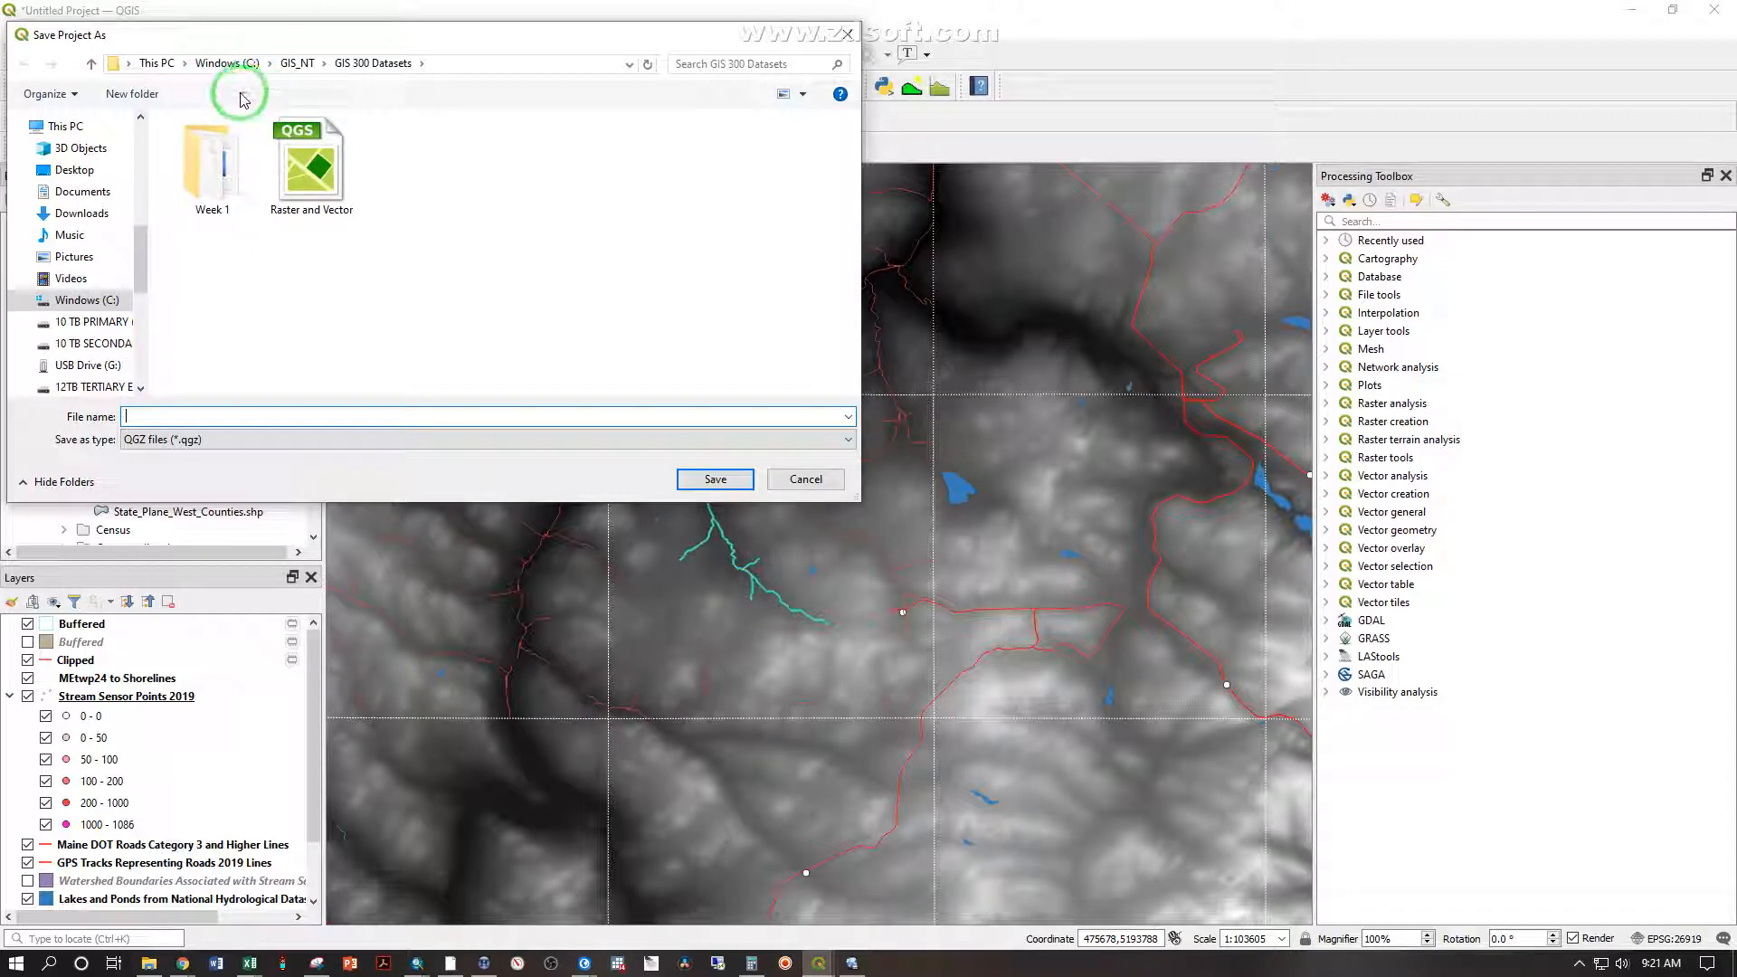
Step: Save the project as "Week 1 Demo" in QGZ format inside the Week 1 folder
double_click(207, 161)
left_click(185, 412)
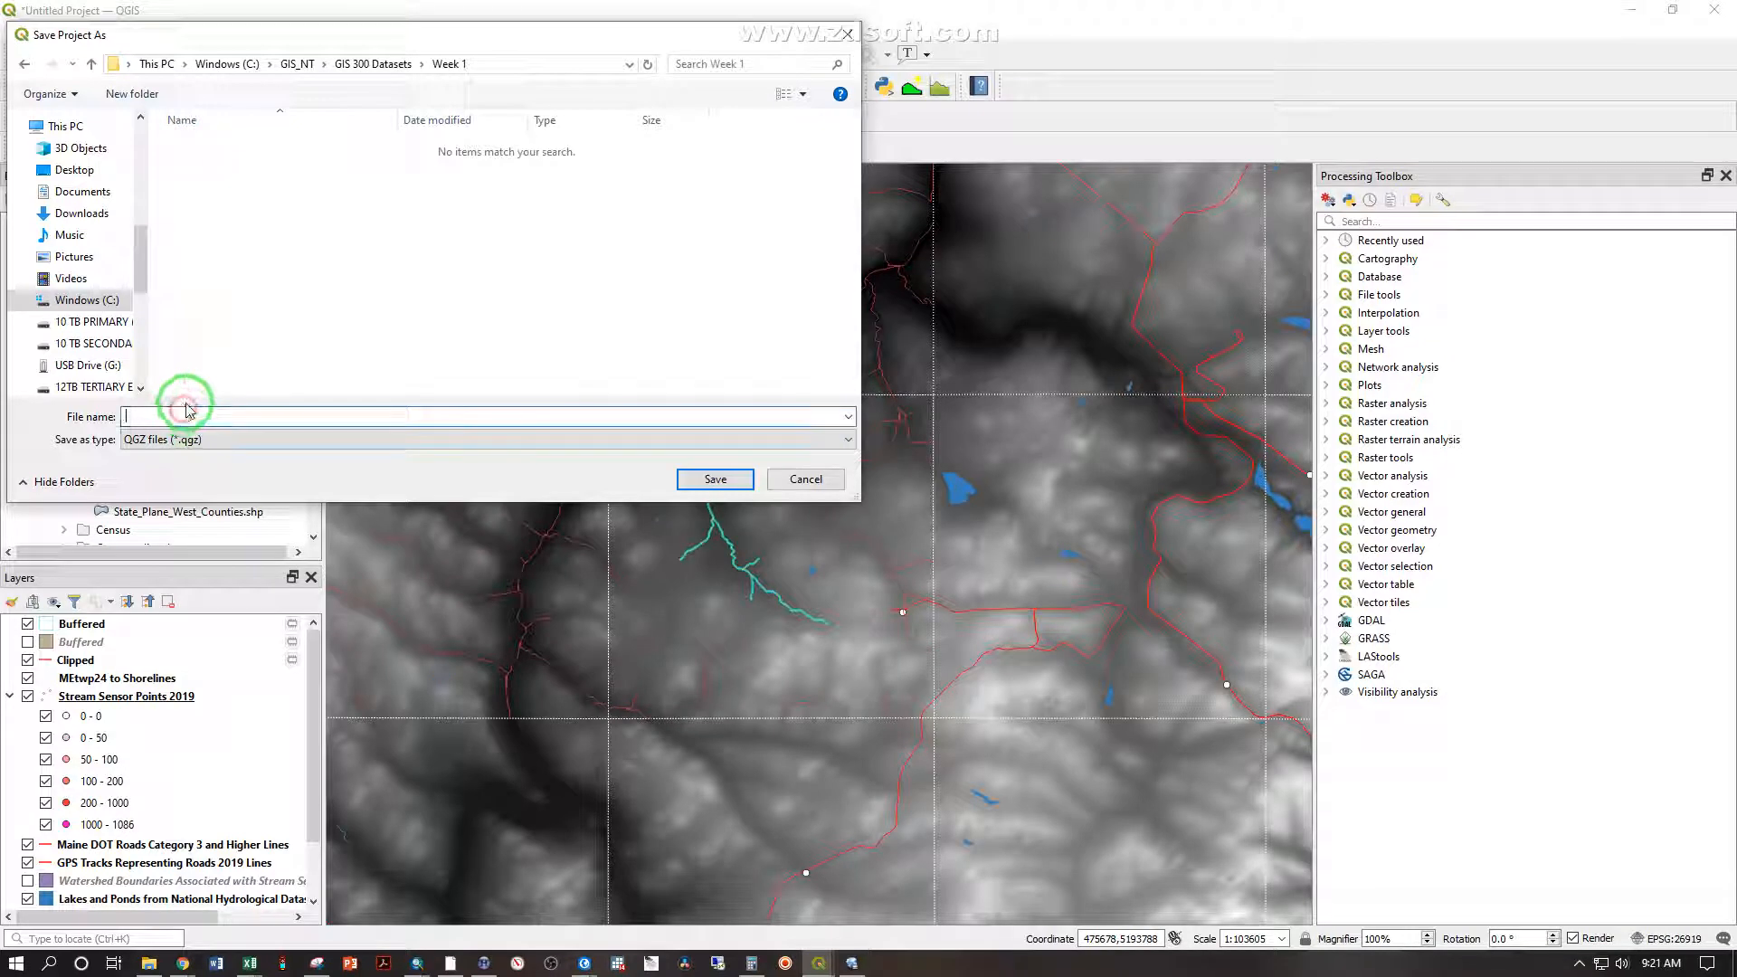
type("Week 1 Demo")
left_click(181, 440)
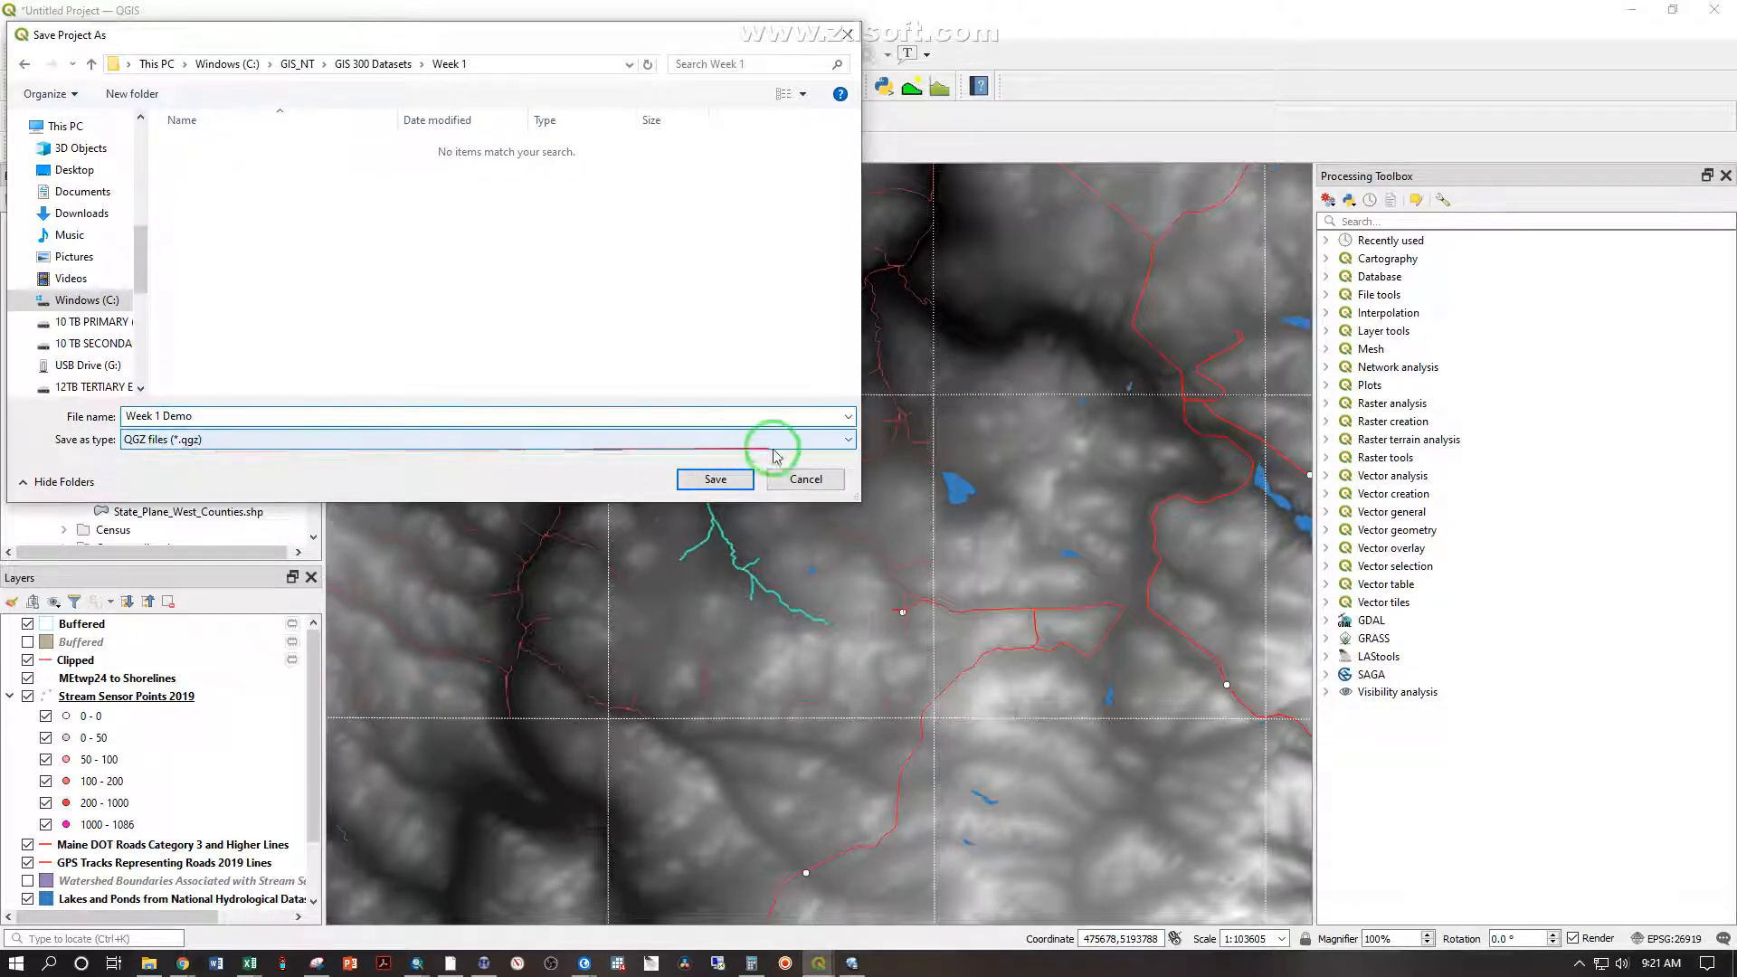
left_click(716, 481)
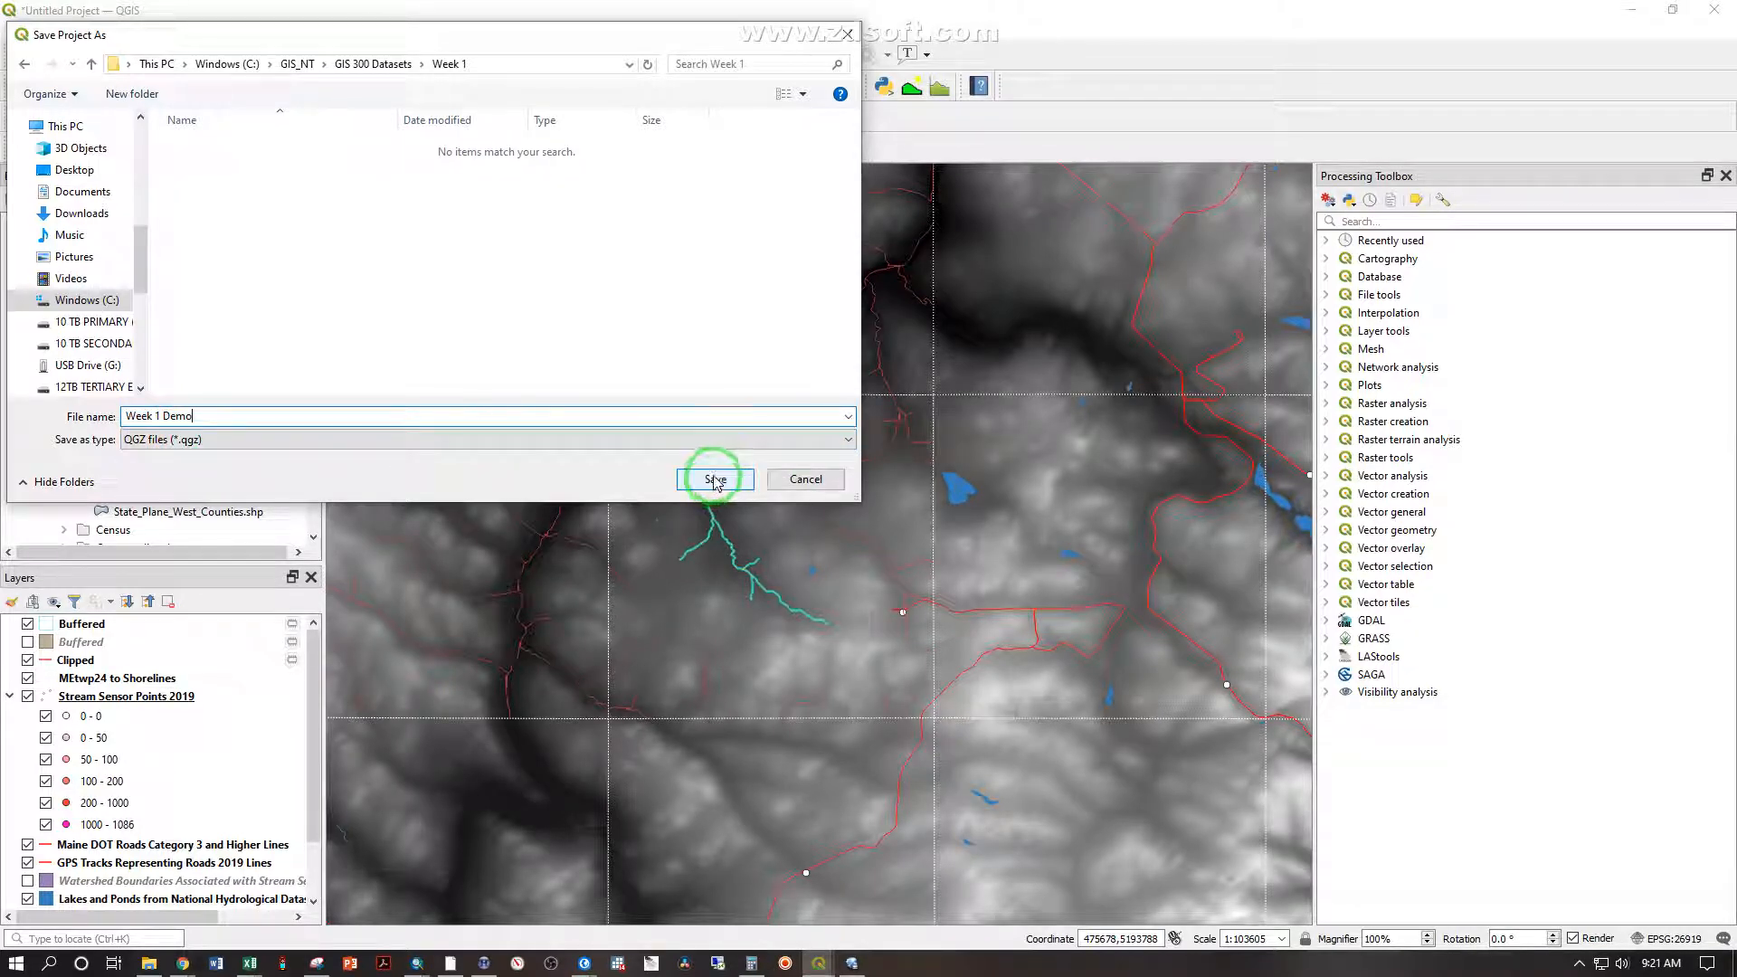
left_click(628, 570)
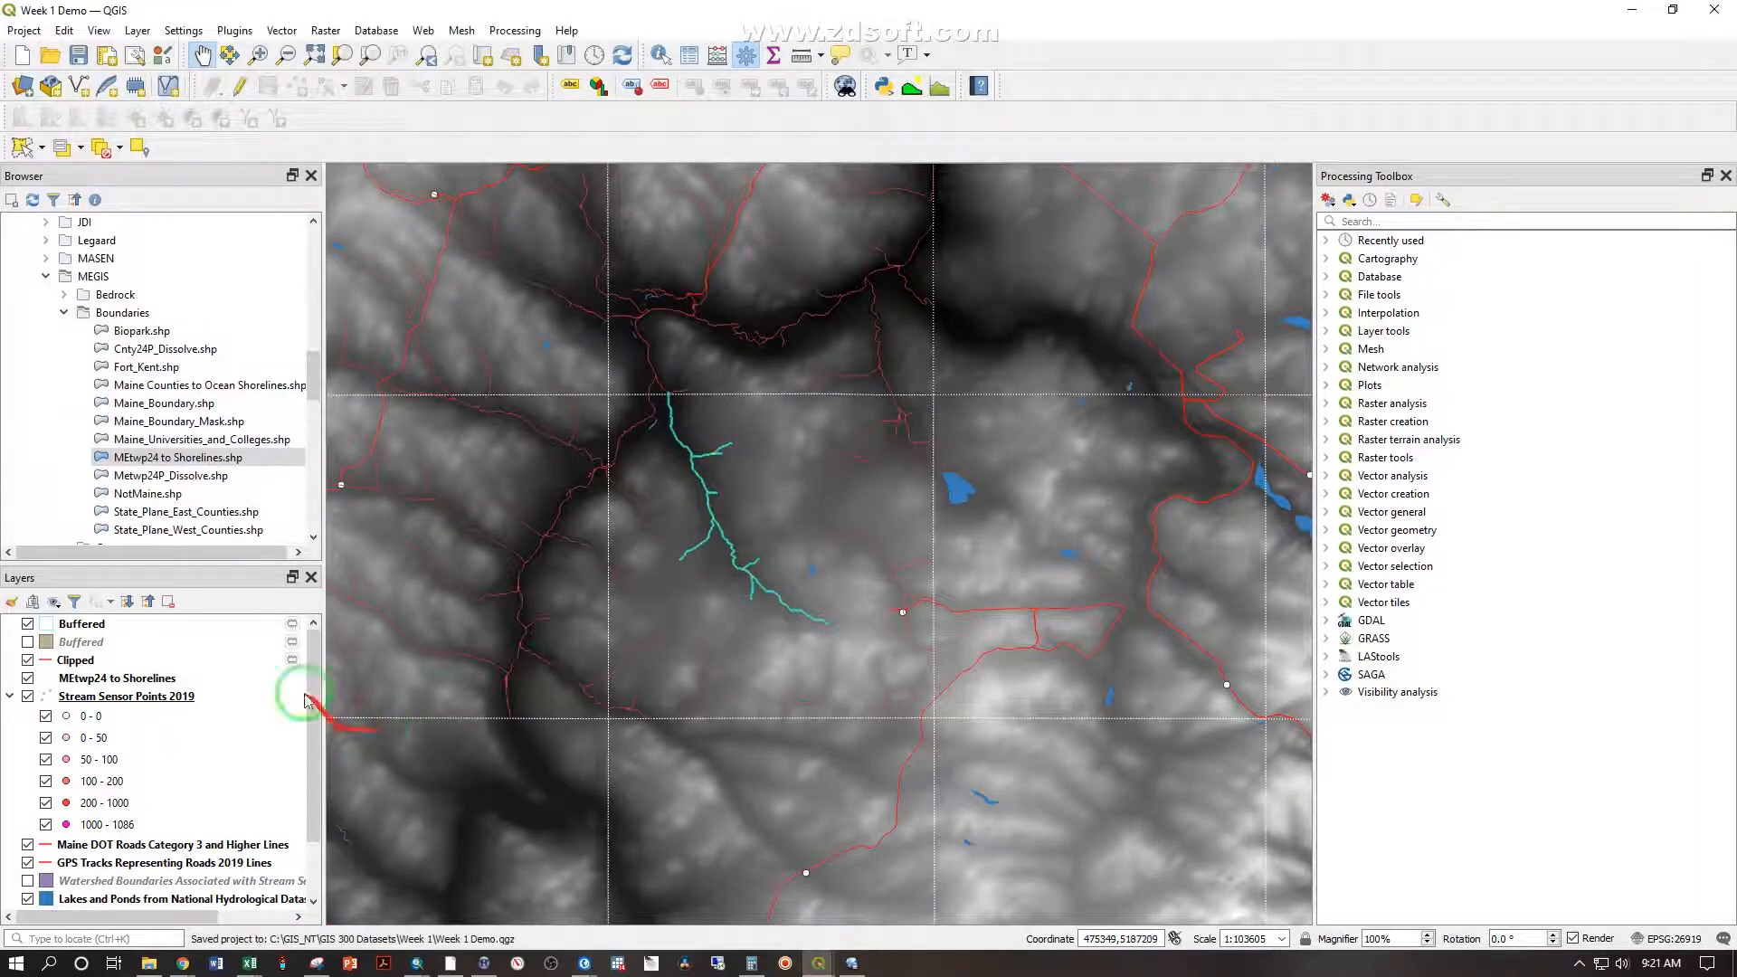
Step: Switch to File Explorer and look through the Week 1 folder for the dataset files and the saved project file
left_click(1708, 9)
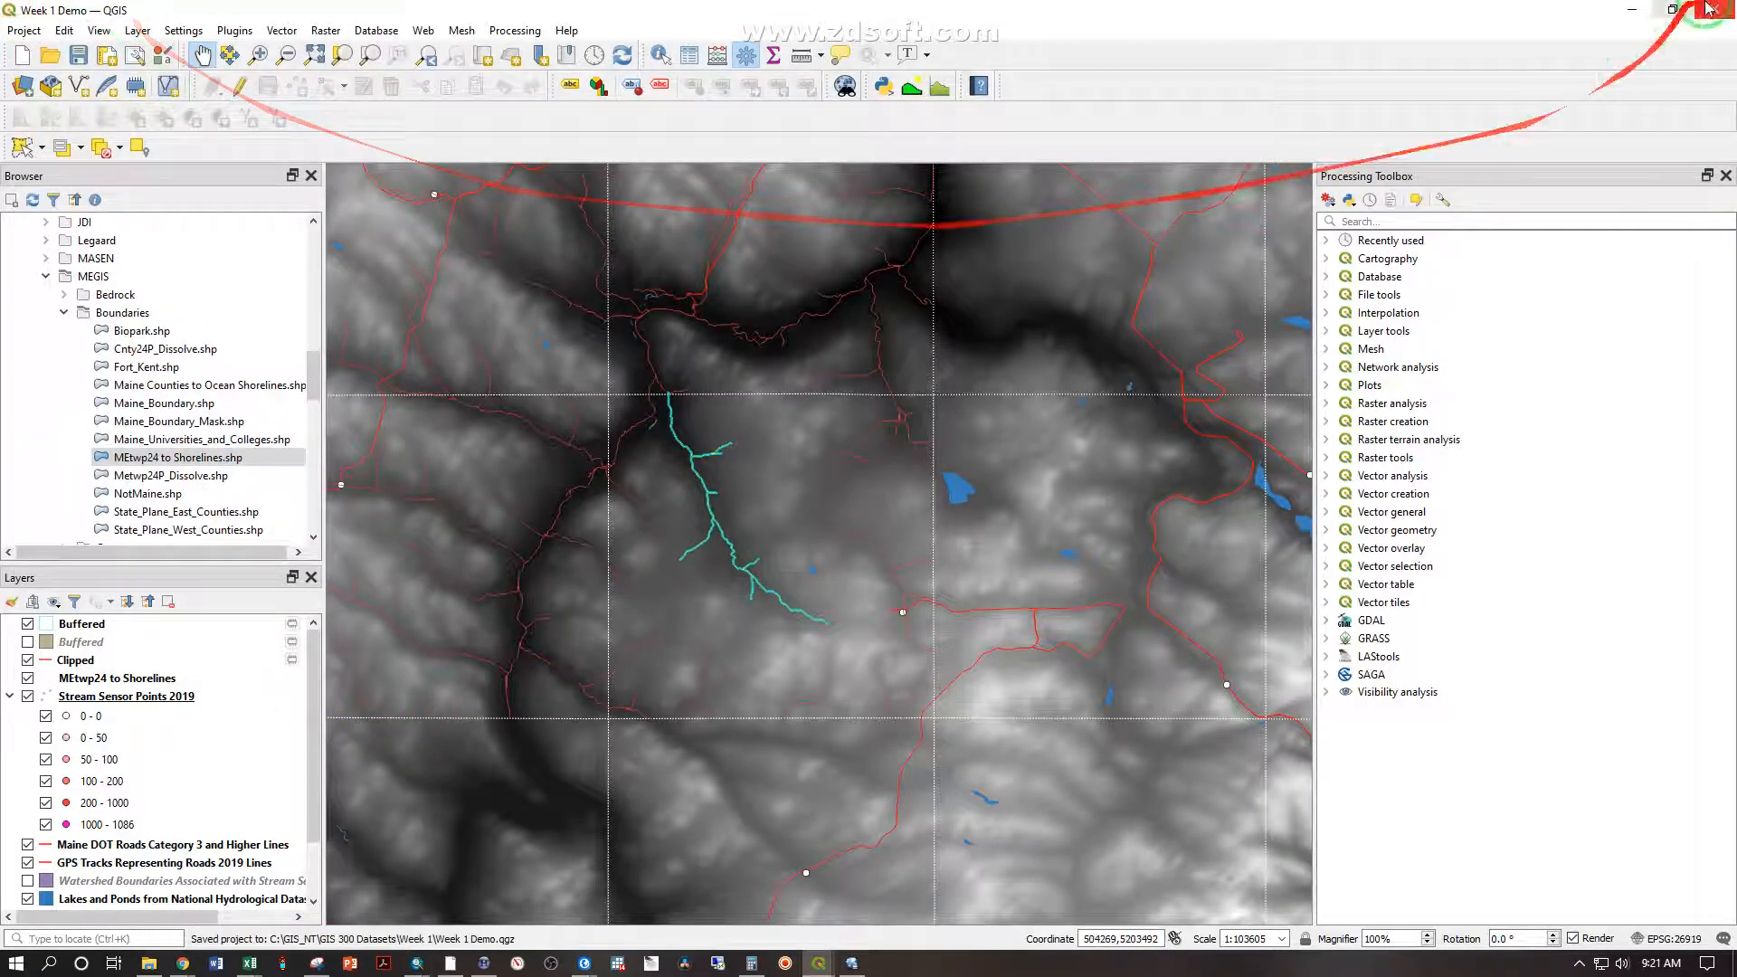
left_click(1631, 11)
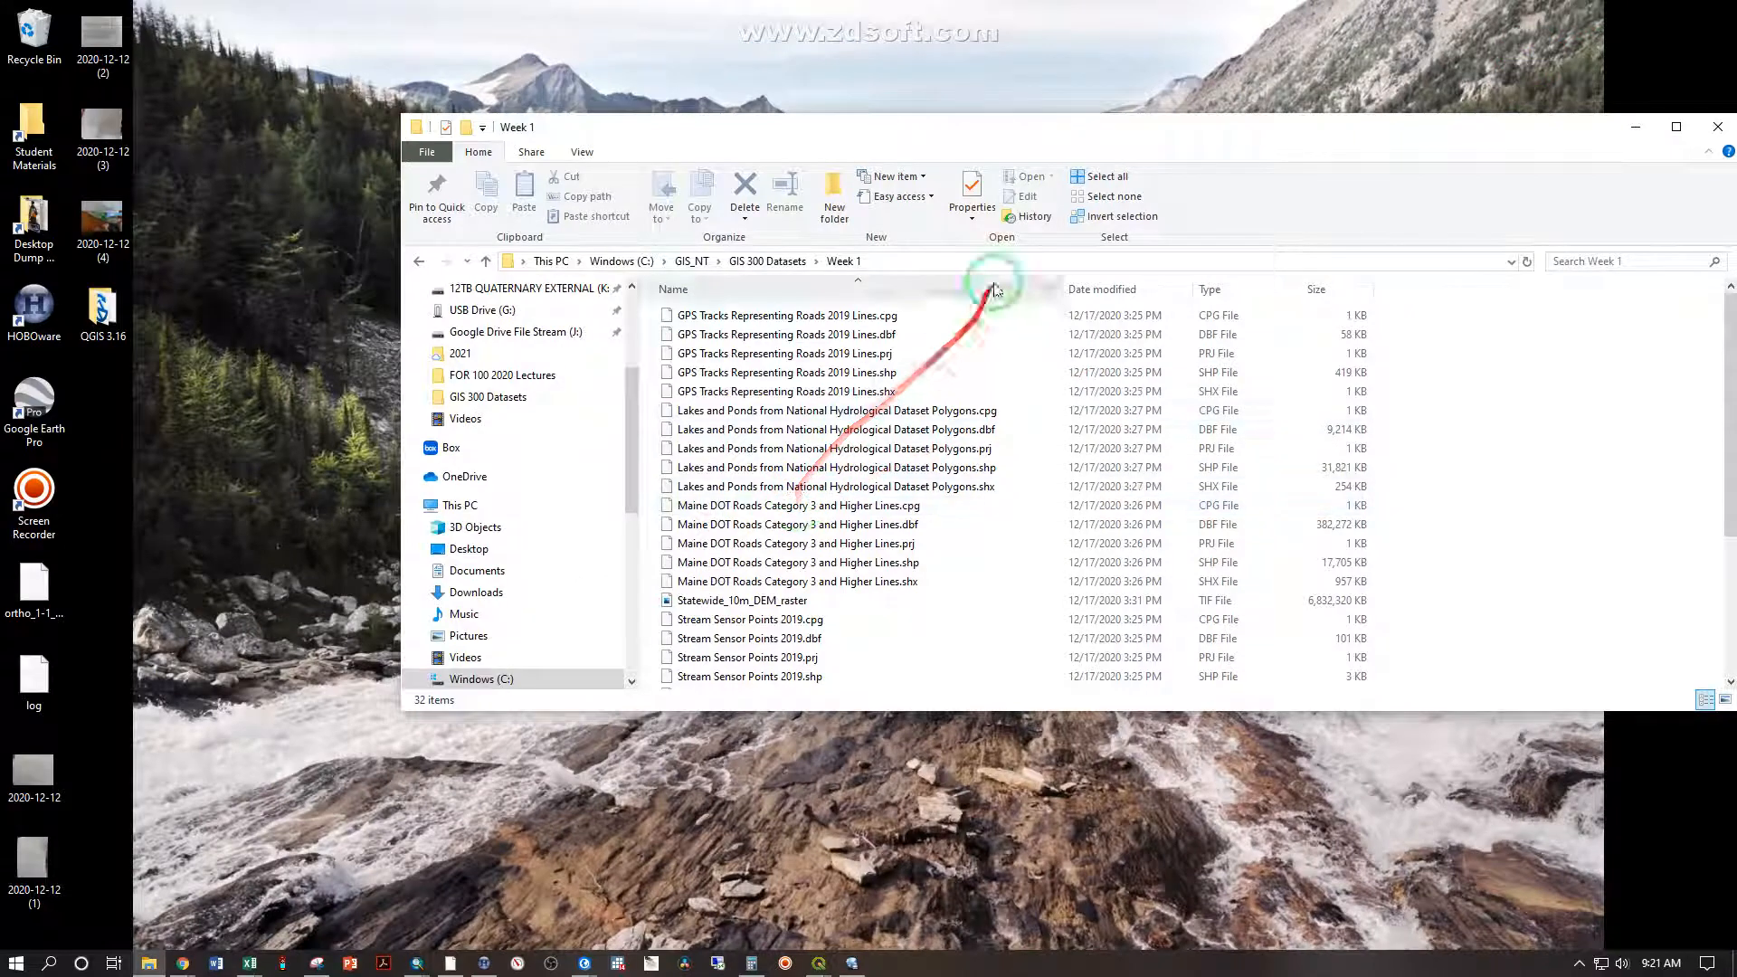
left_click_drag(1028, 148, 911, 104)
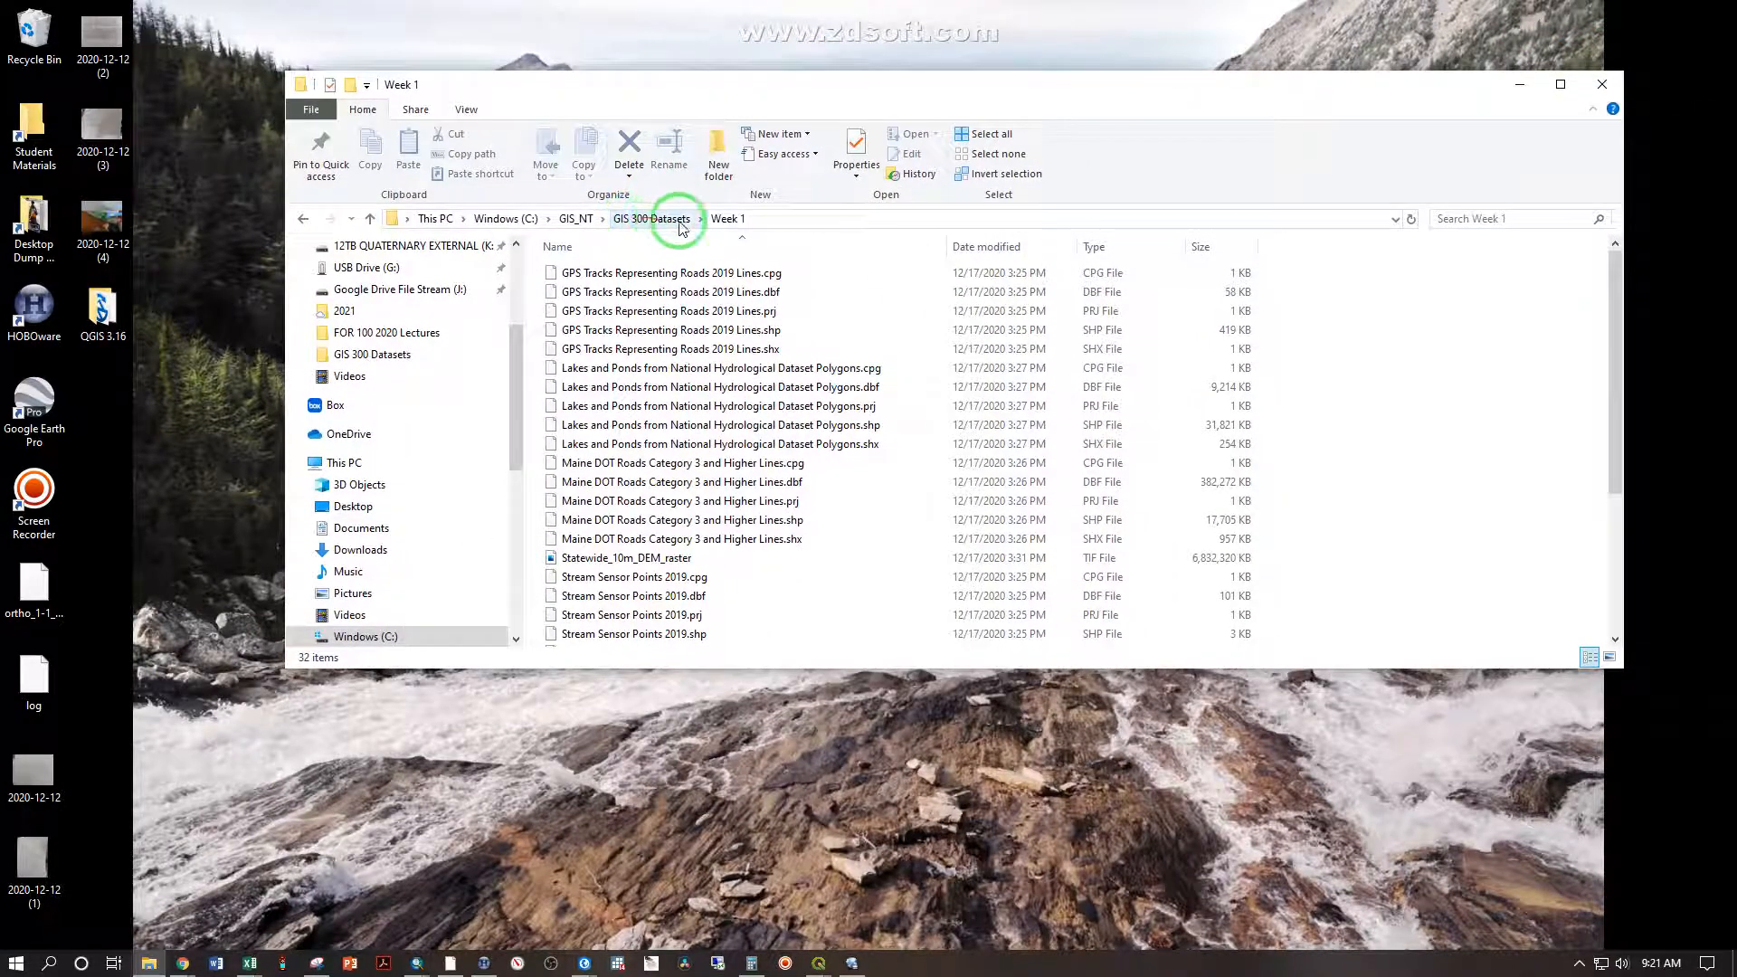
scroll(706, 317, "down", 4)
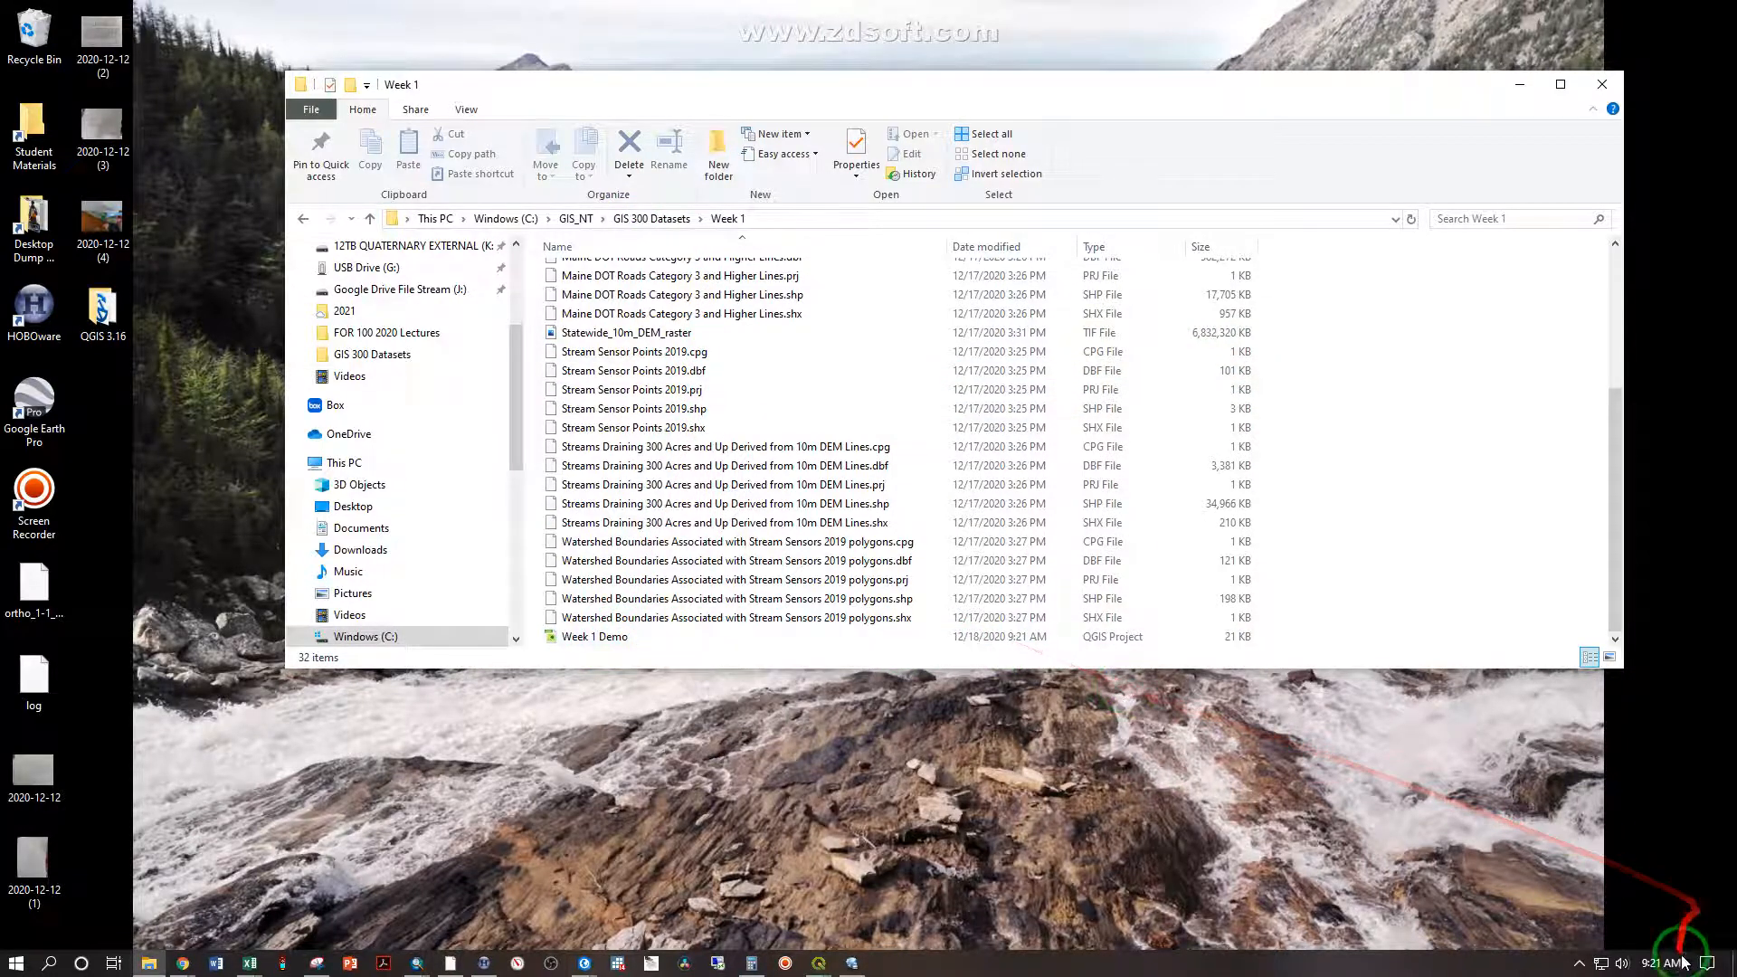
scroll(814, 616, "up", 4)
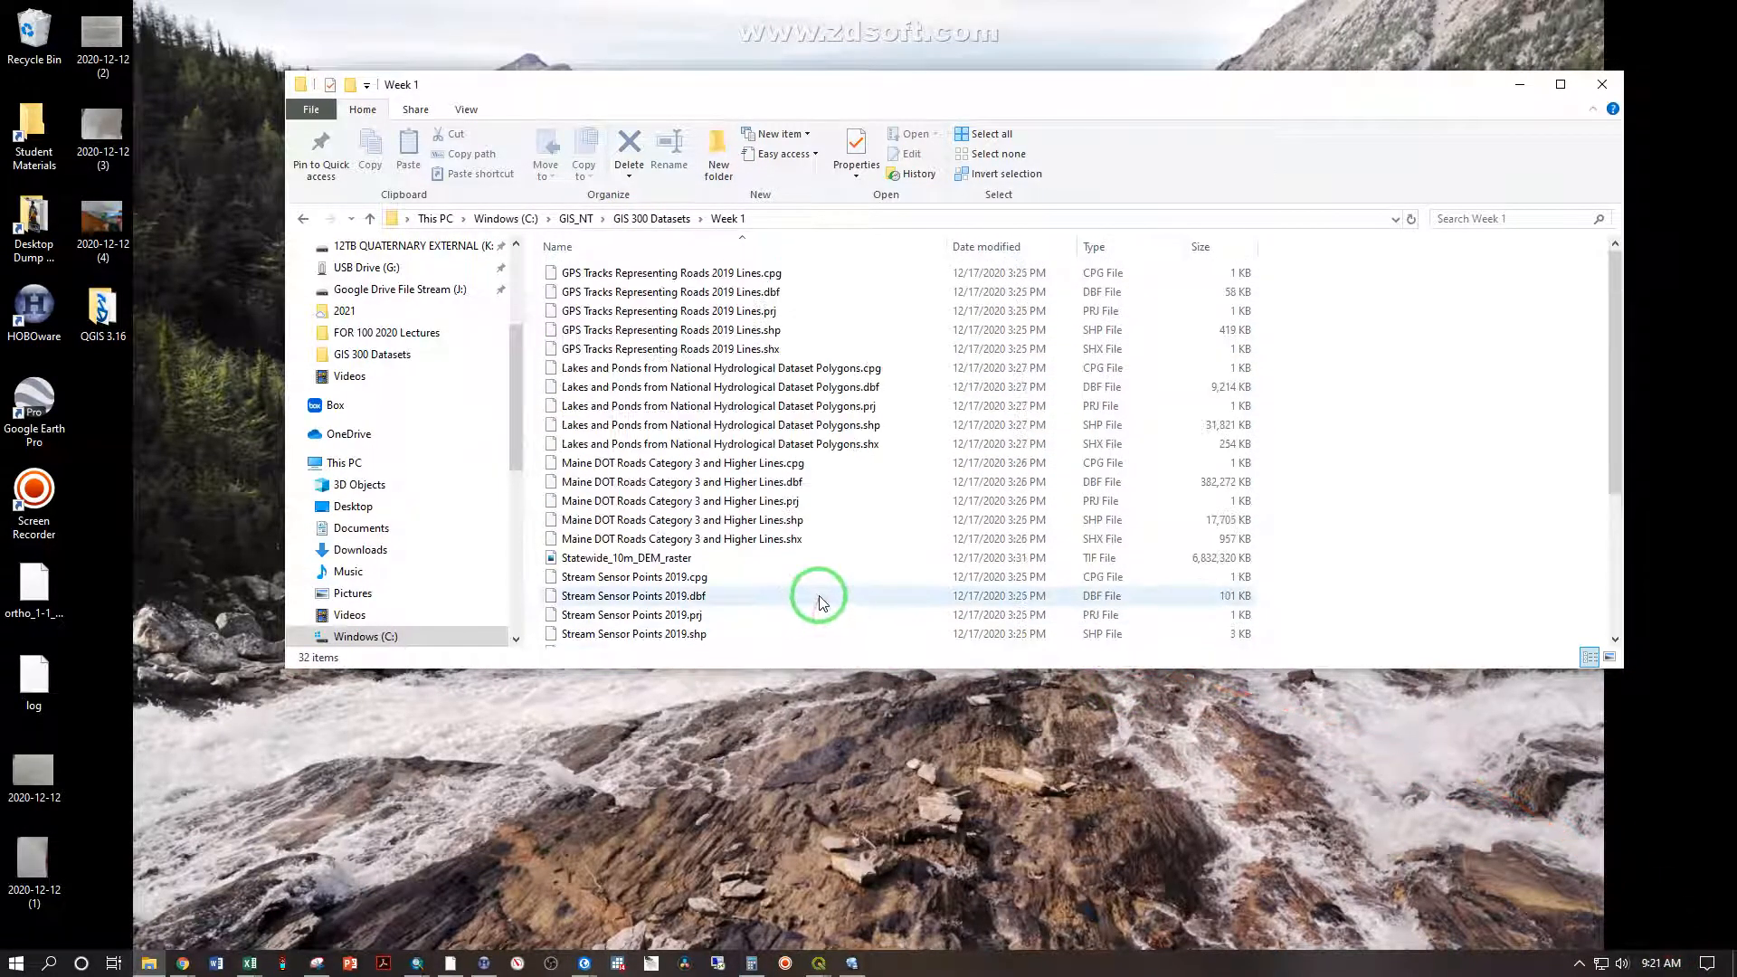
scroll(838, 595, "down", 4)
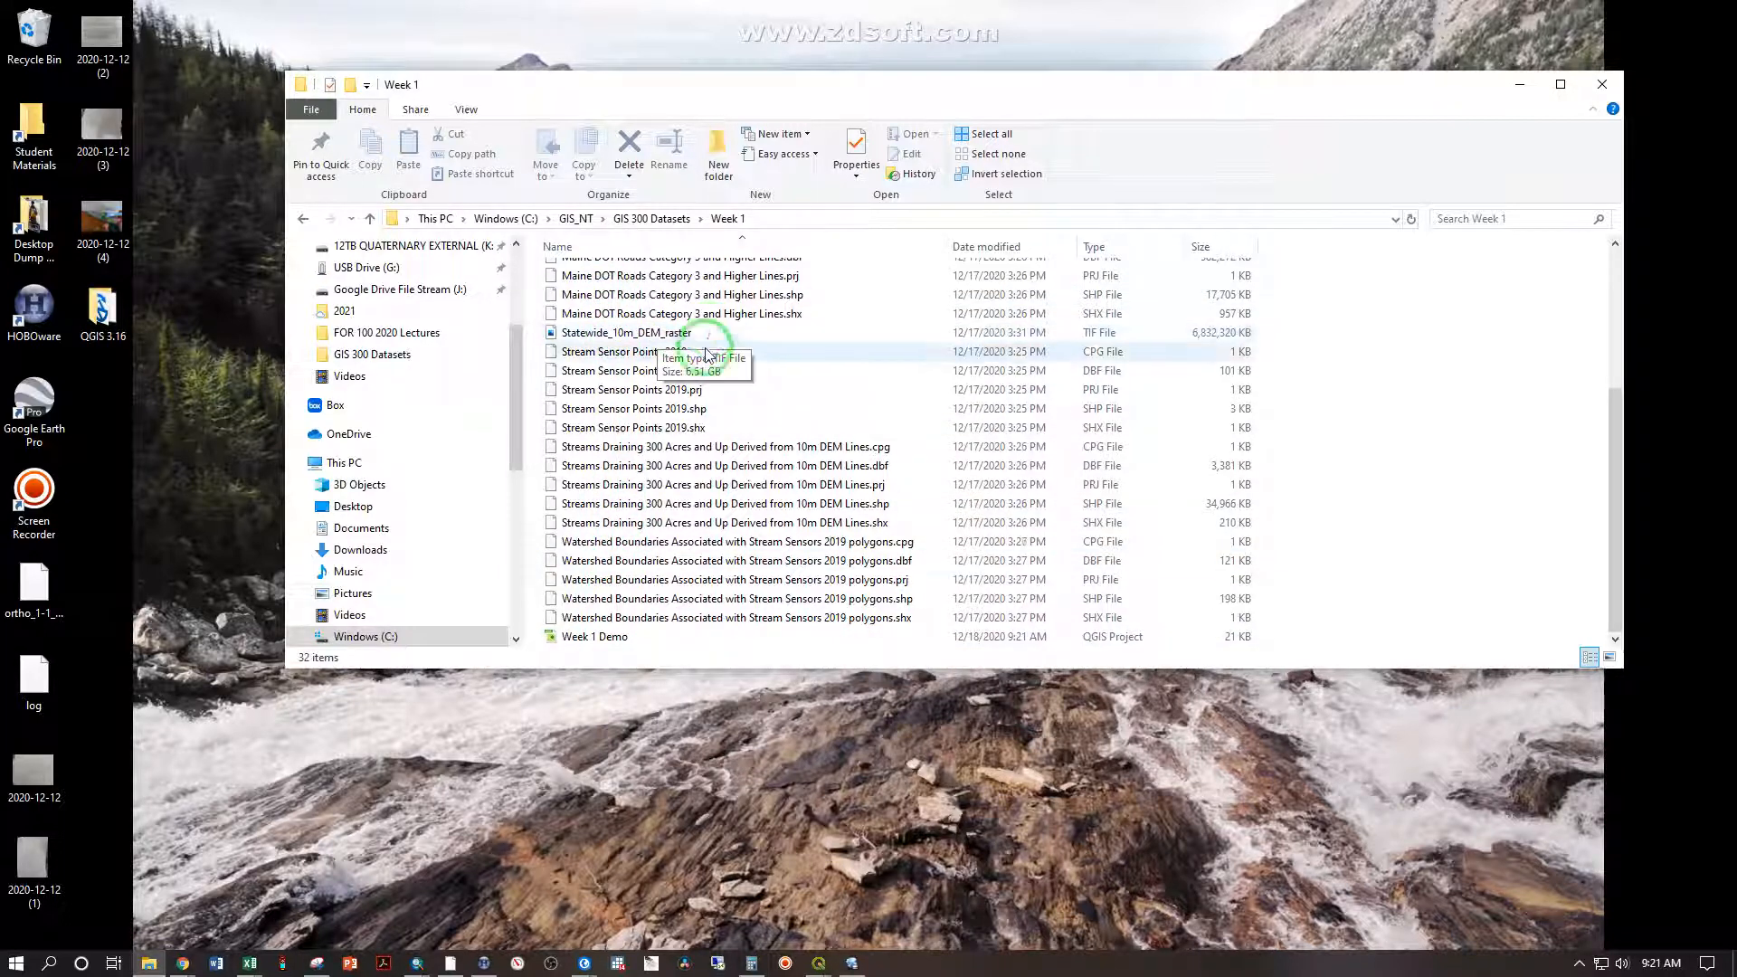
scroll(669, 517, "up", 4)
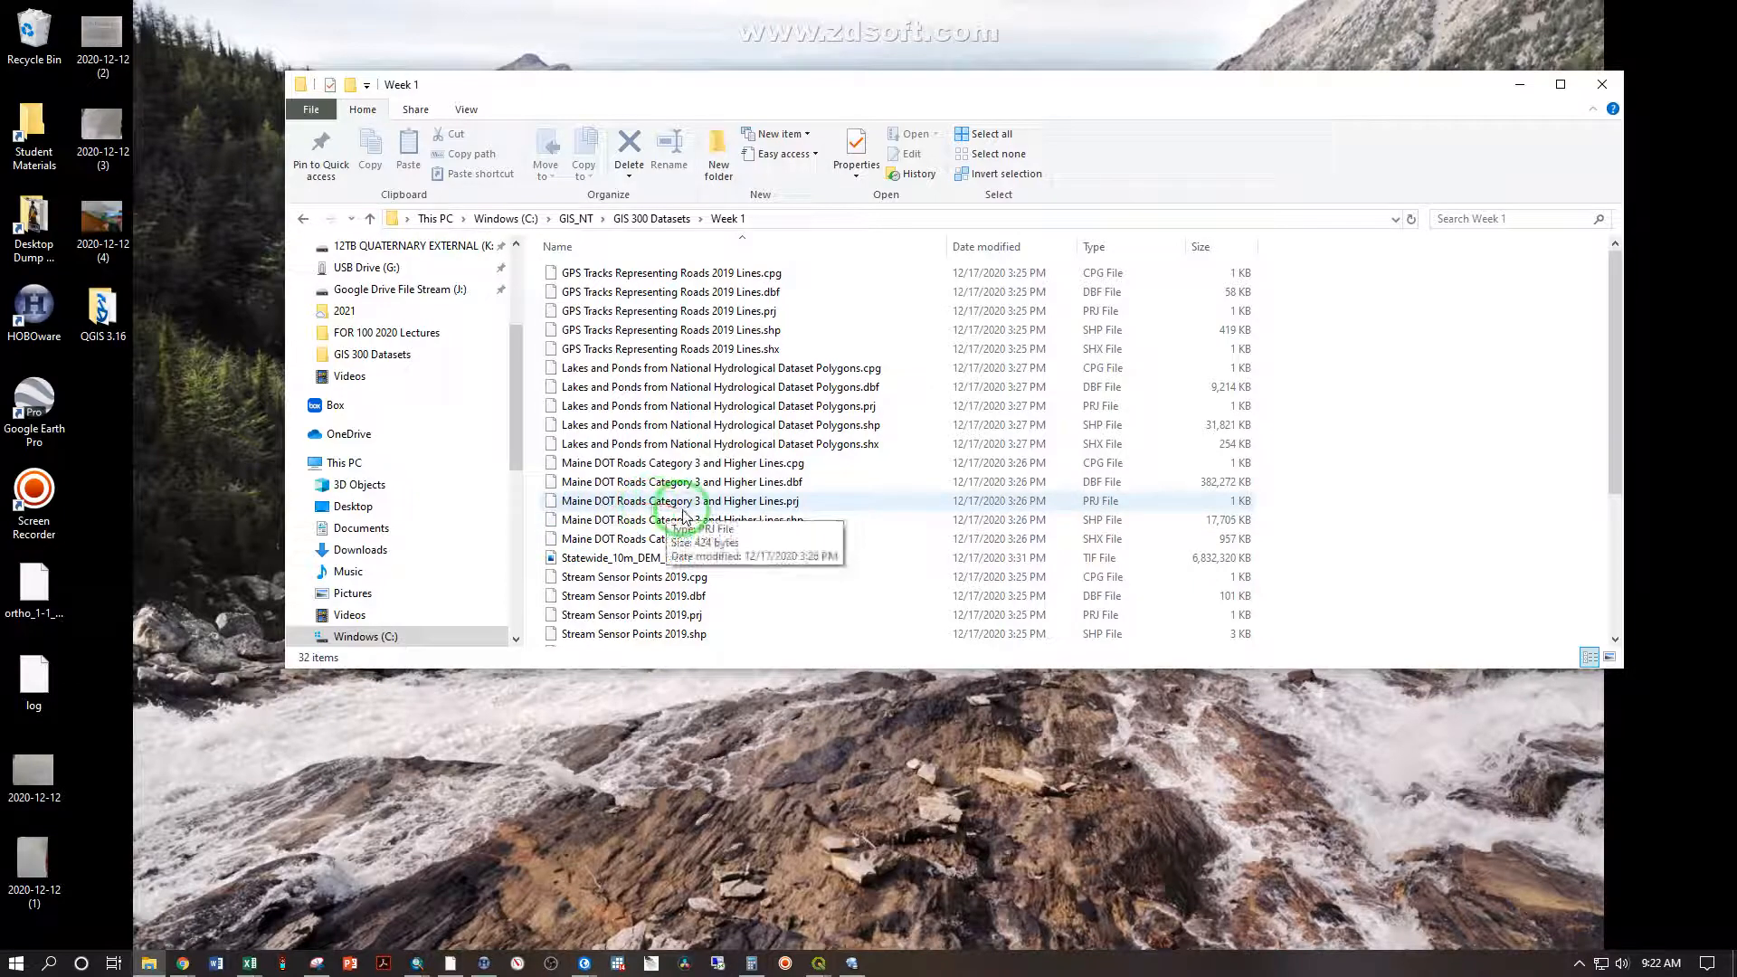
Step: Switch to the Week 1 Demo project in QGIS and zoom the map to the Maine DOT Roads Category 3 and Higher Lines layer
left_click(812, 960)
left_click(881, 832)
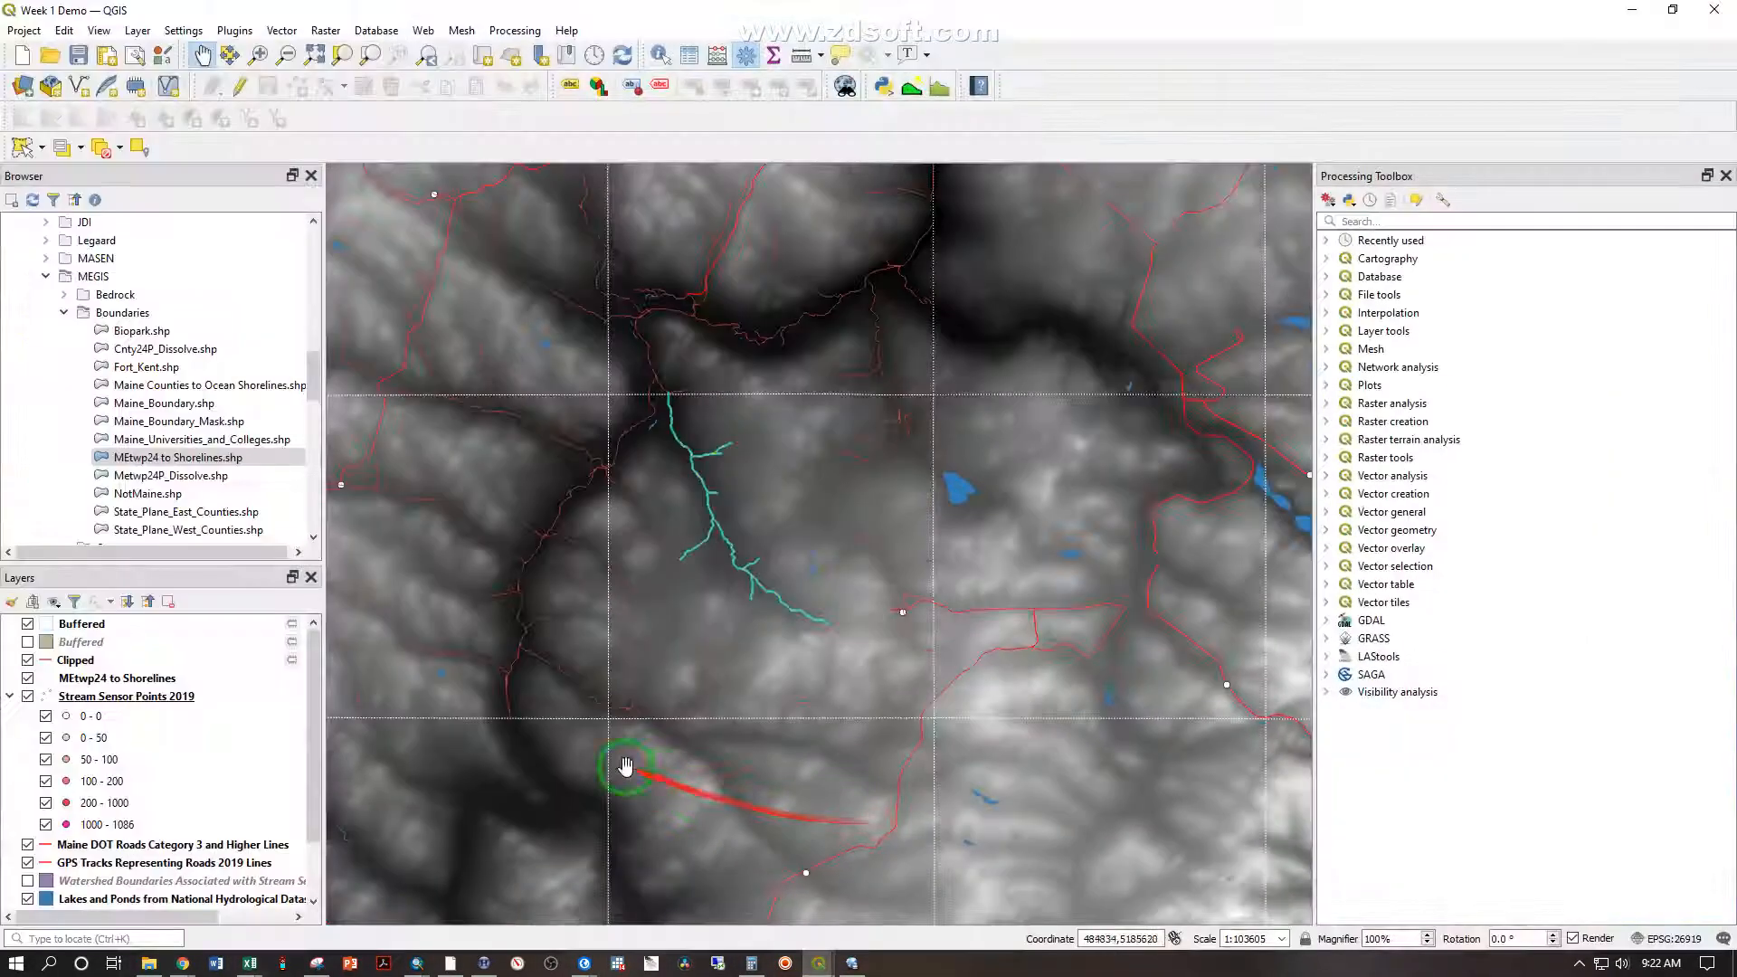
left_click(94, 824)
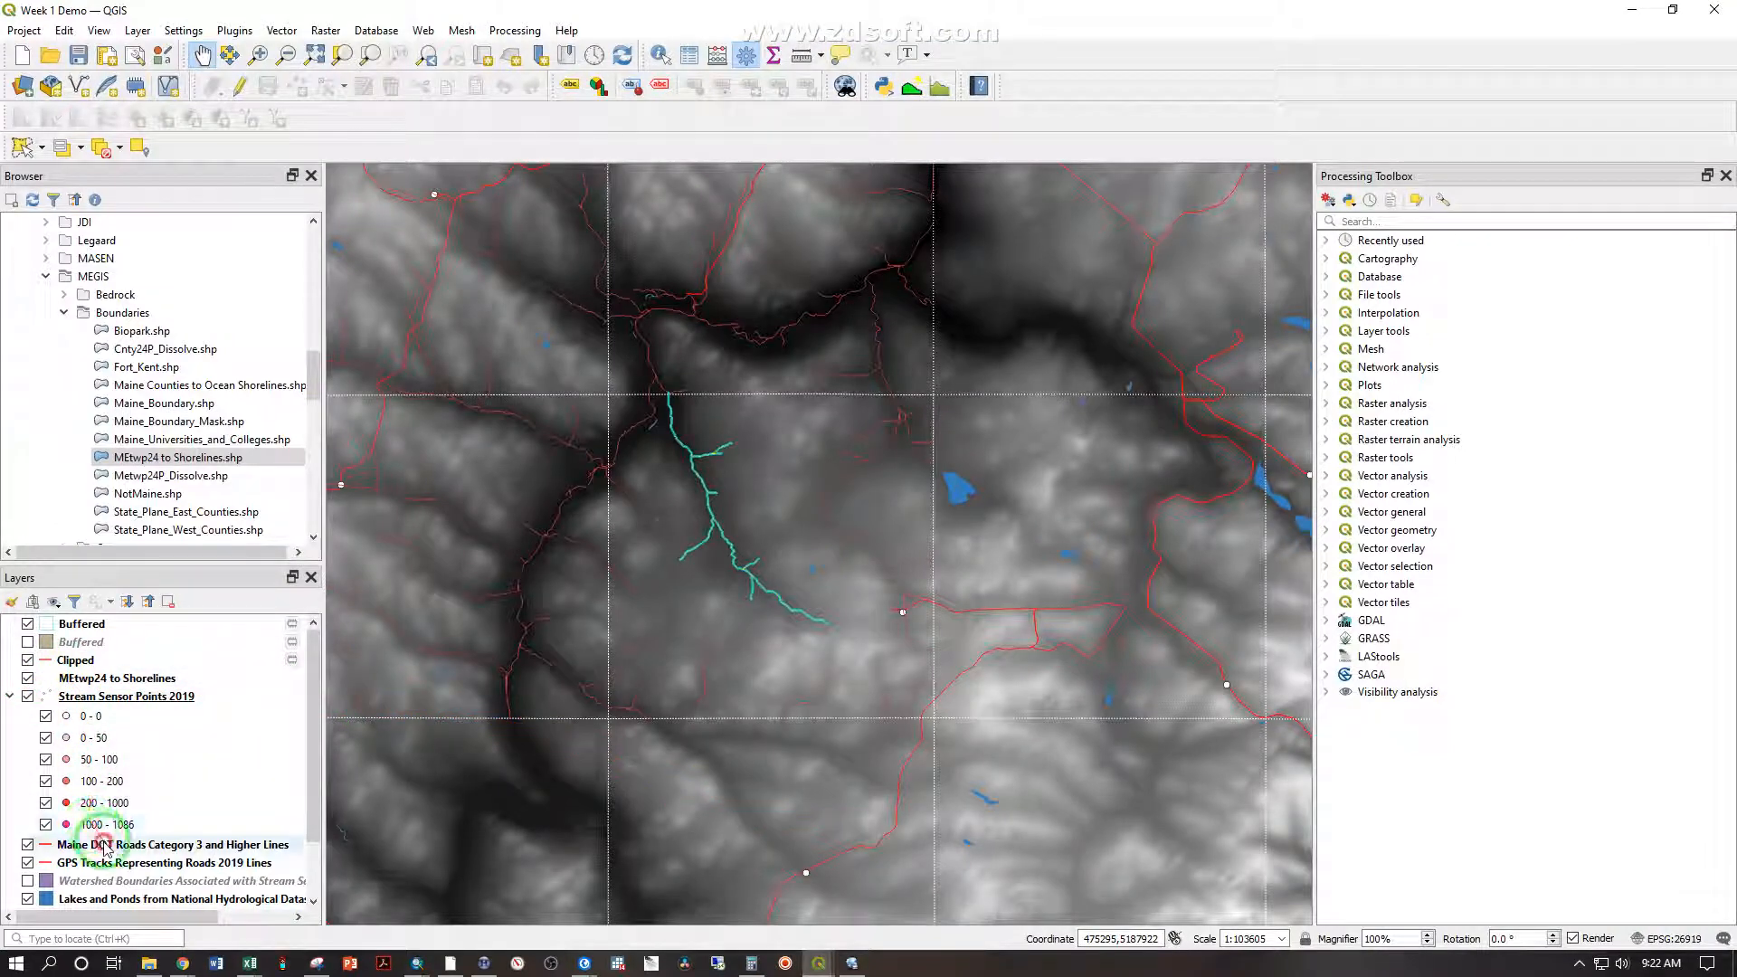
left_click(104, 844)
right_click(104, 845)
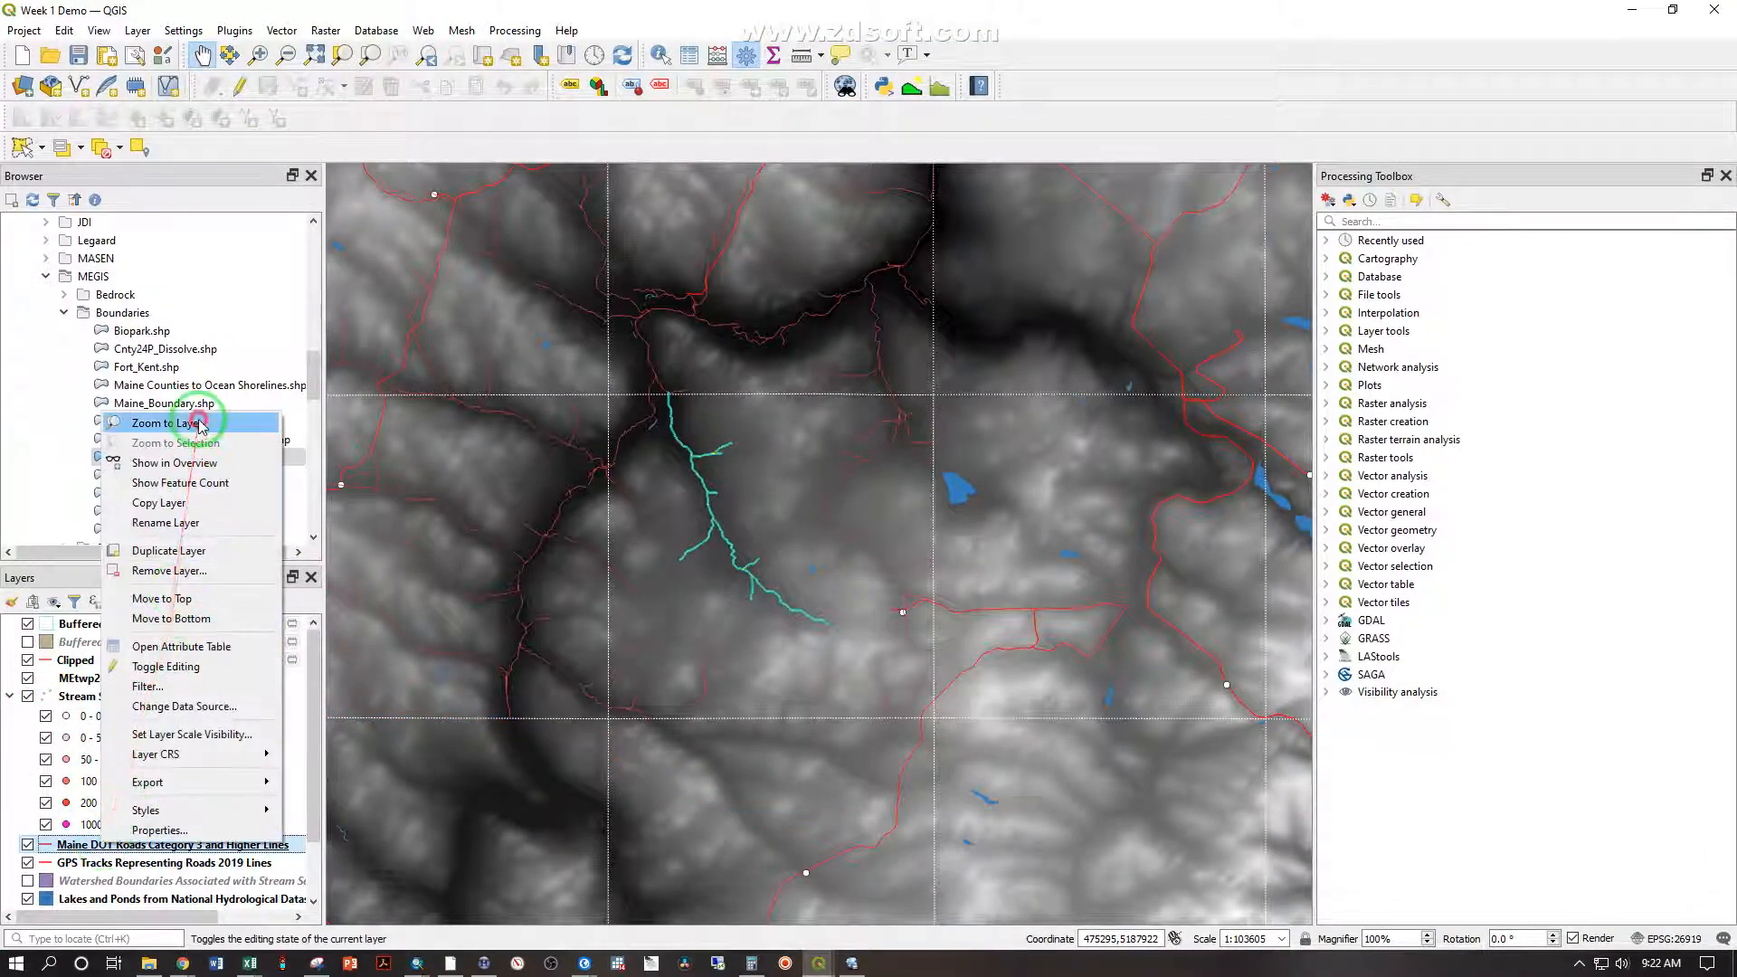
left_click(253, 438)
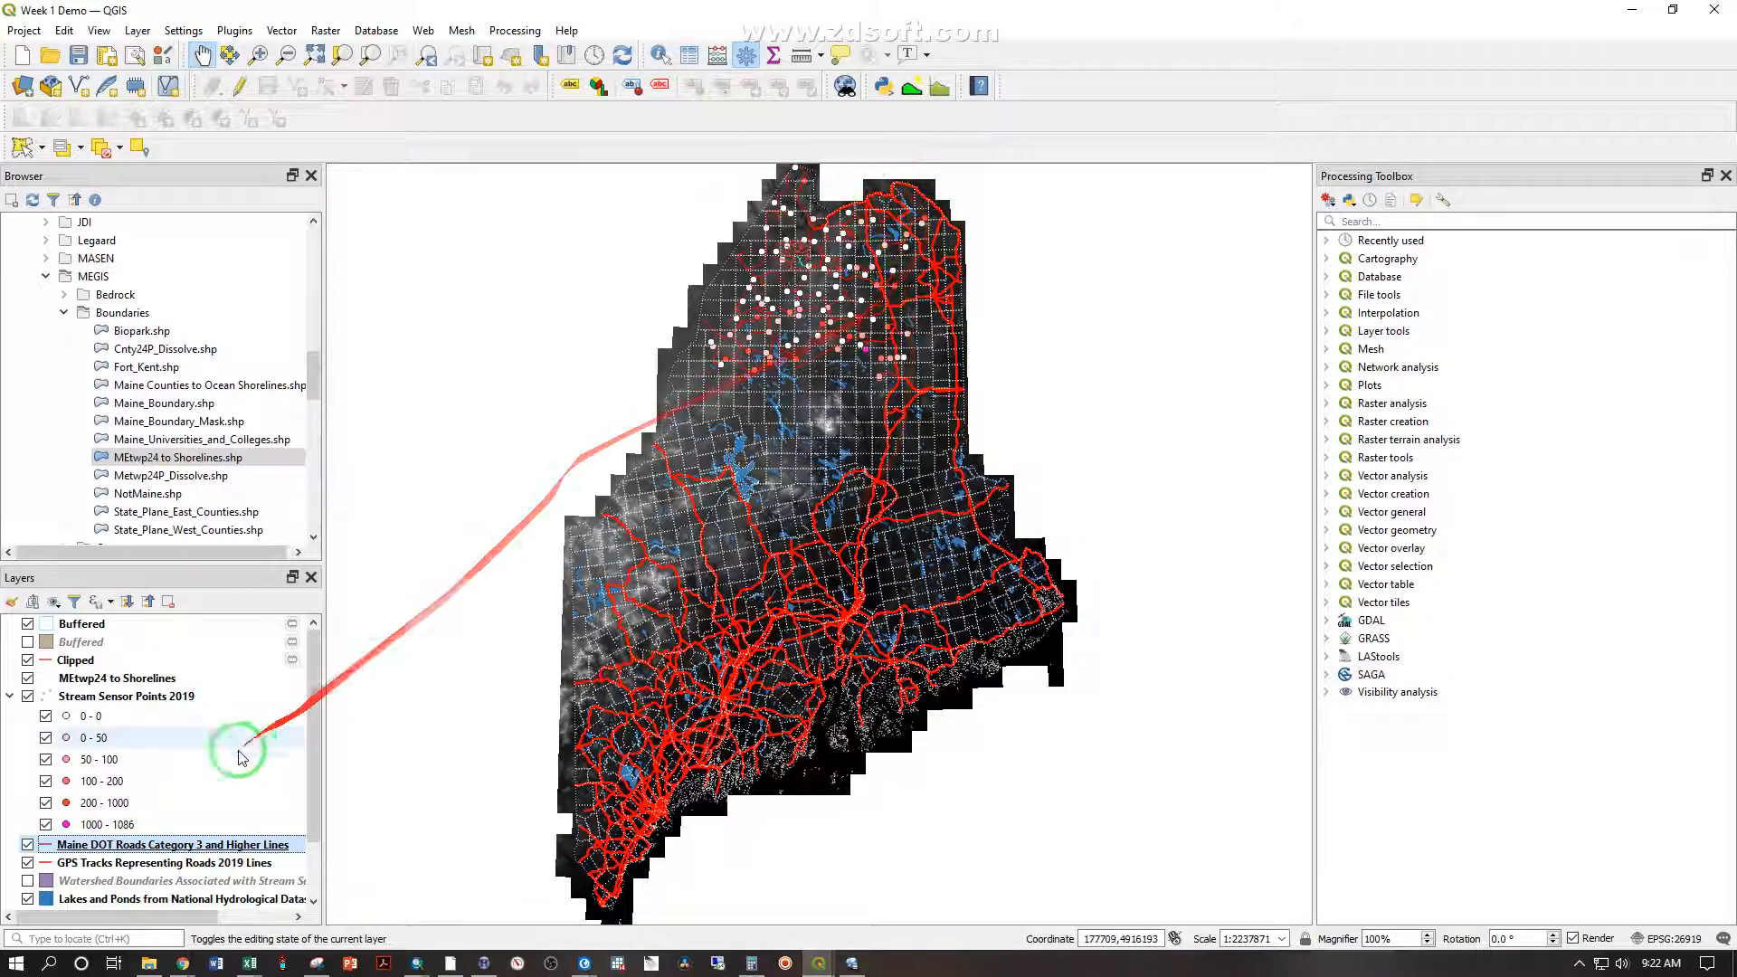
Step: Open the attribute table of the Maine DOT Roads layer, browse its records, and close the table
right_click(156, 846)
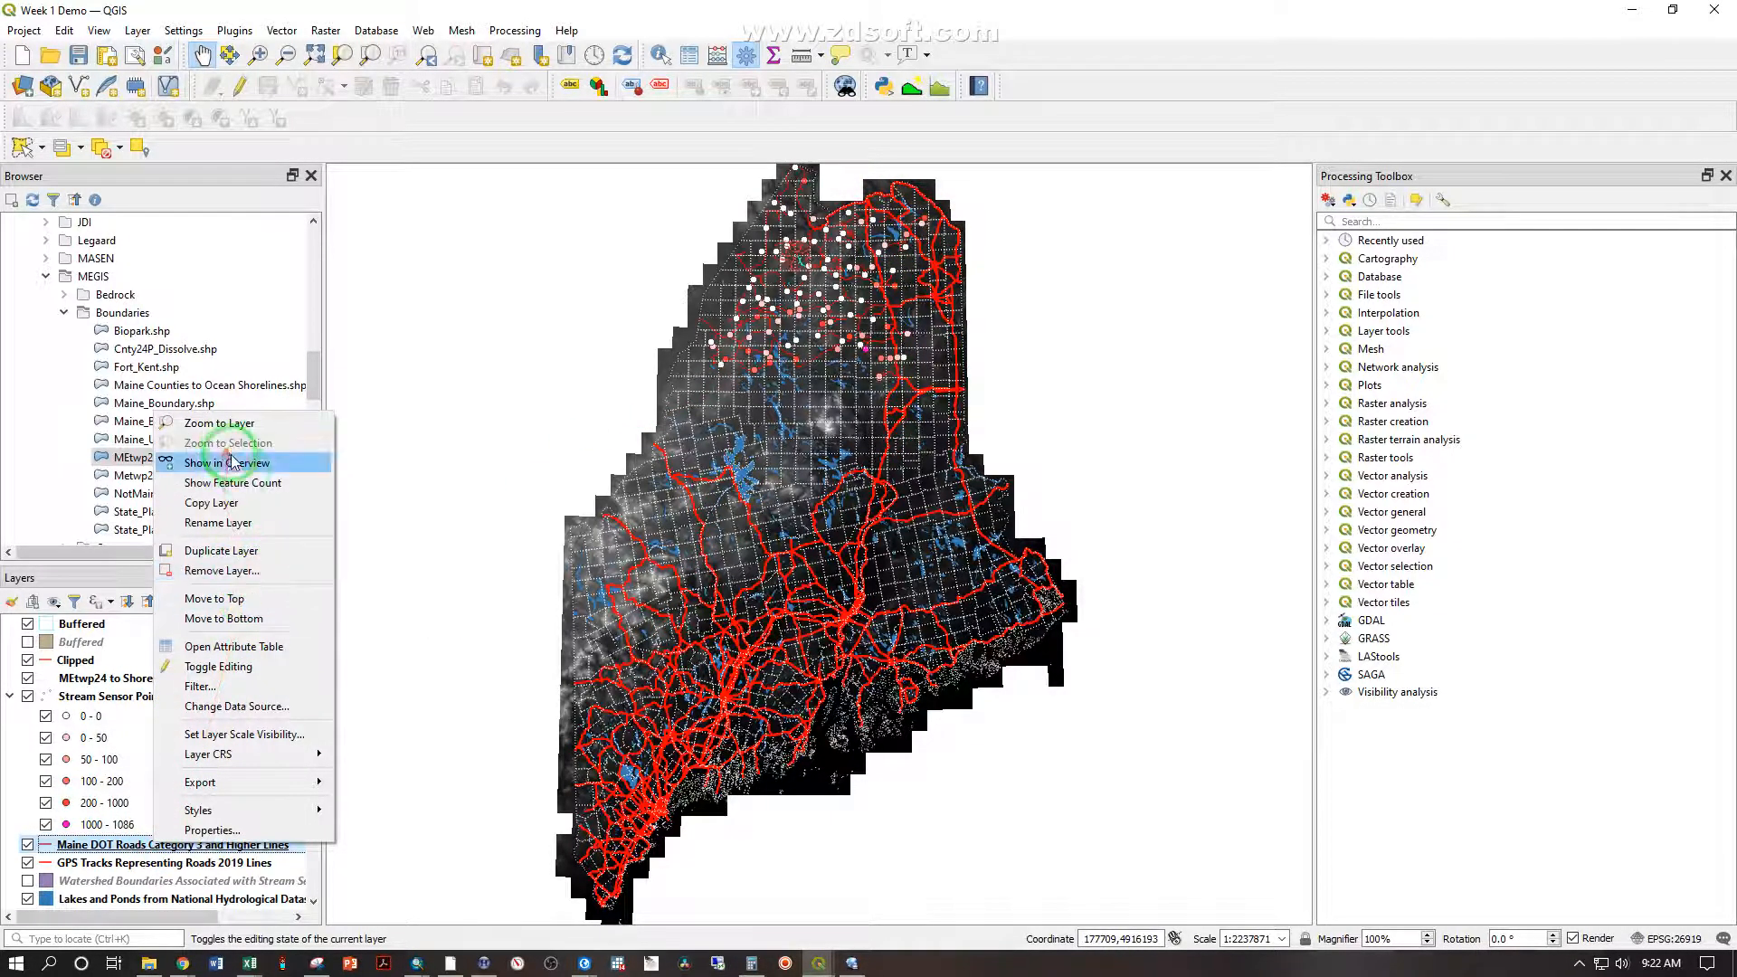
left_click(246, 653)
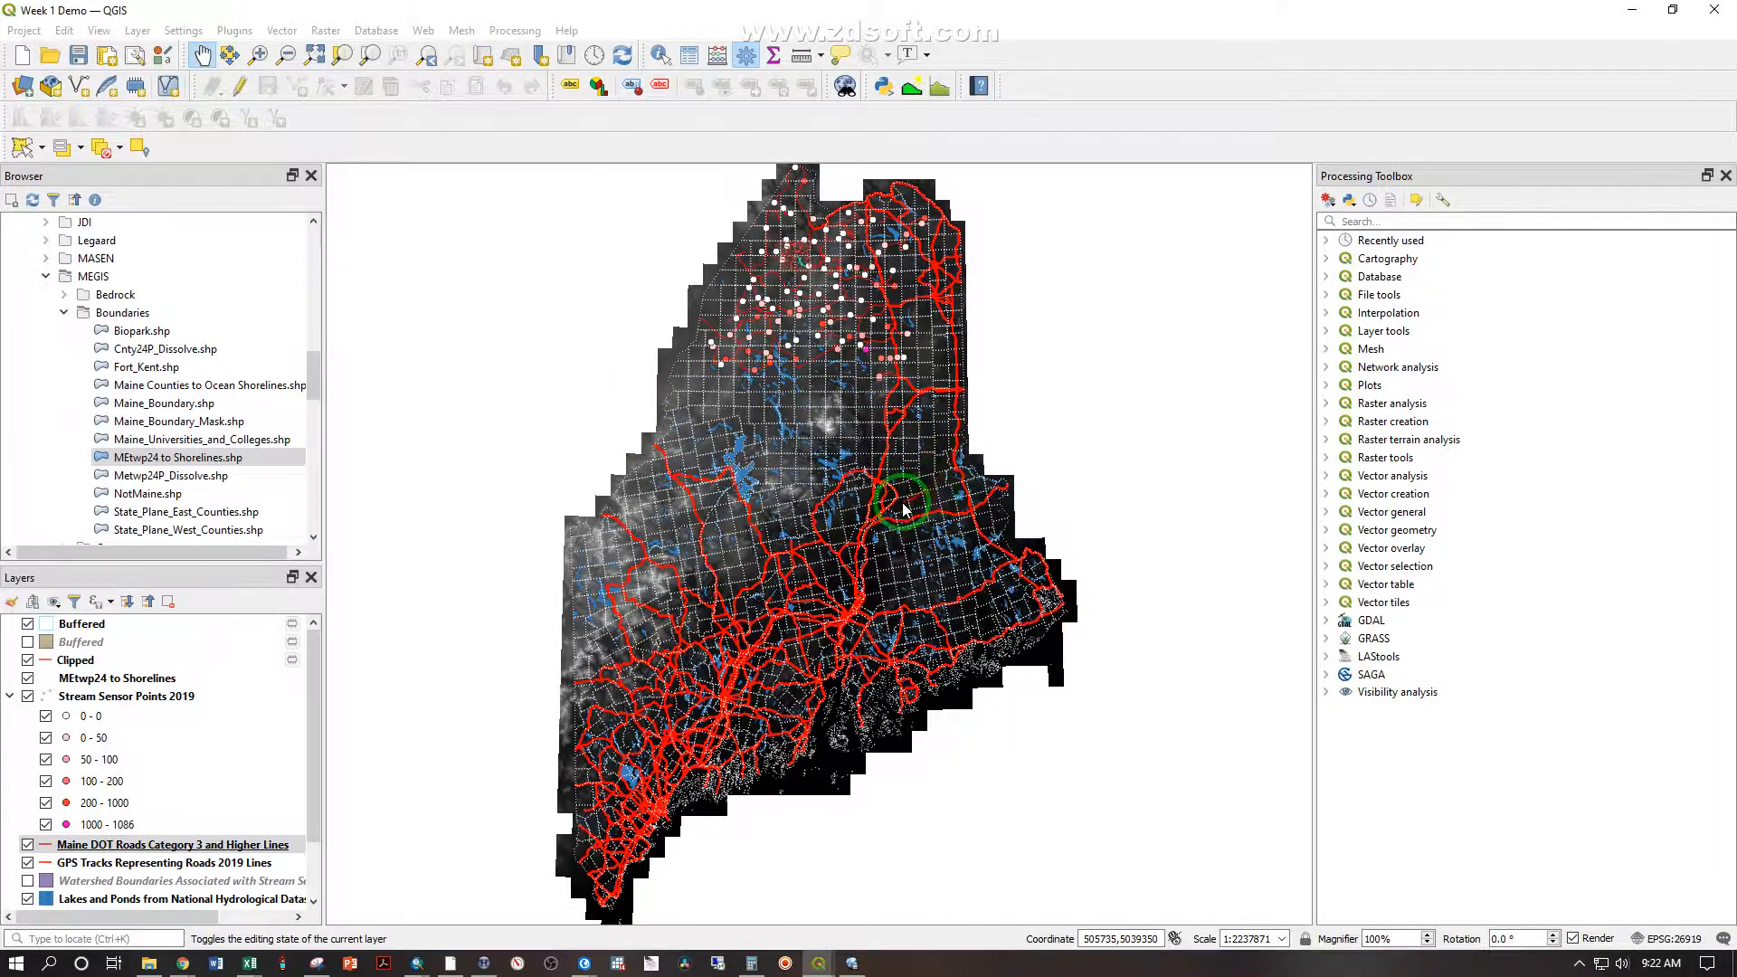
scroll(724, 389, "down", 13)
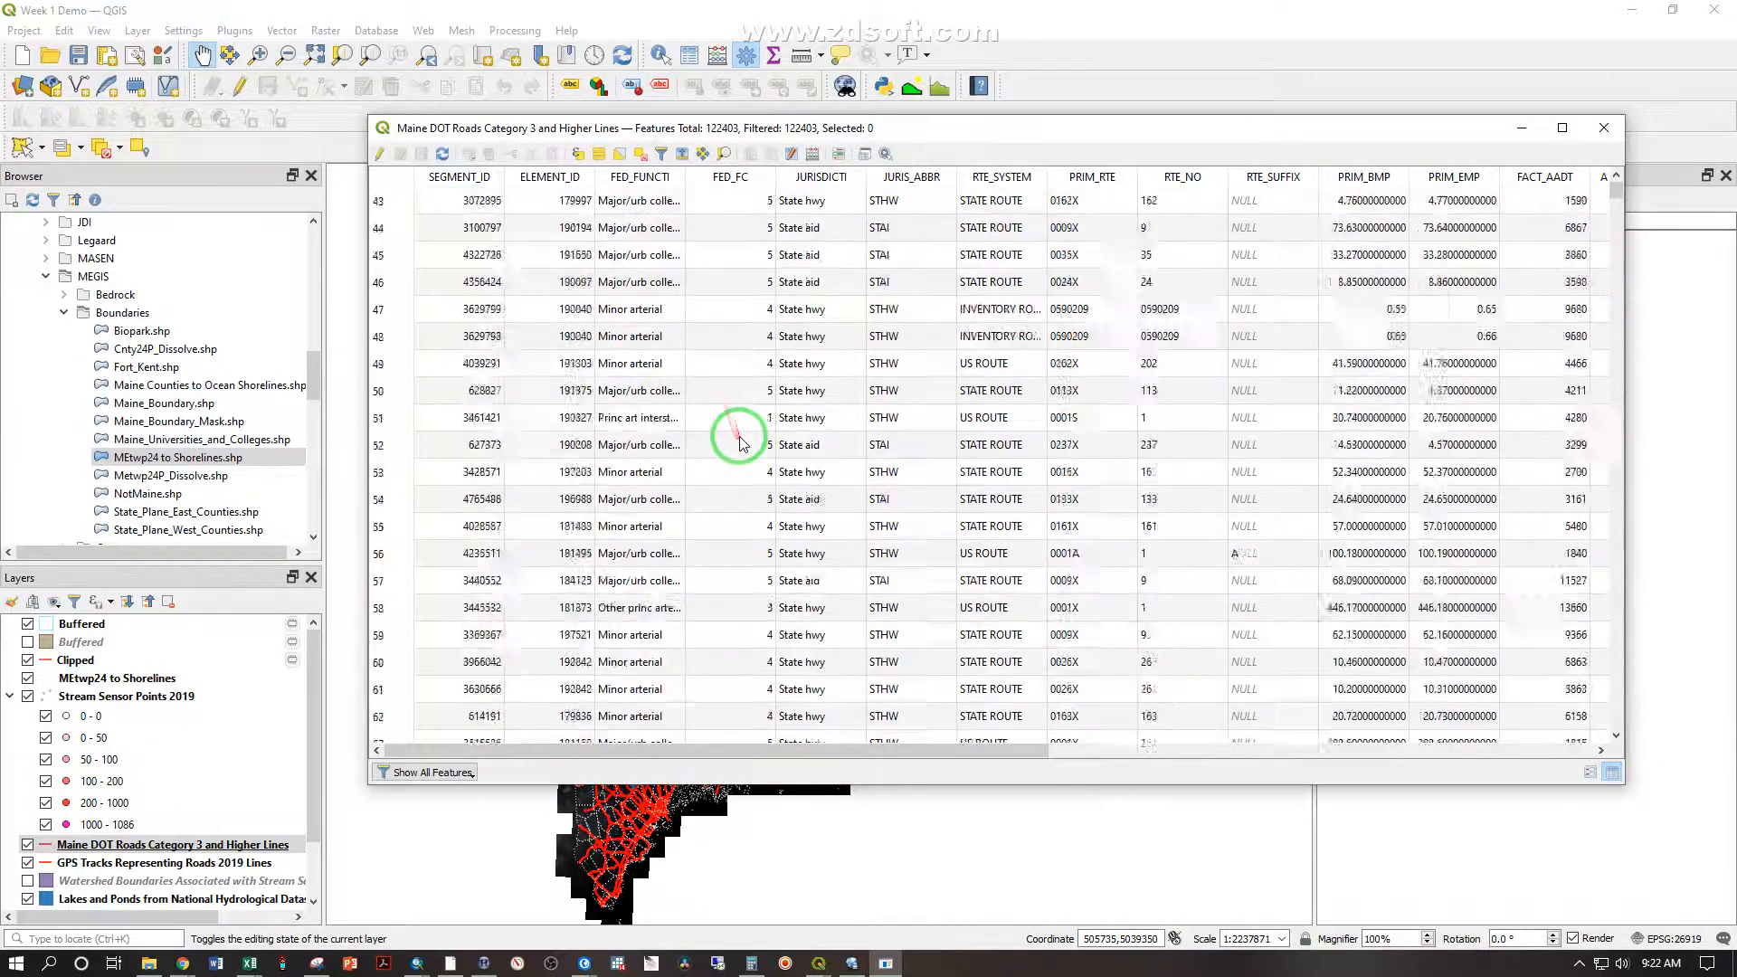
left_click_drag(1621, 194, 1618, 541)
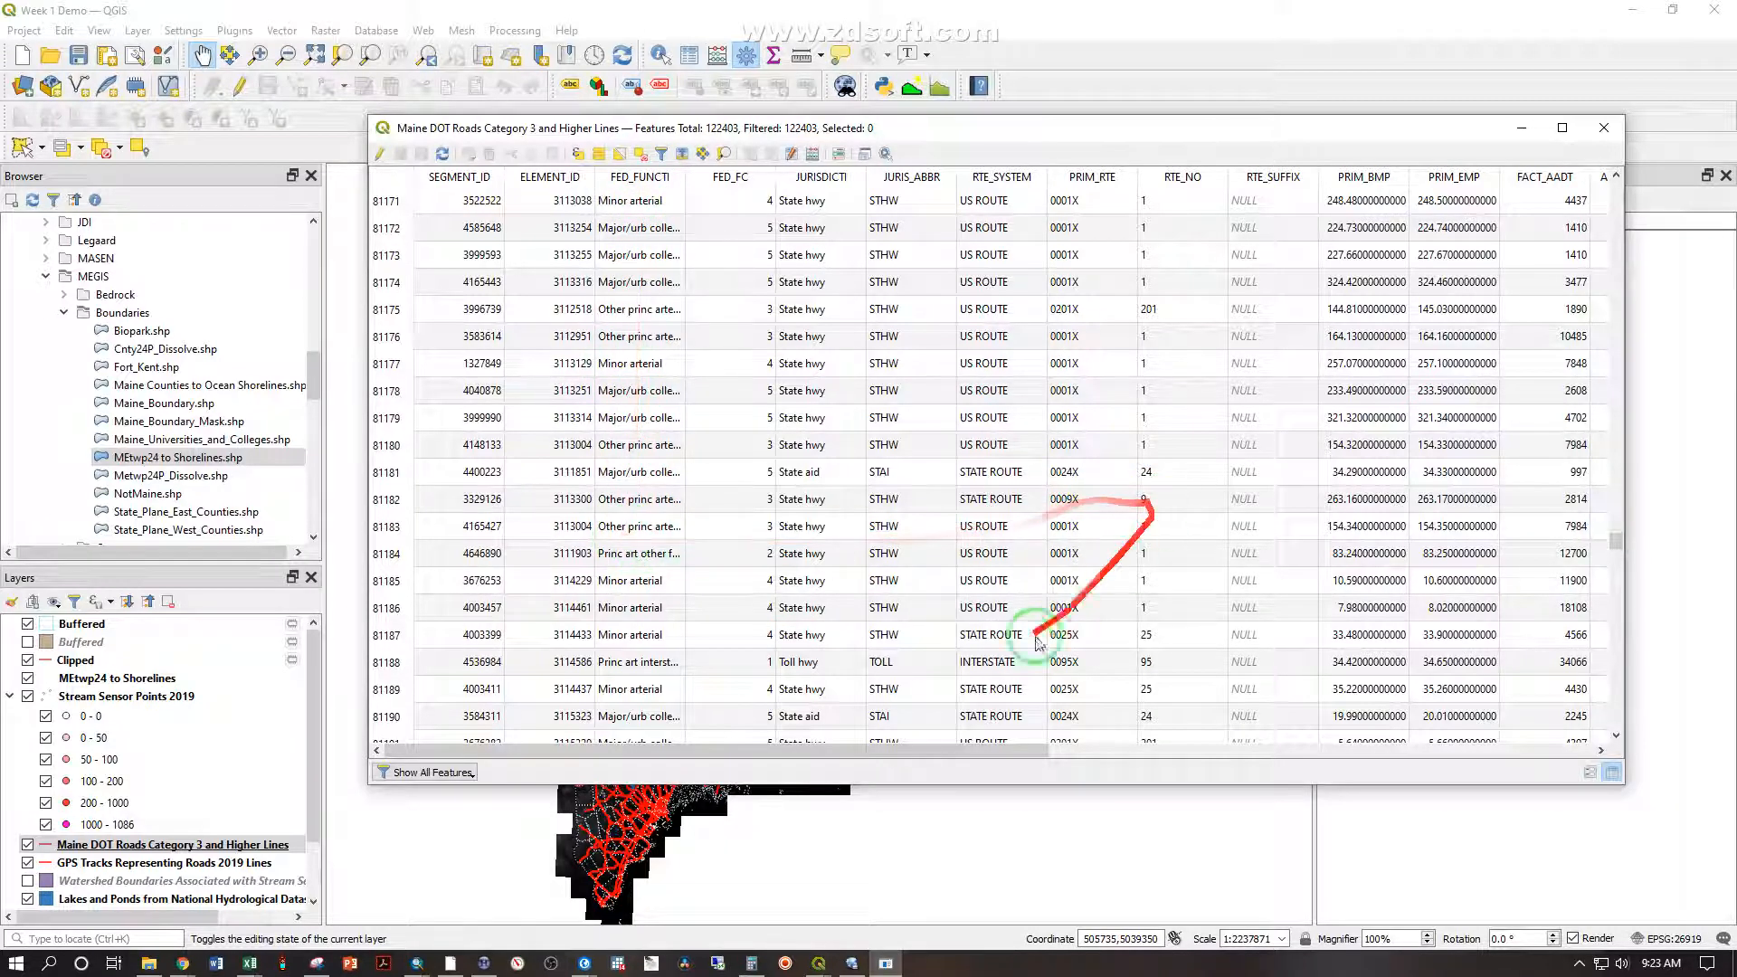
left_click(1603, 131)
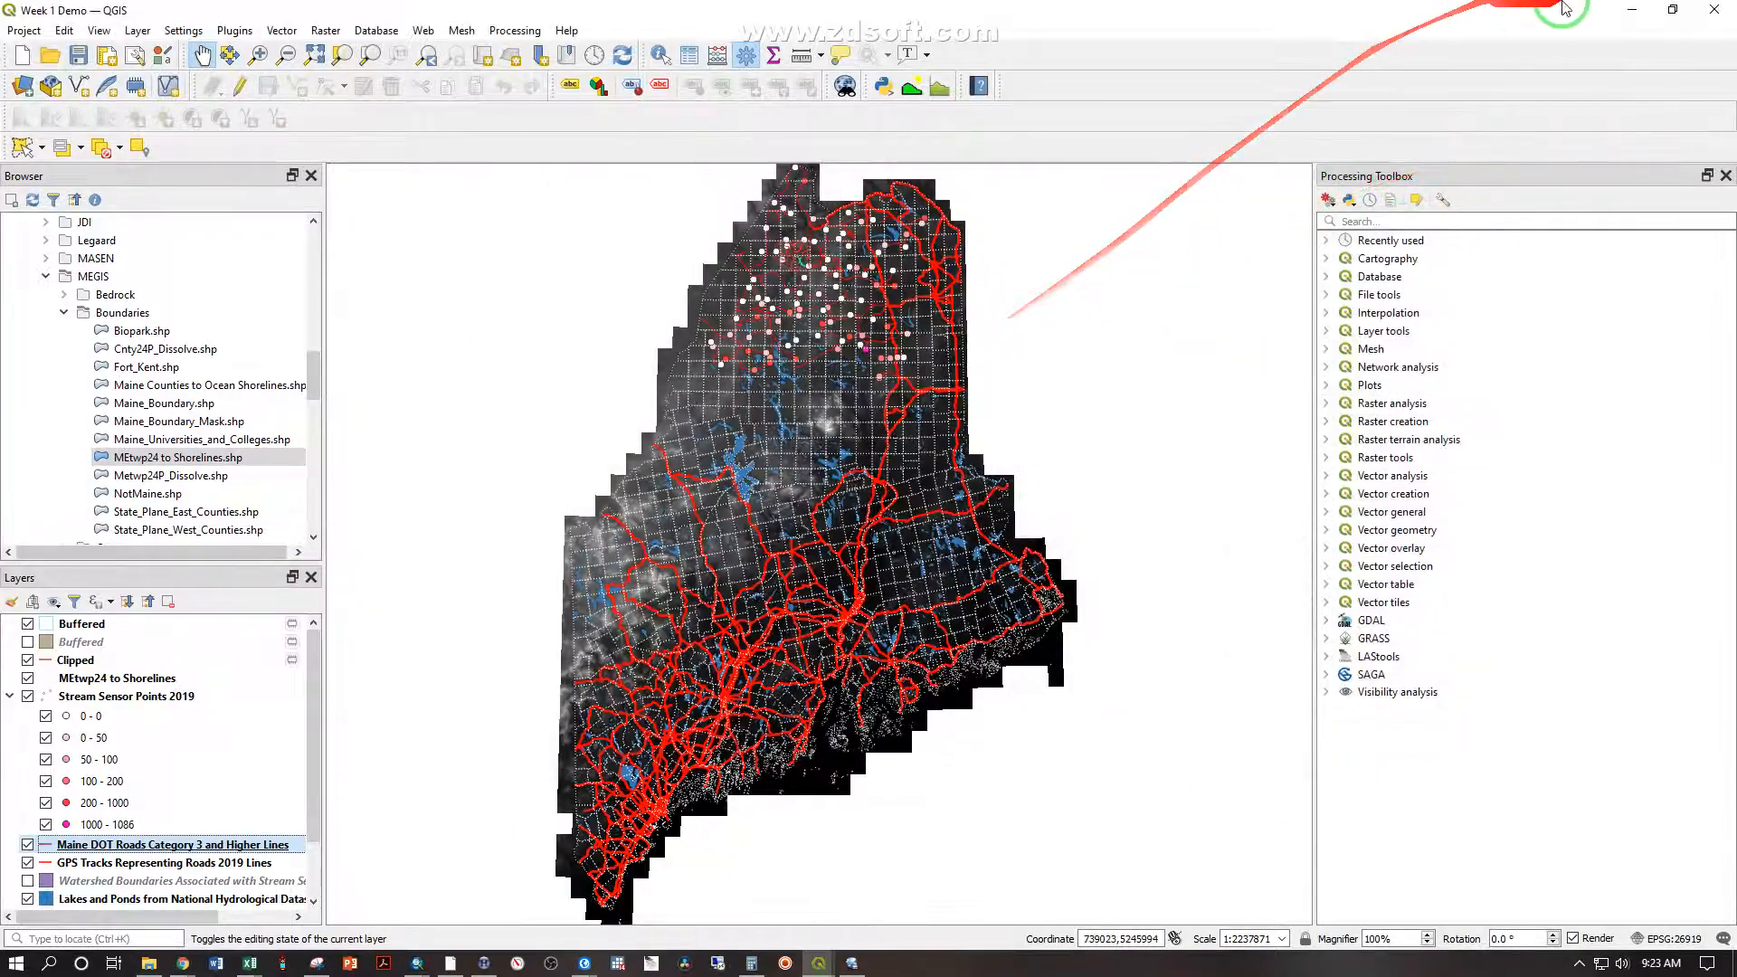
Step: Switch to File Explorer and select all the Maine DOT Roads files, from .cpg through .shx, to compare their types
left_click(1639, 13)
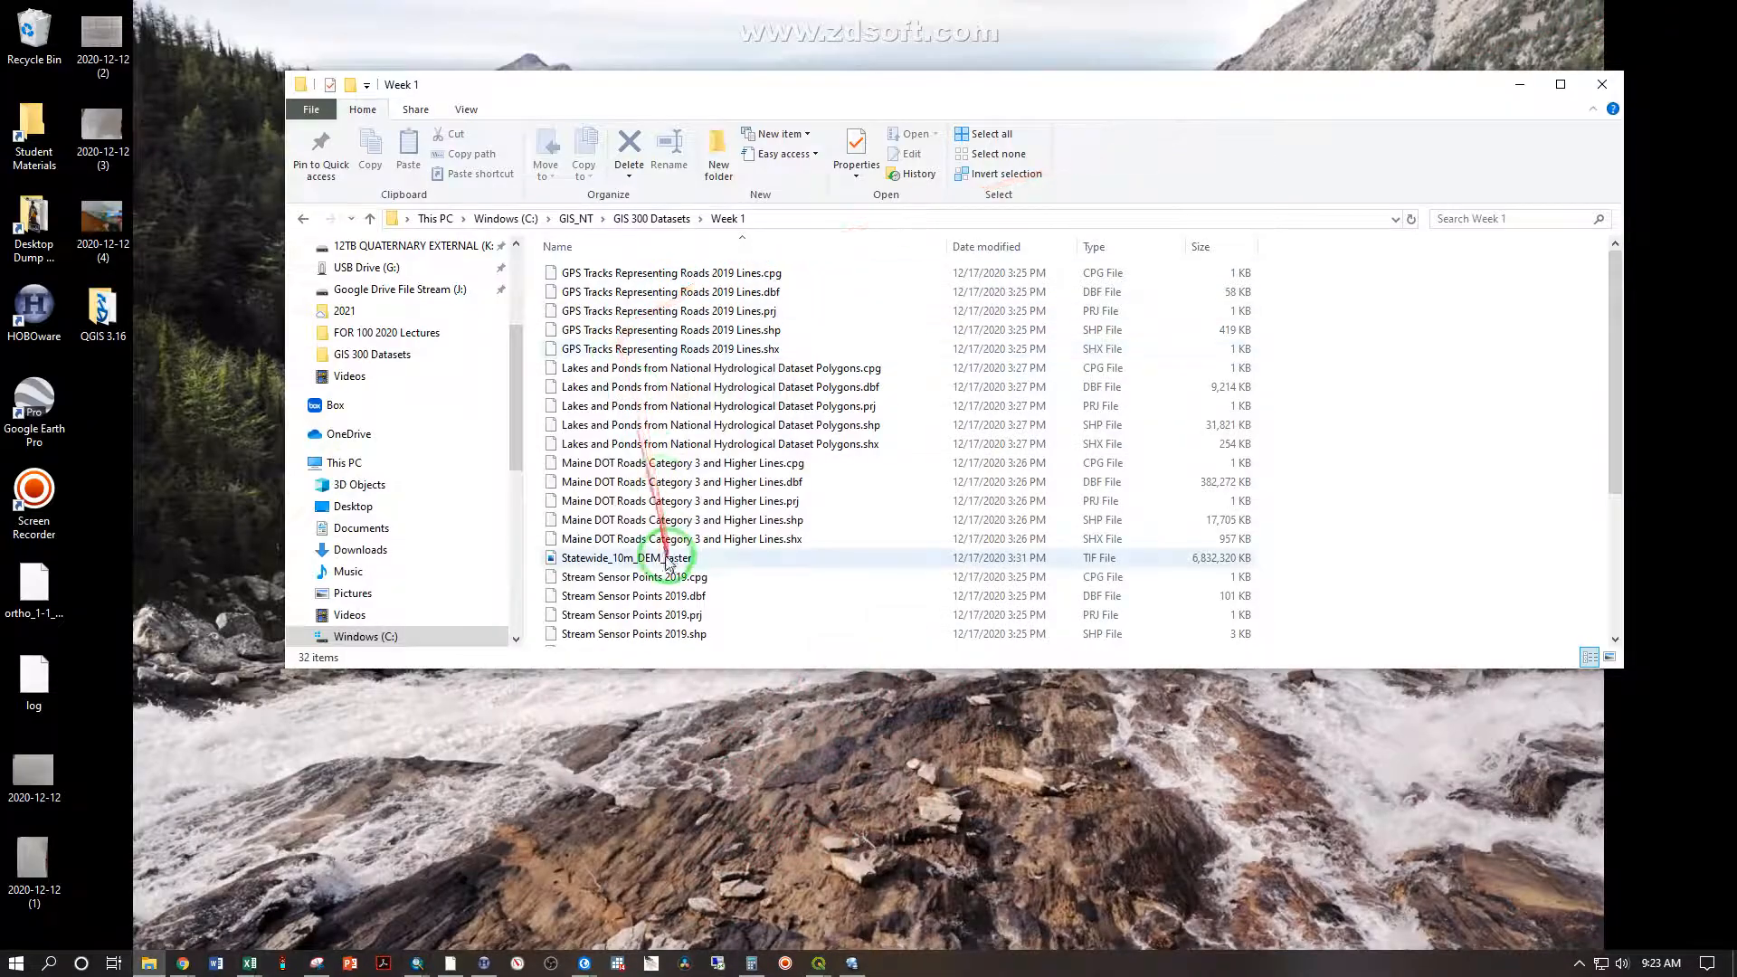
left_click(669, 469)
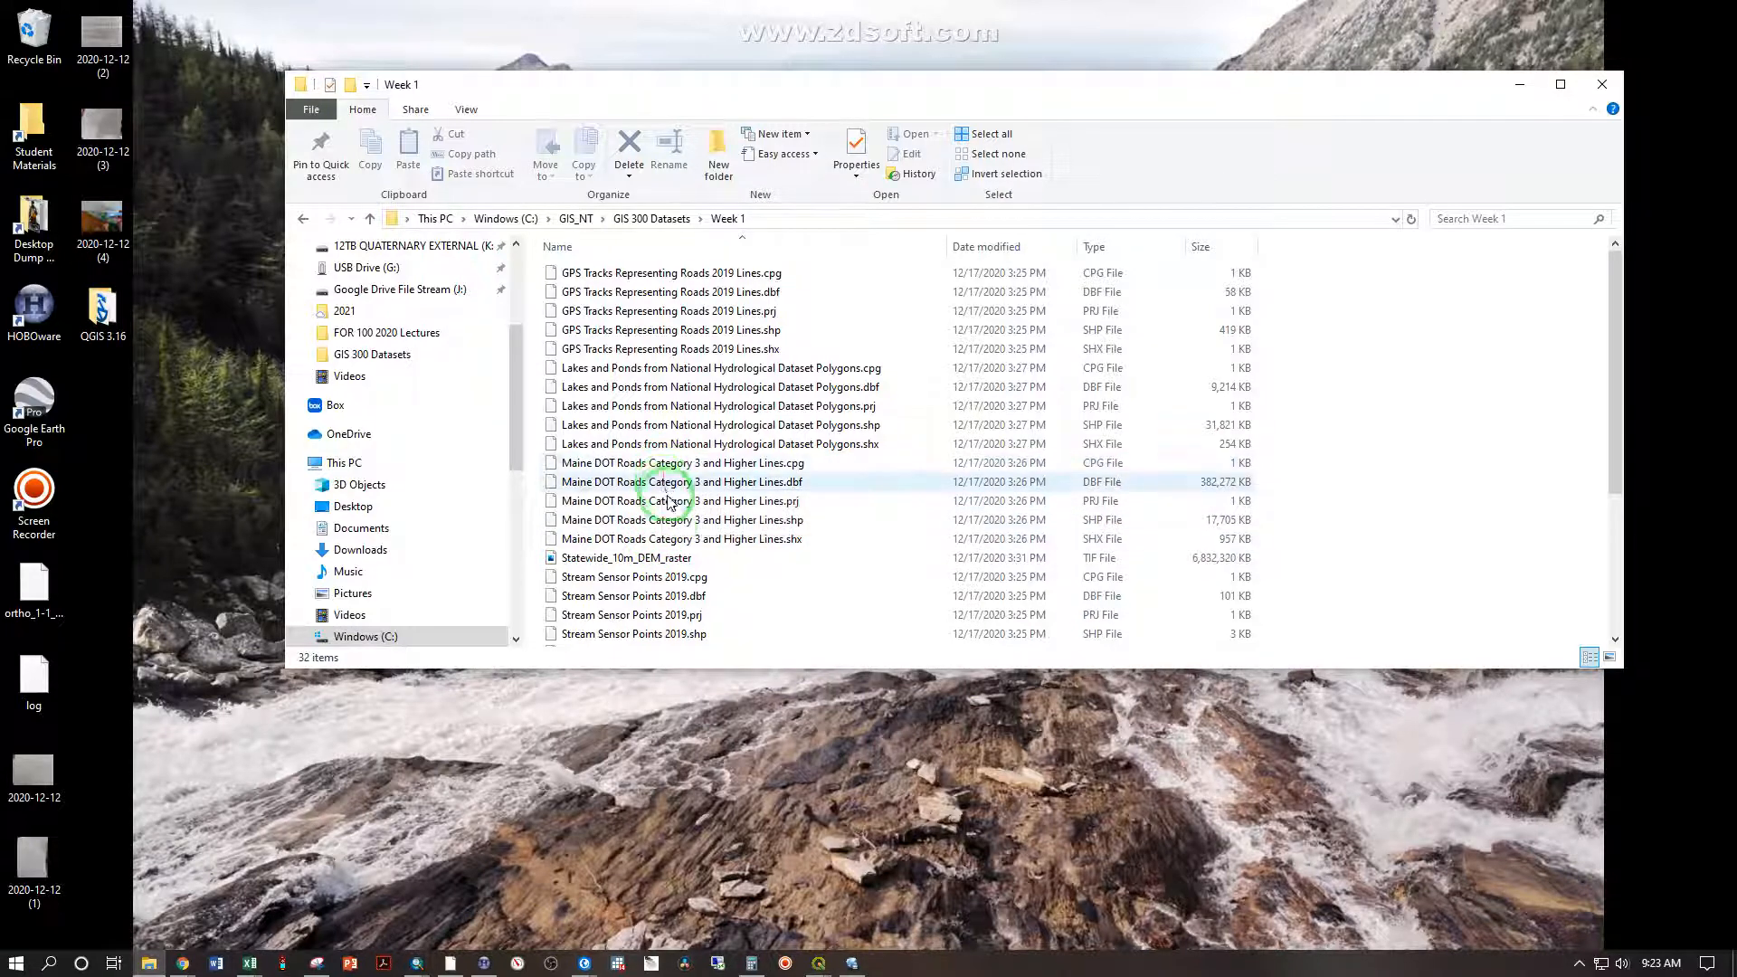
left_click(669, 538)
left_click(680, 469, "shift")
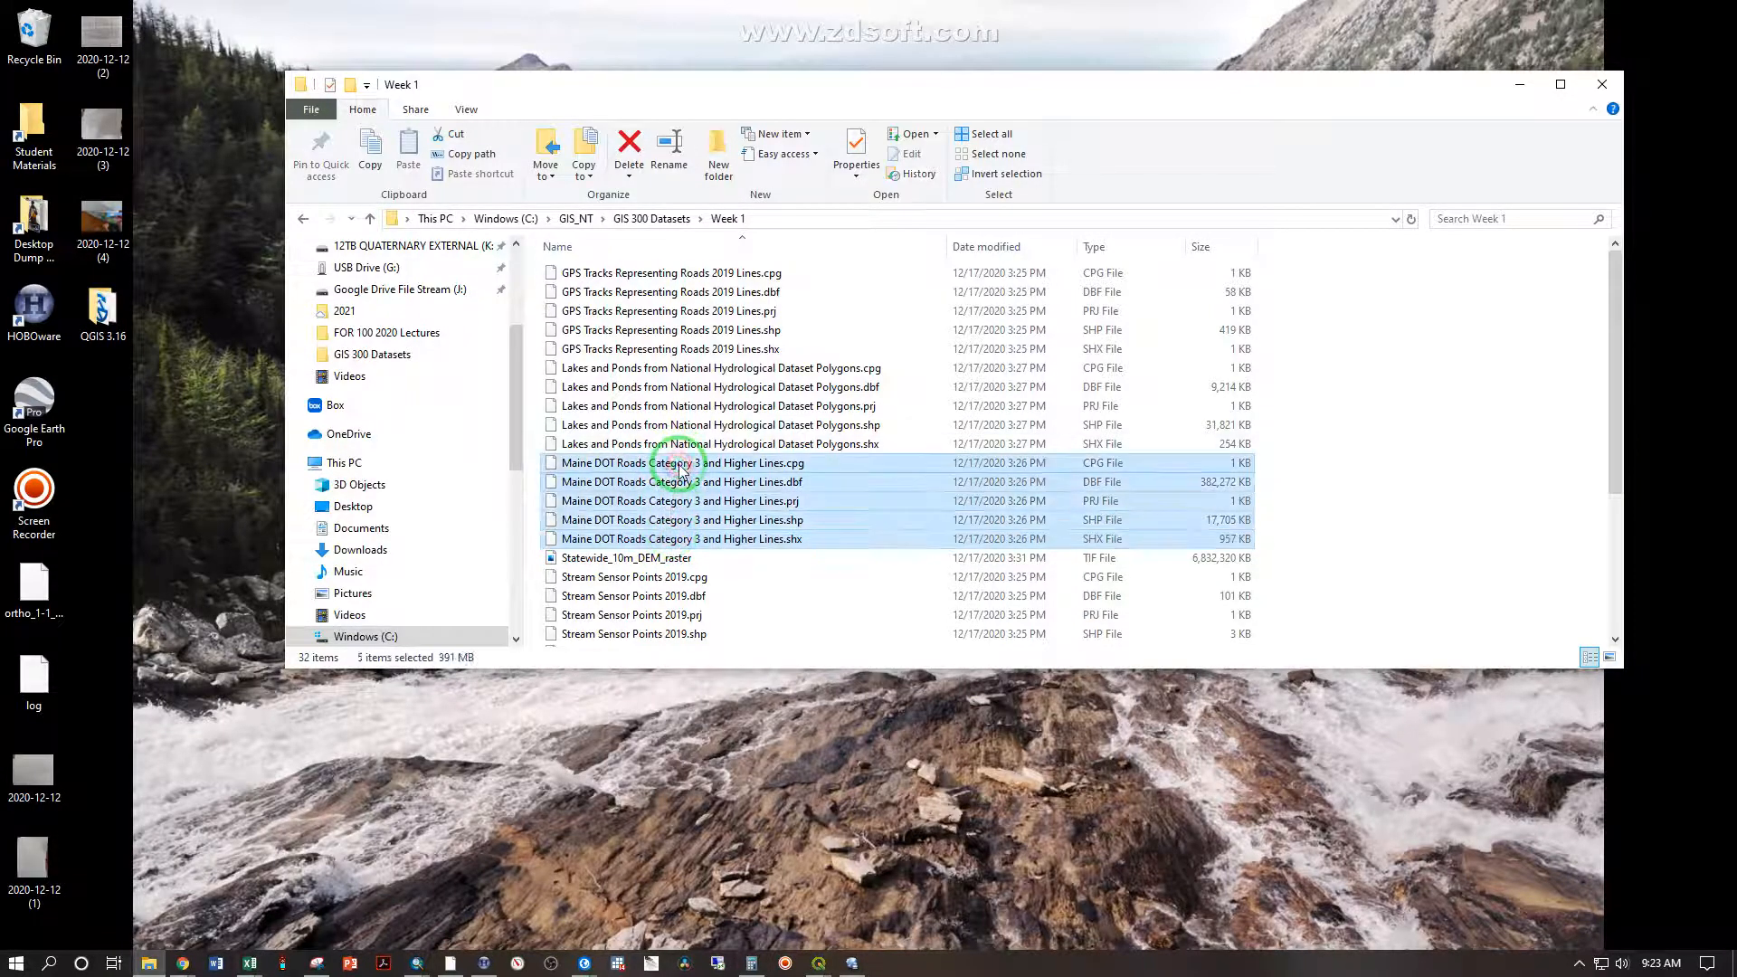
left_click_drag(643, 497, 1134, 463)
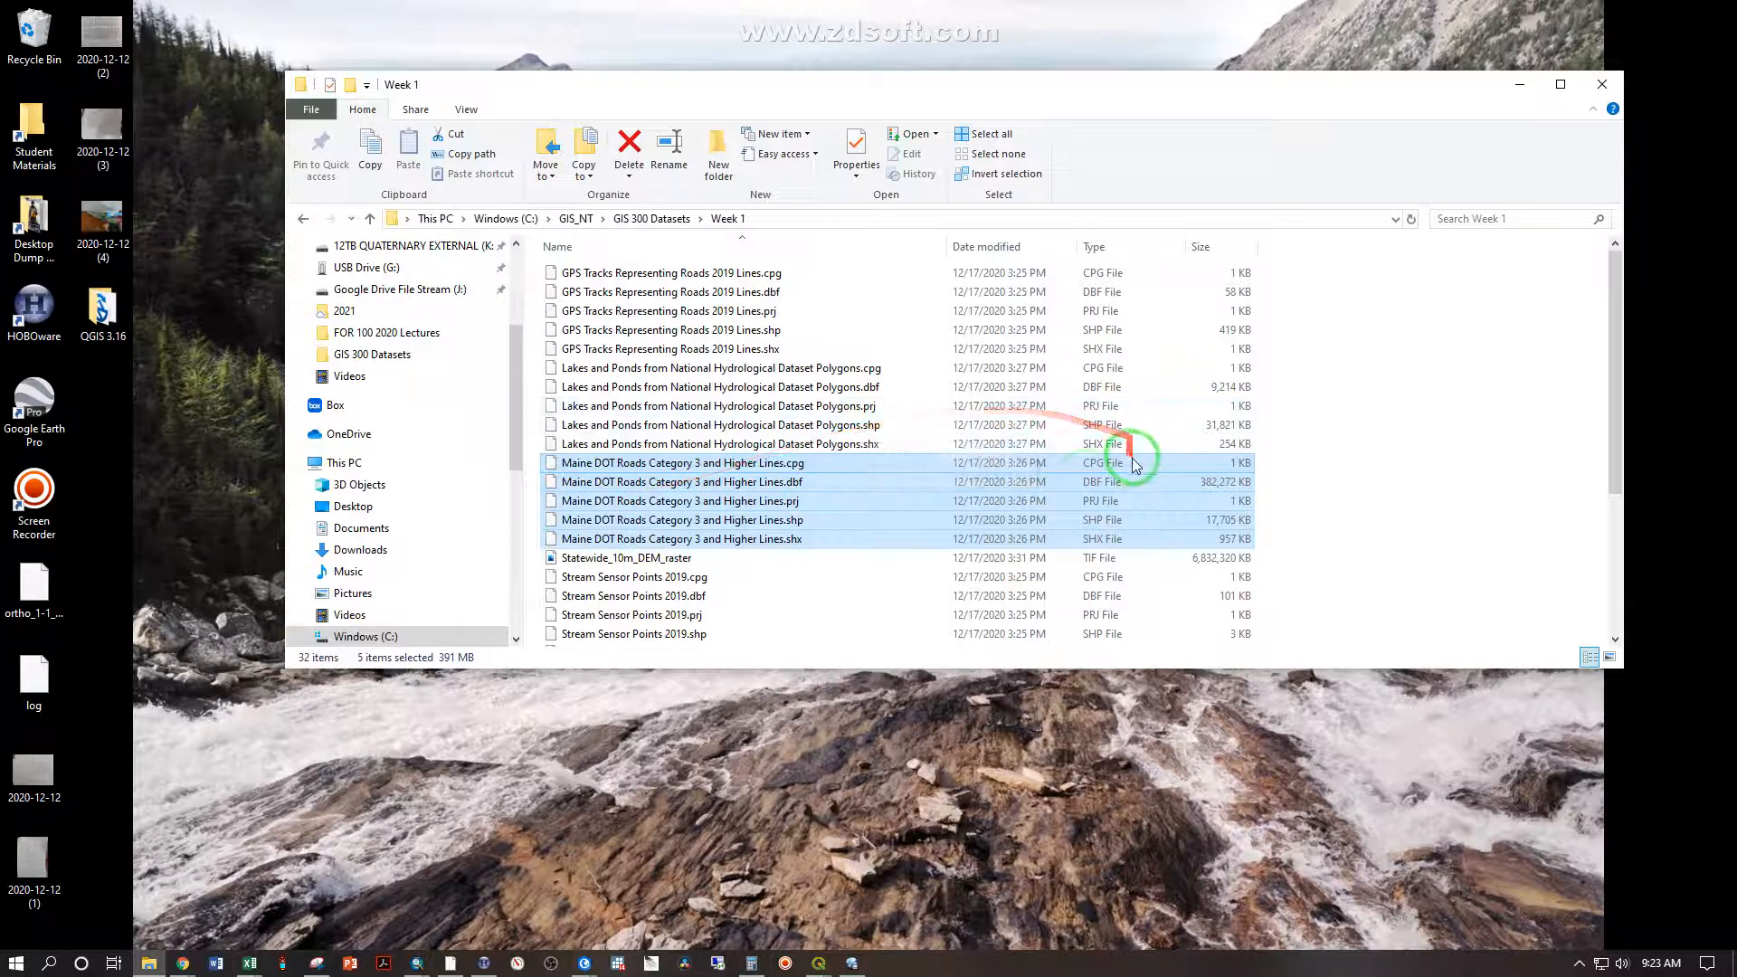
Step: Inspect the Maine DOT Roads .shp, .dbf and .prj files individually in the Week 1 folder
left_click(755, 504)
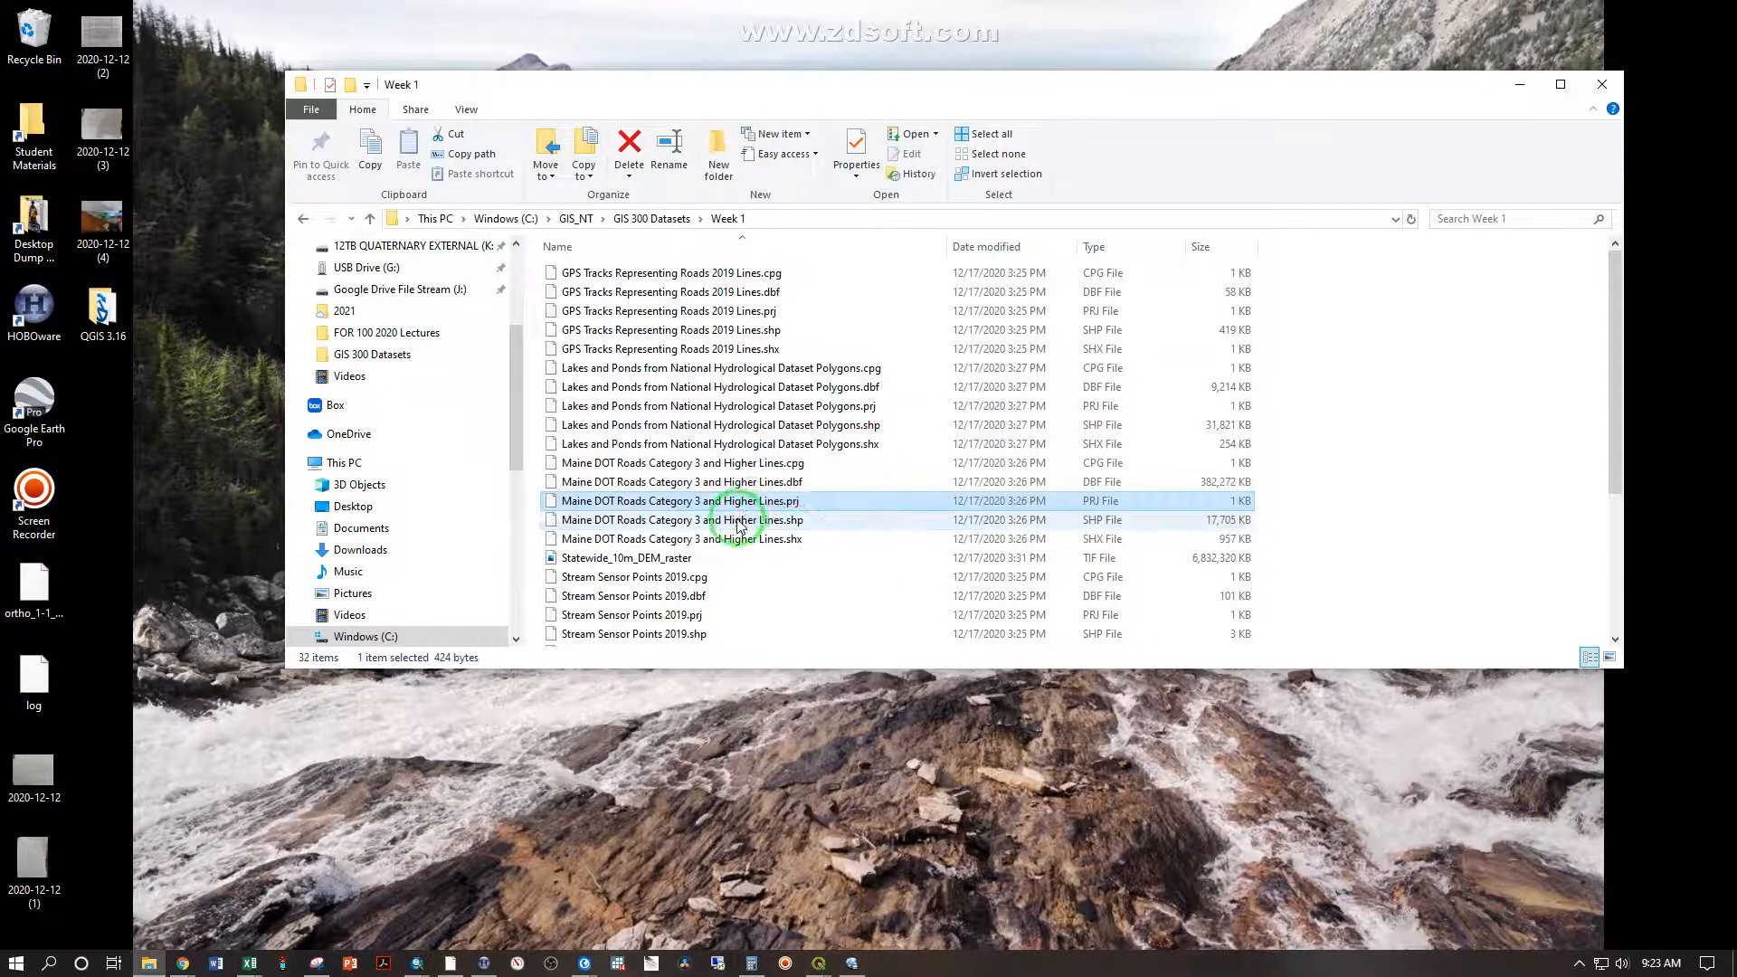
left_click(721, 523)
mouse_move(782, 522)
left_mouse_down()
mouse_move(855, 506)
mouse_move(765, 525)
mouse_move(1071, 501)
mouse_move(812, 528)
left_mouse_up()
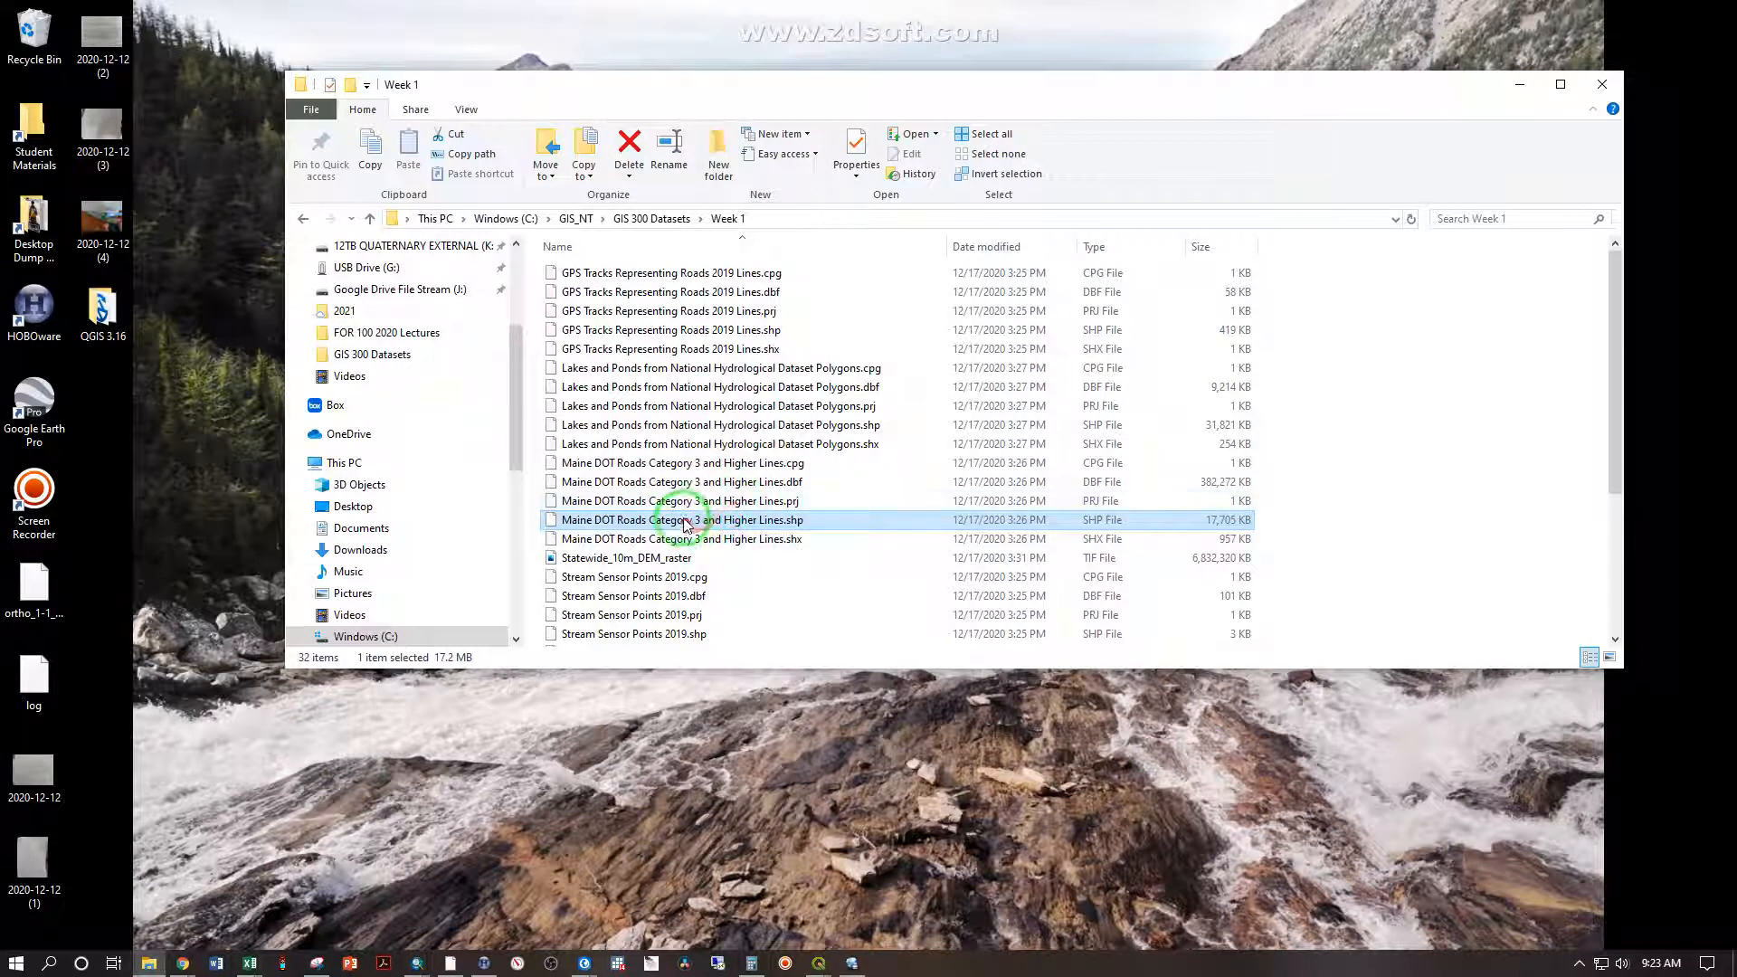
left_click(790, 484)
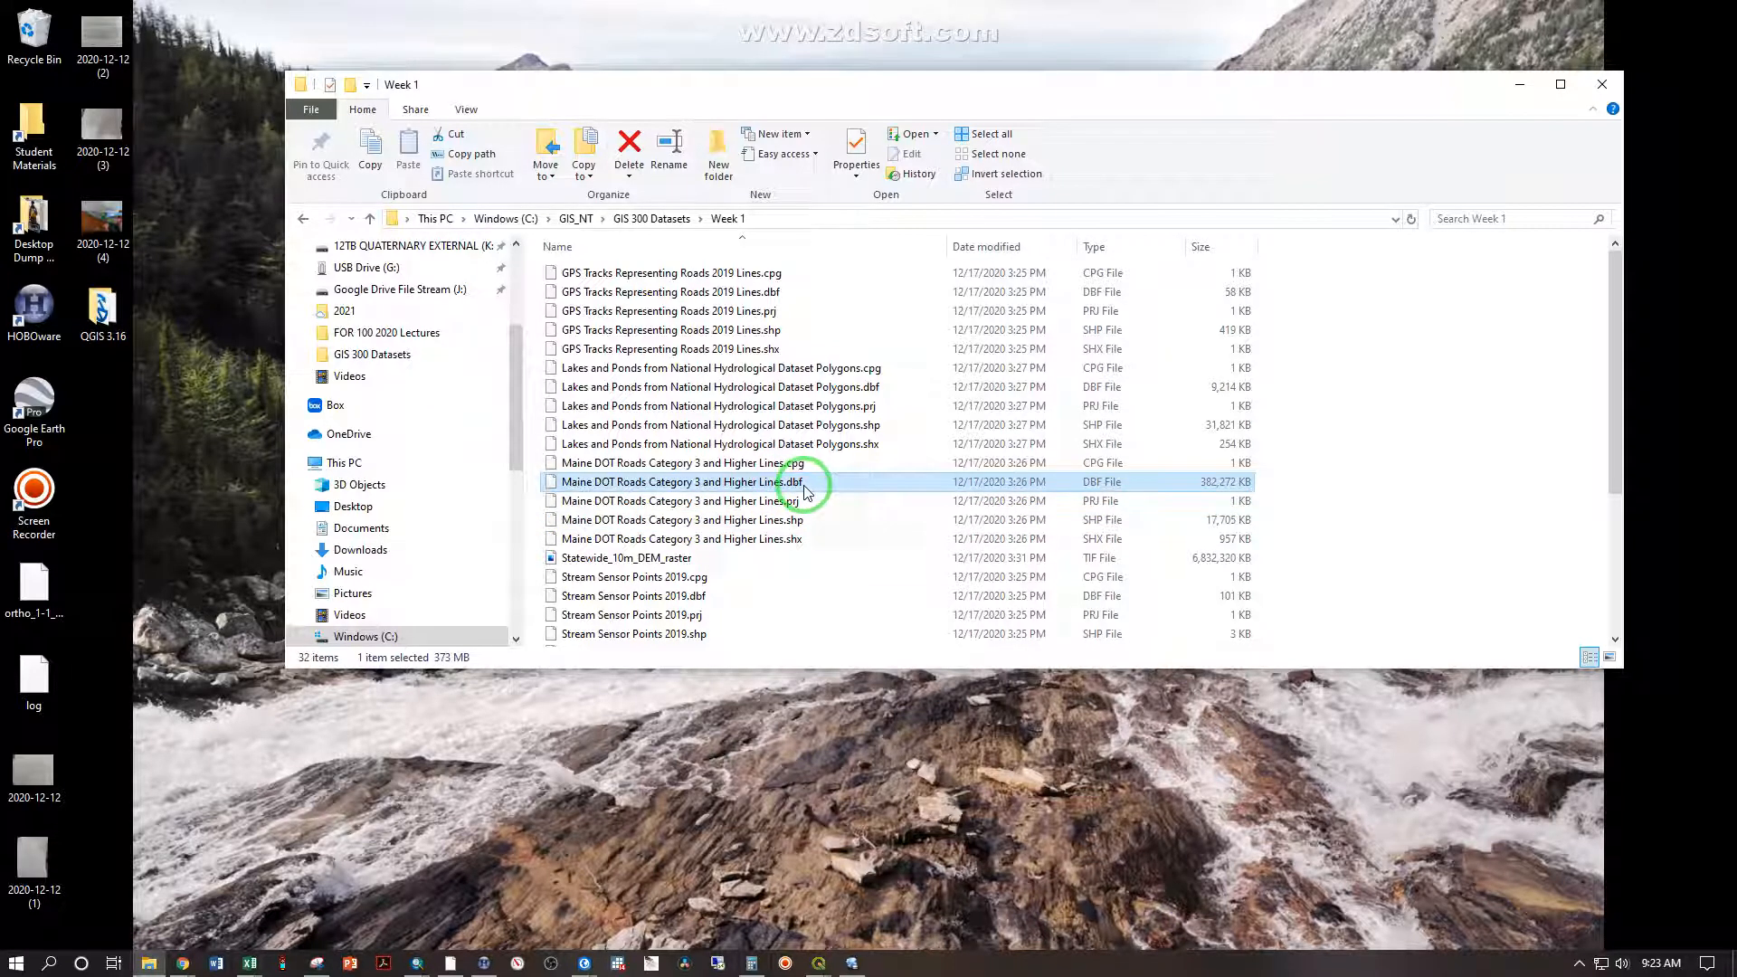
left_click(760, 507)
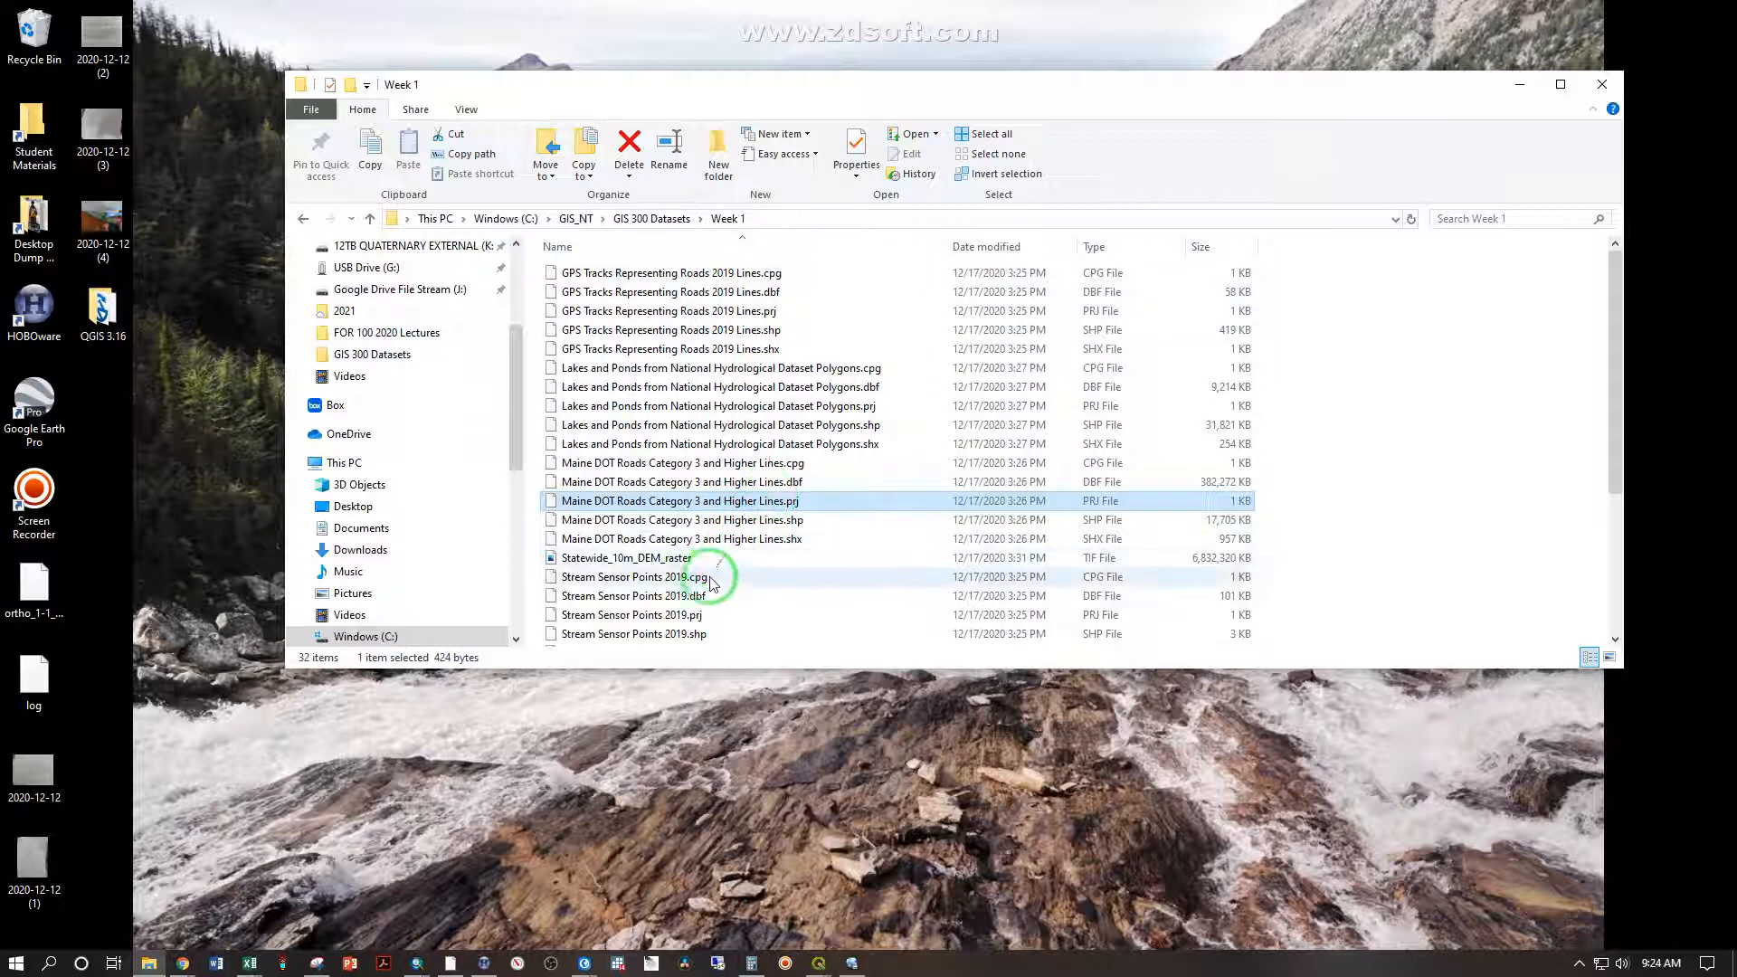
Step: Check the Statewide_10m_DEM_raster file's type and size, and locate the Week 1 Demo project file in the folder
scroll(684, 579, "down", 4)
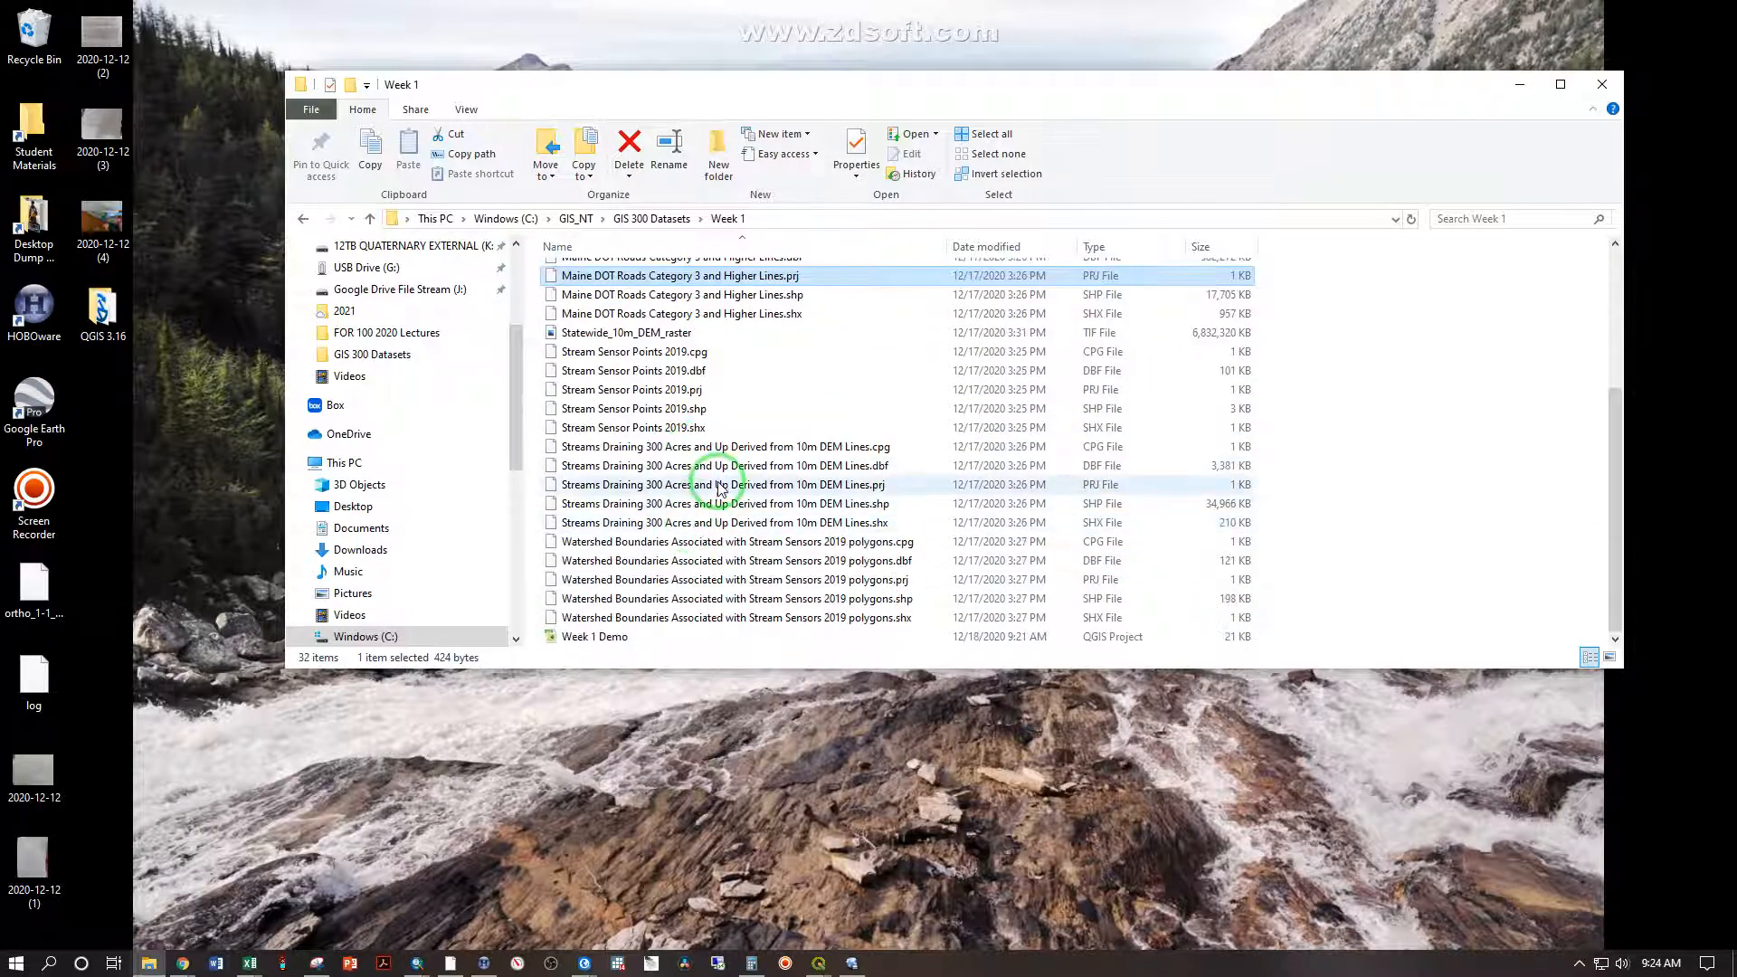
scroll(737, 579, "up", 1)
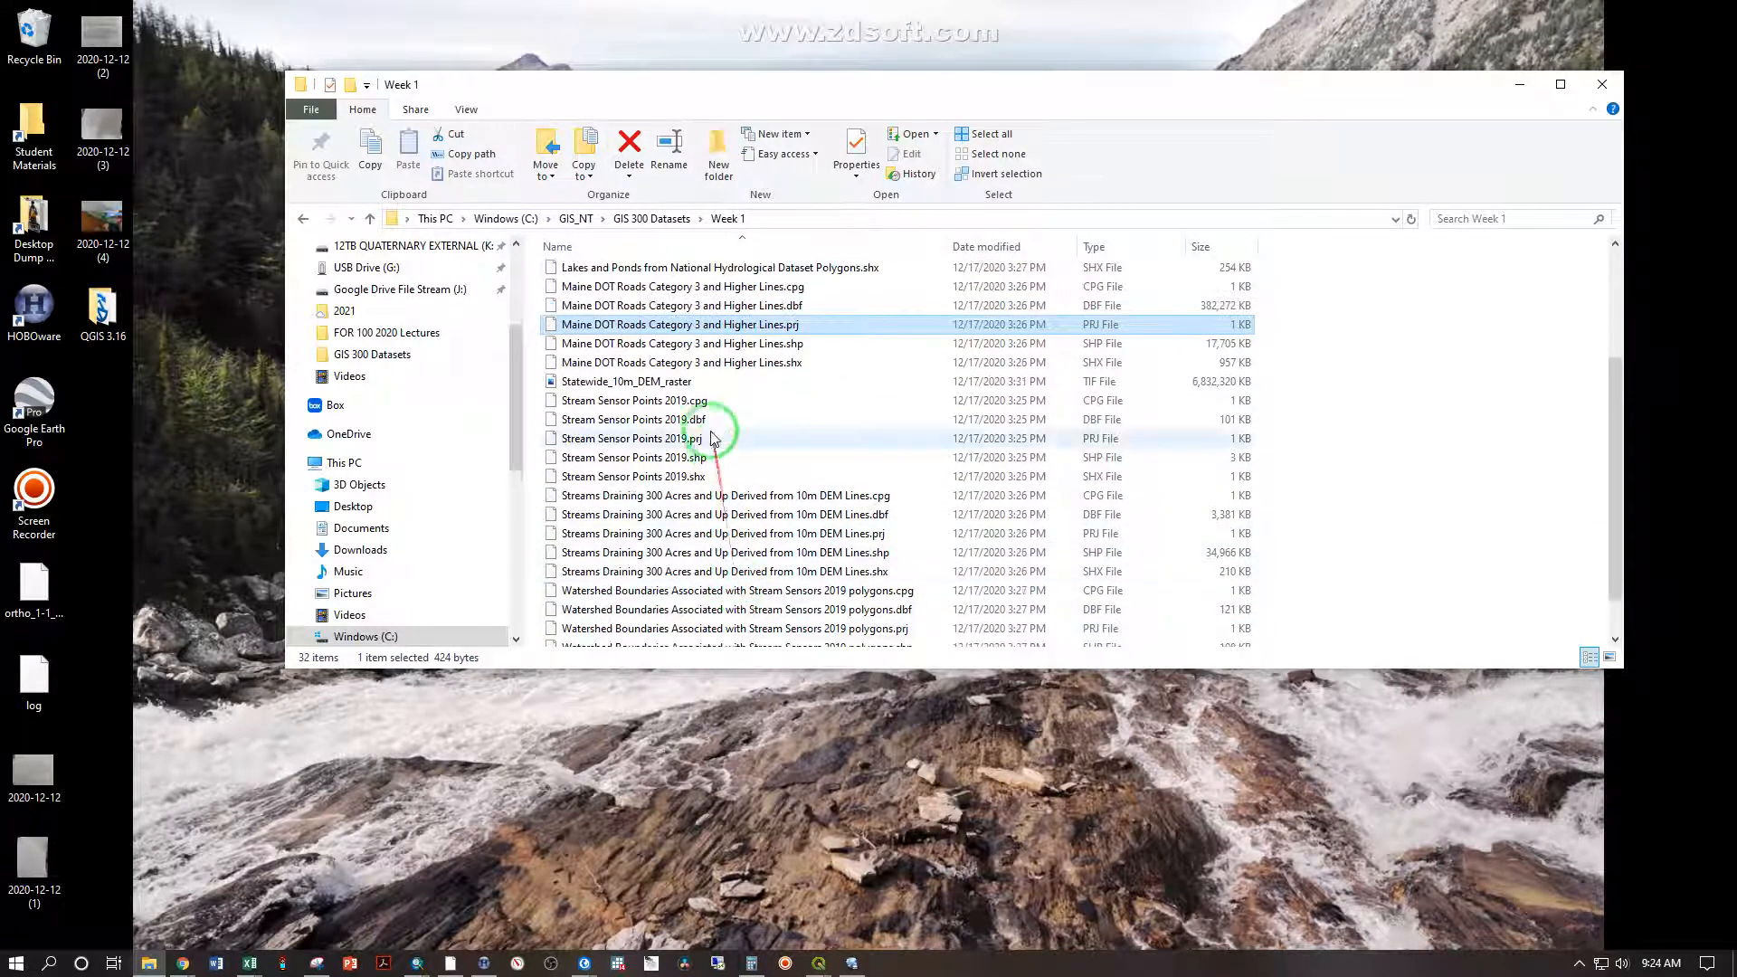
left_click(680, 382)
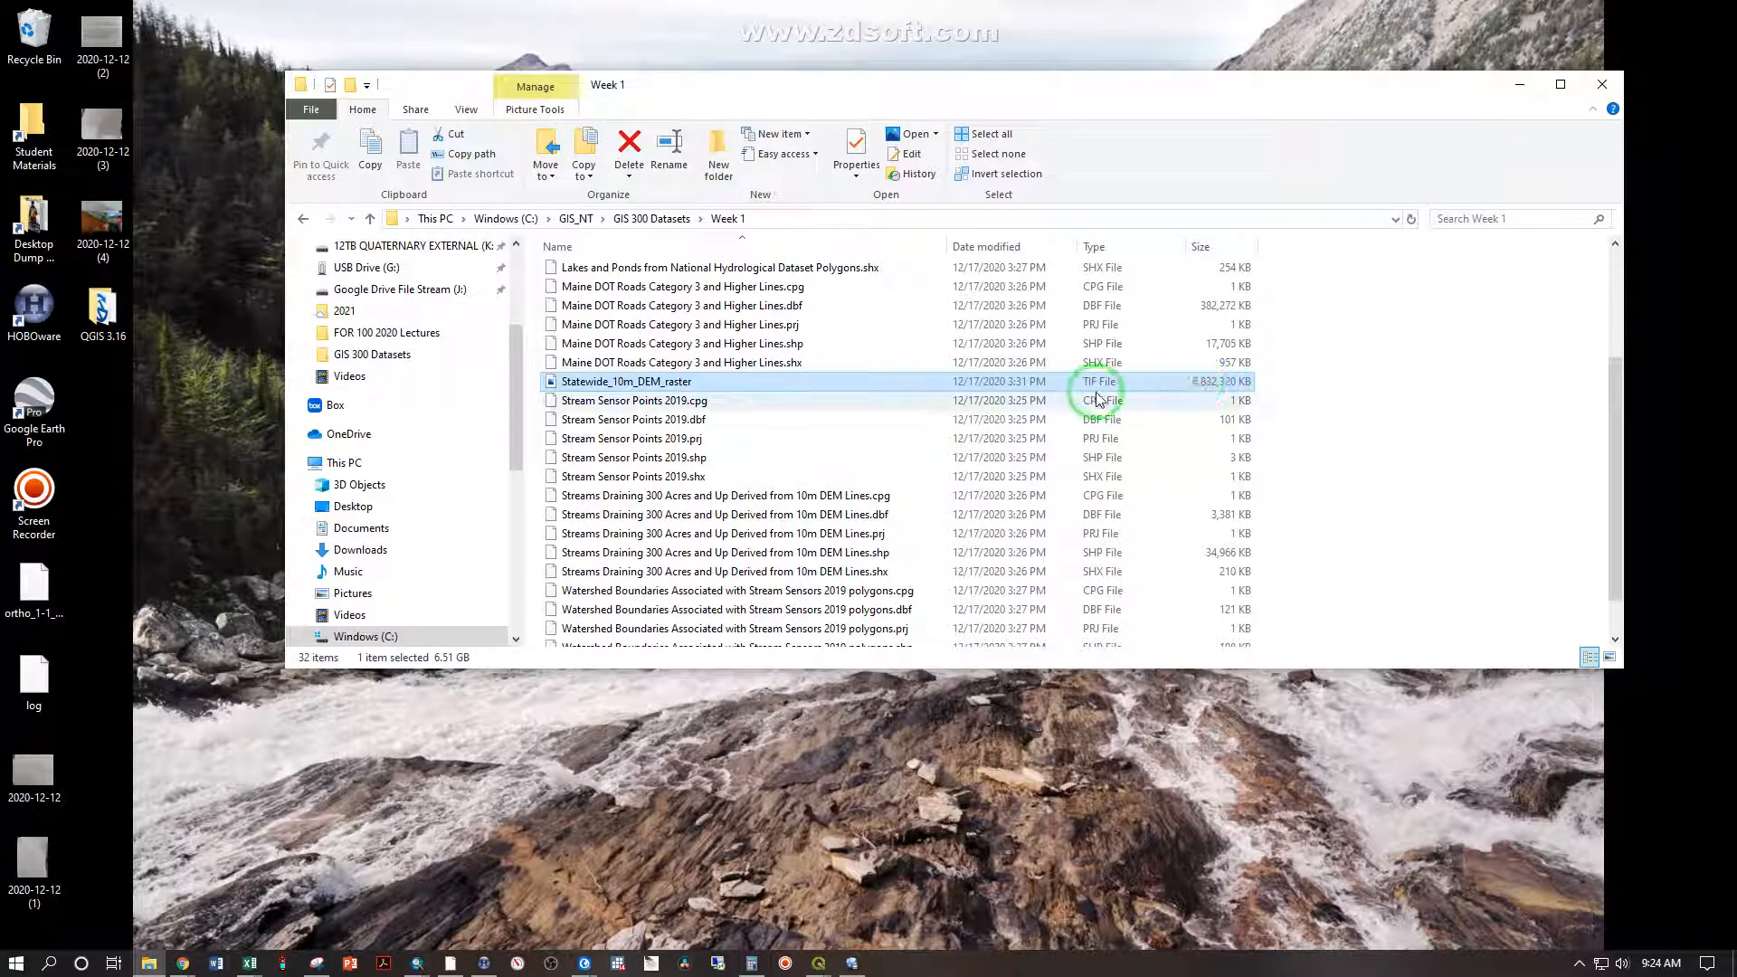
scroll(895, 425, "up", 3)
scroll(796, 507, "down", 4)
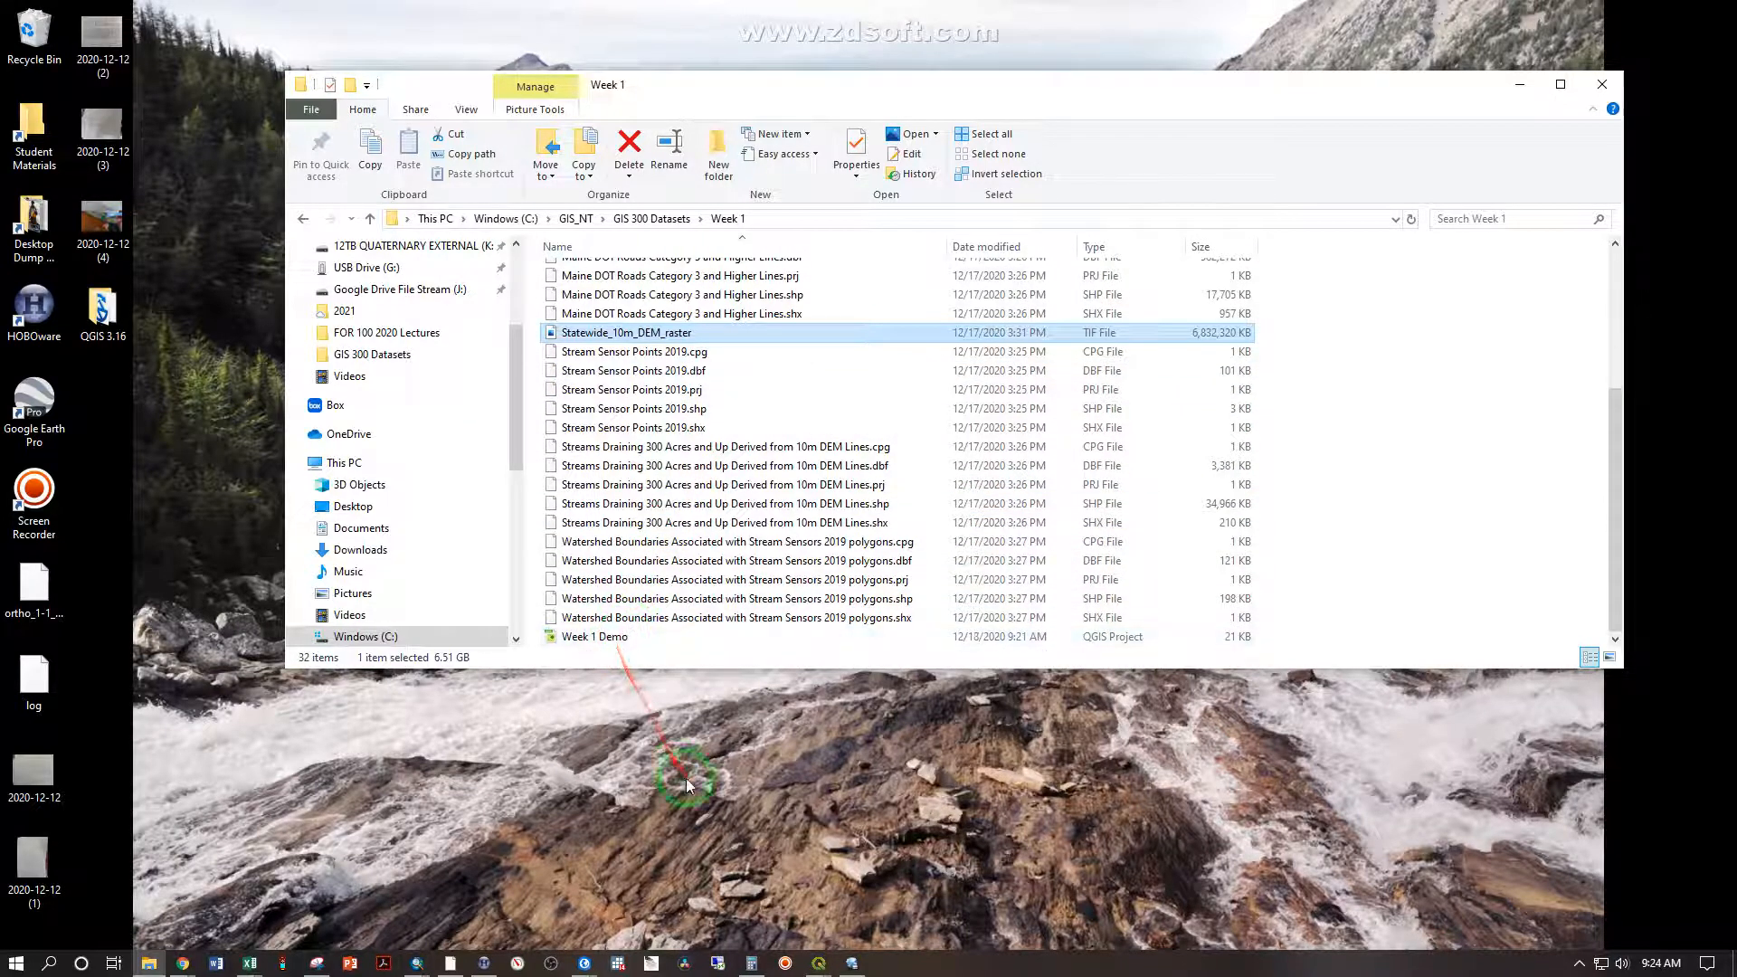
Step: Switch to the Week 1 Demo project in QGIS, try to close it, and cancel the closing
left_click(820, 966)
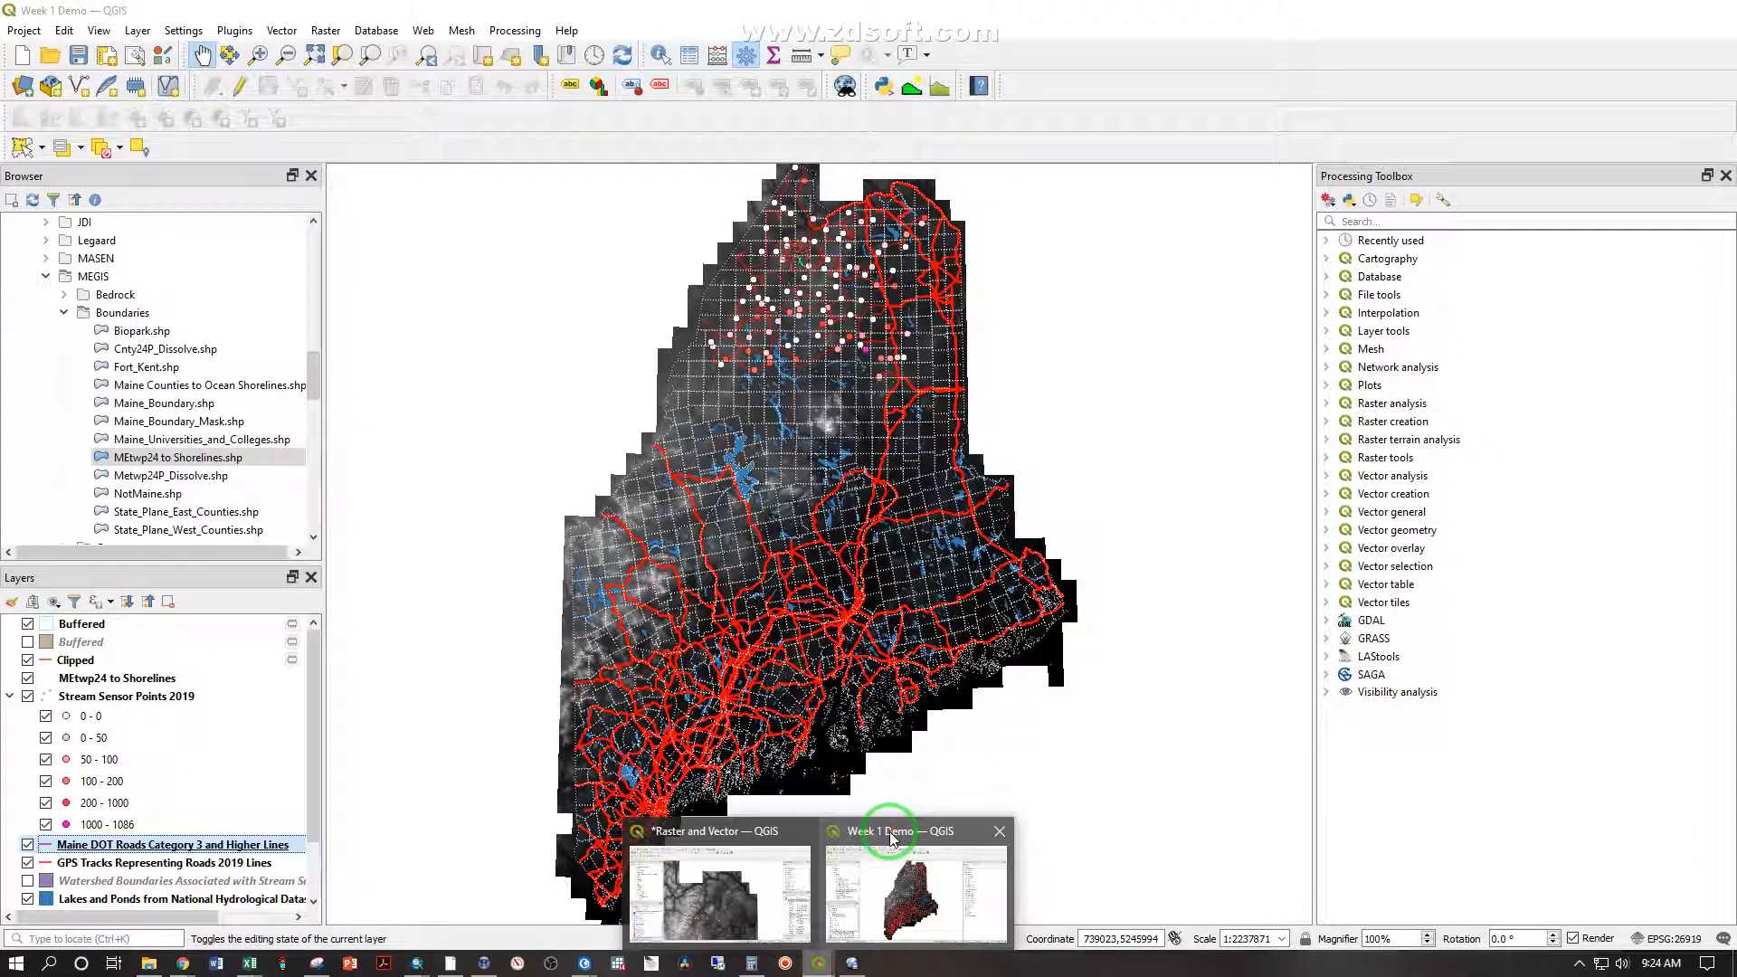
left_click(891, 837)
left_click(1714, 9)
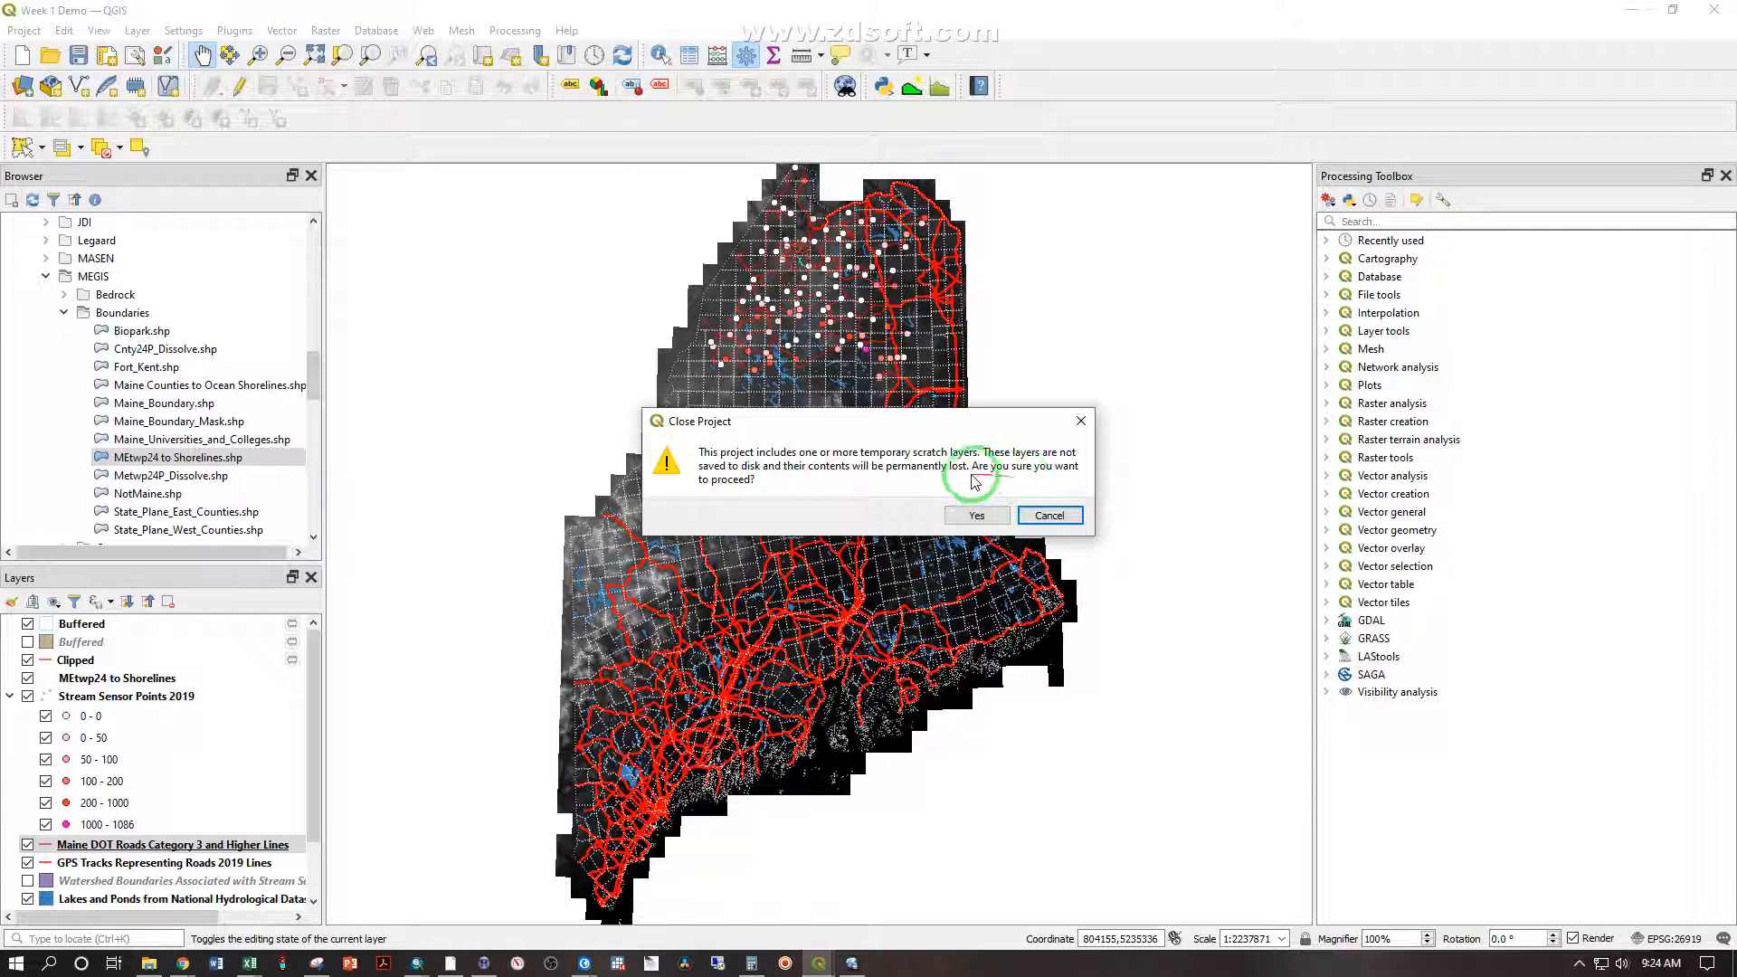
left_click(1049, 516)
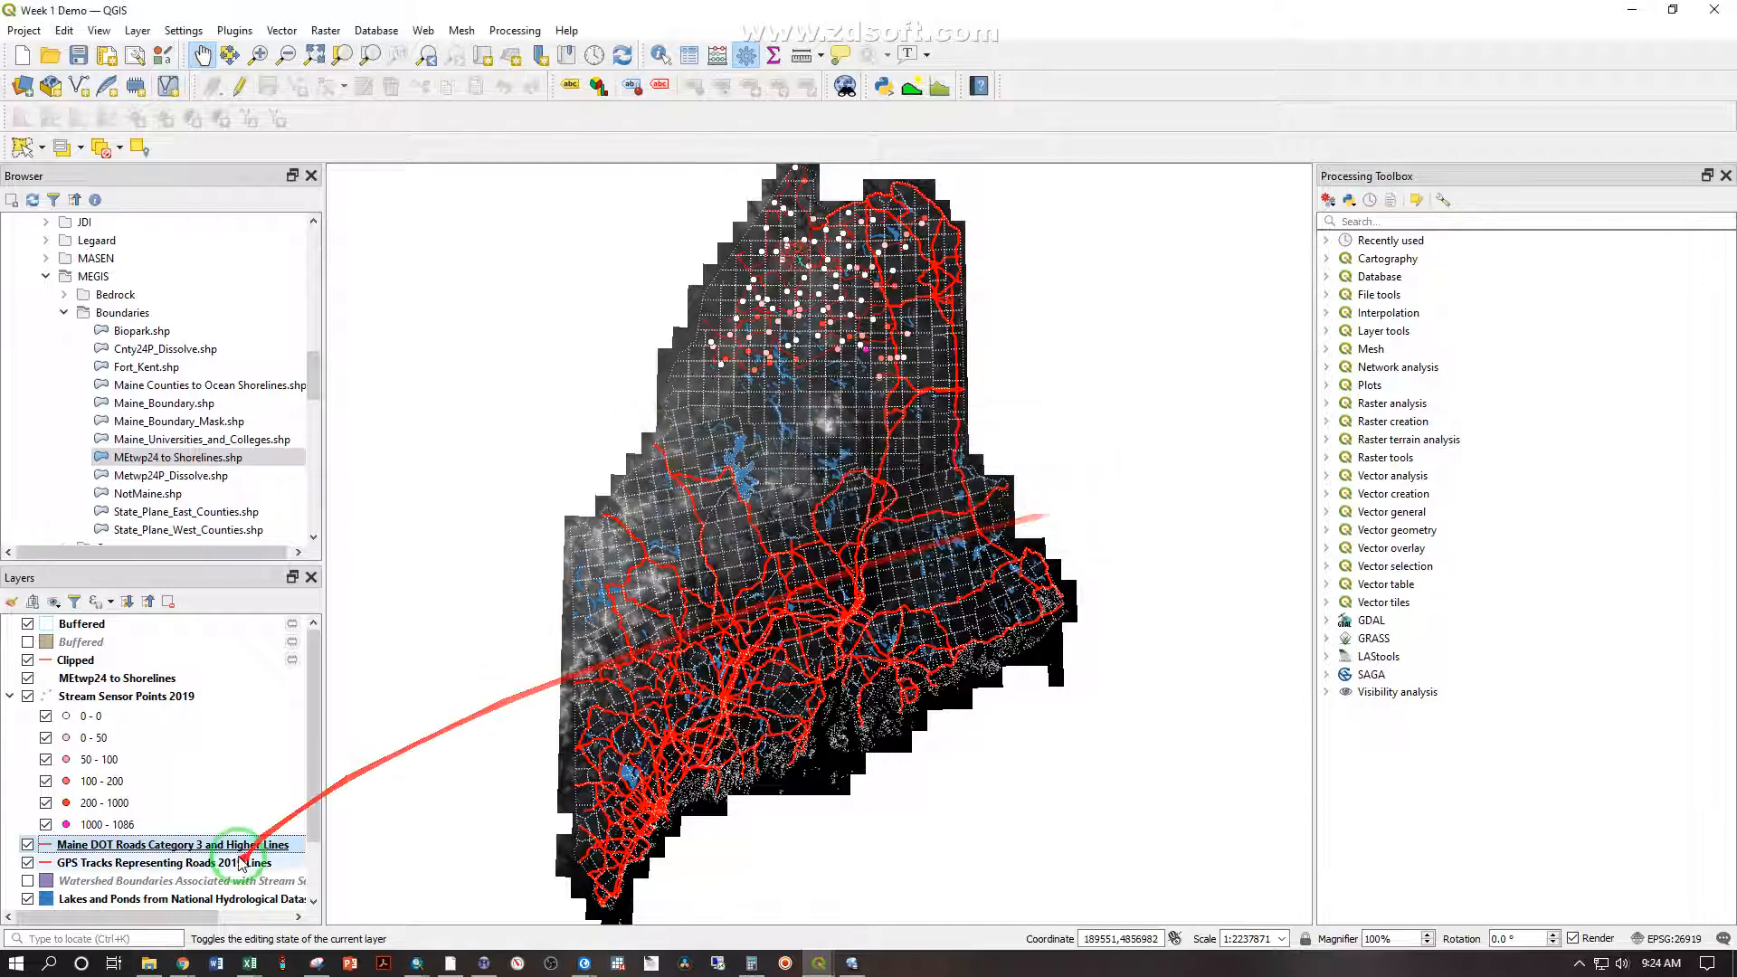
Step: Remove the hidden temporary Buffered layer from the project and accept the removal
left_click(69, 643)
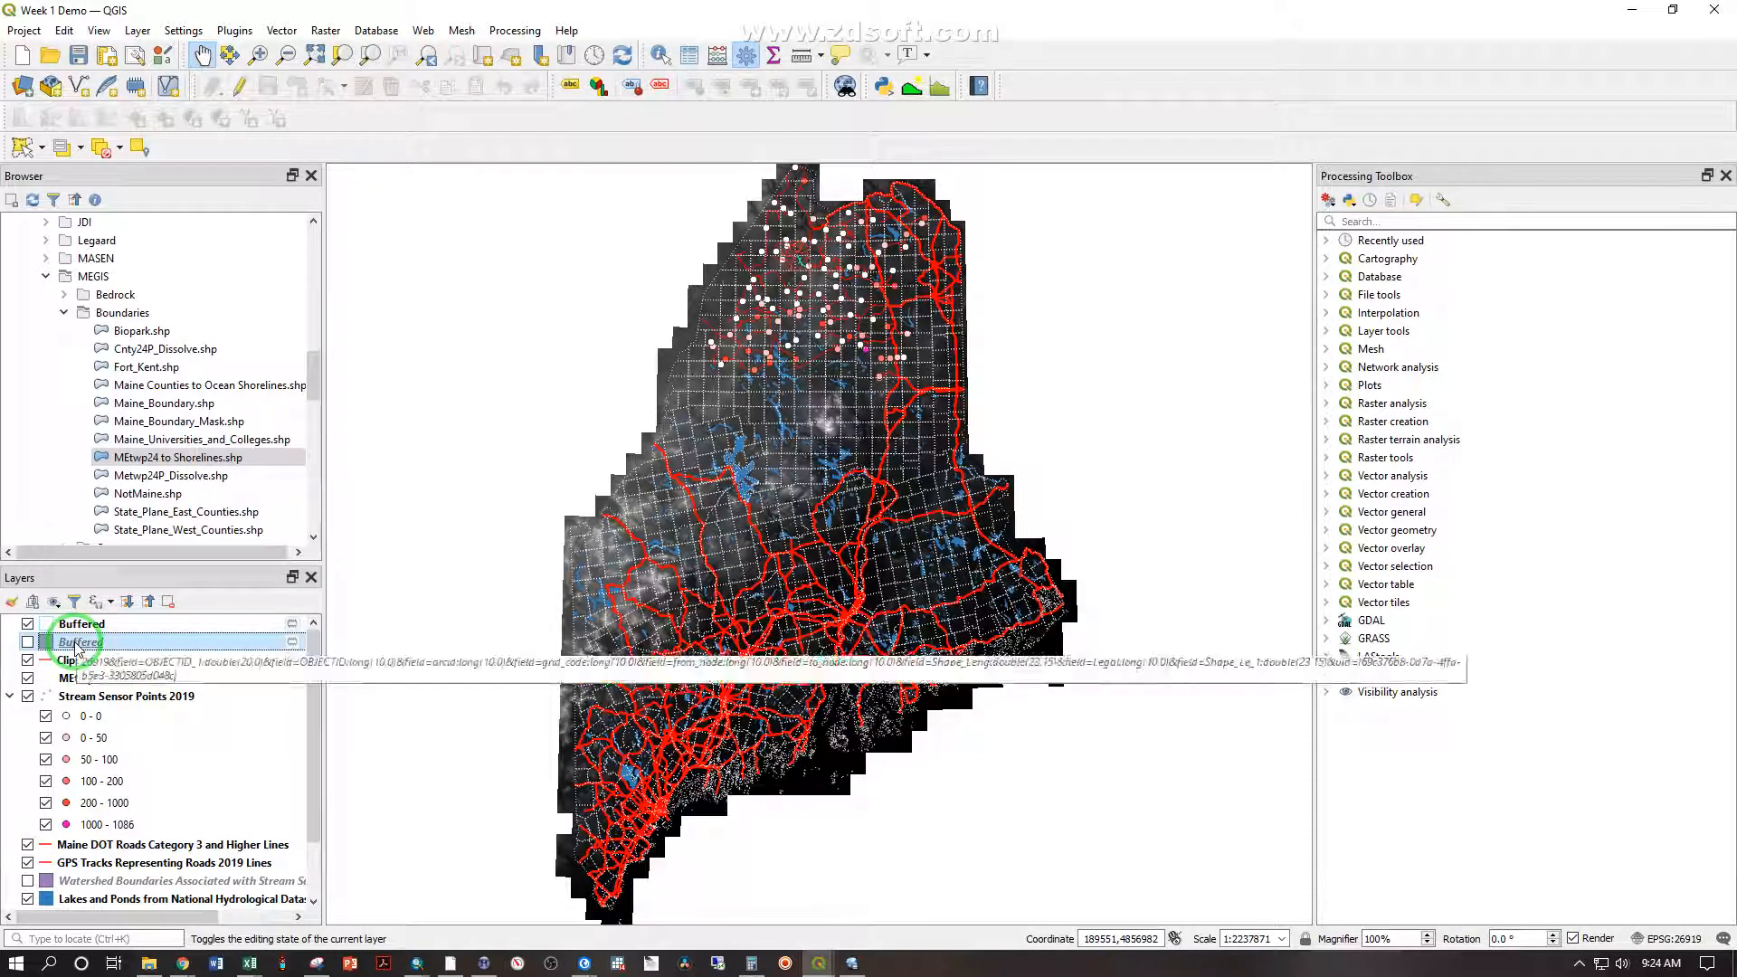
right_click(76, 645)
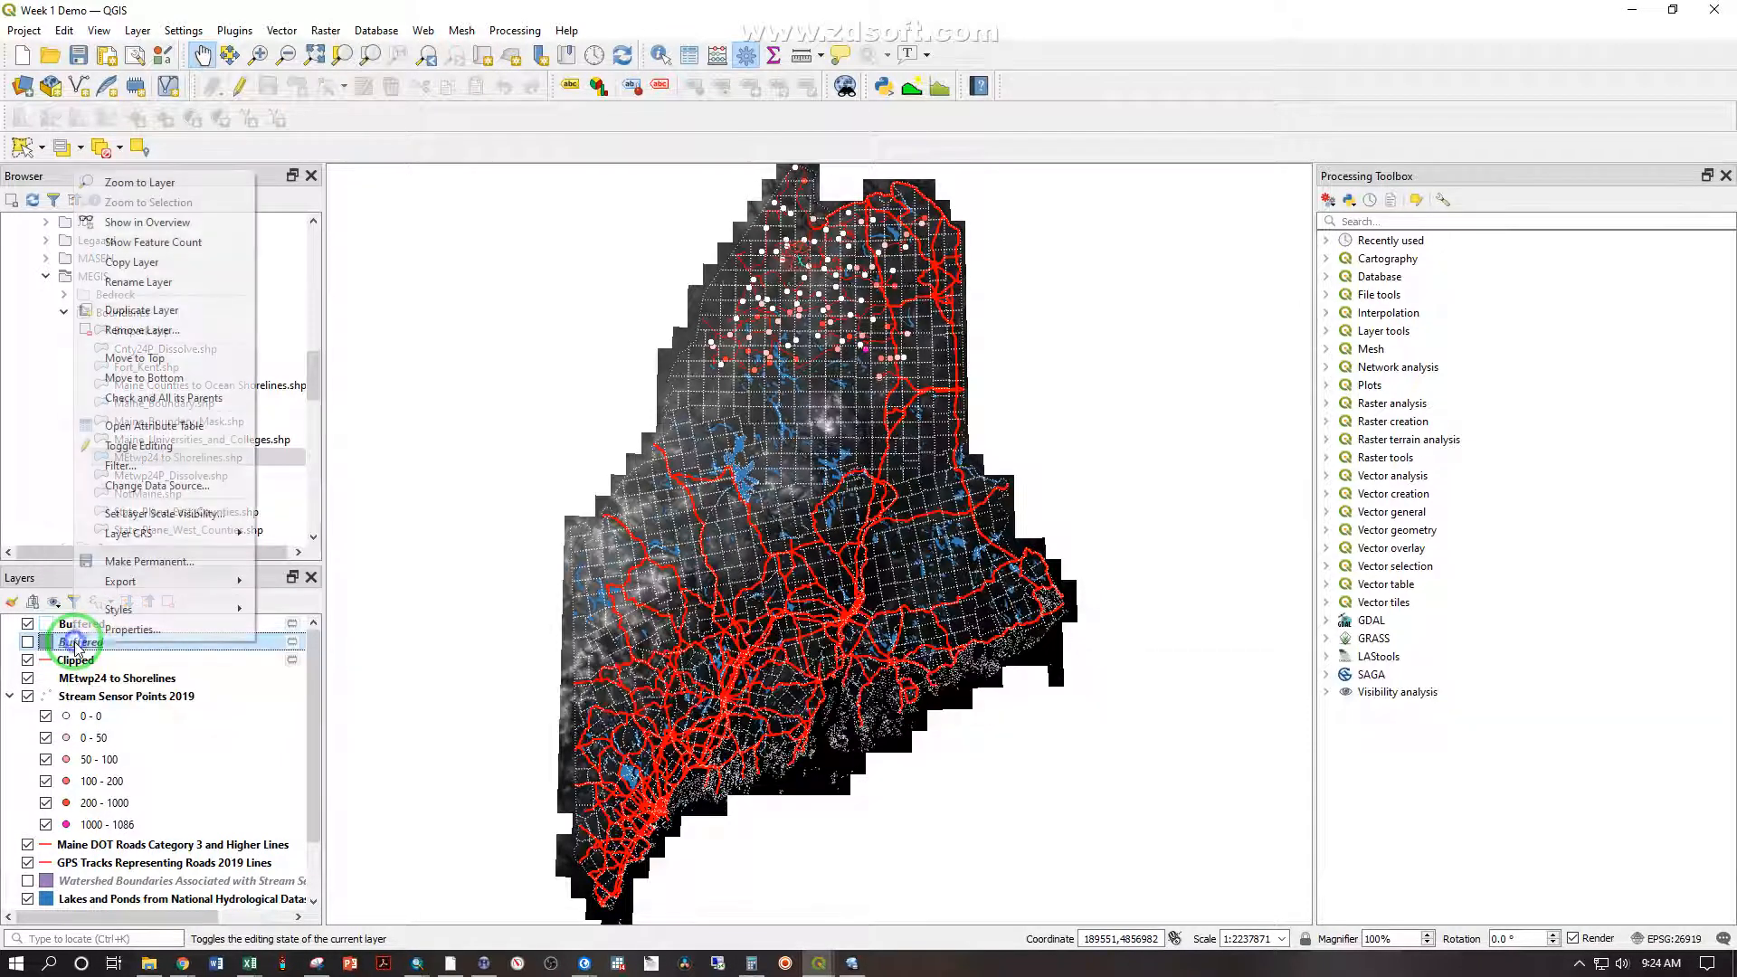
left_click(136, 329)
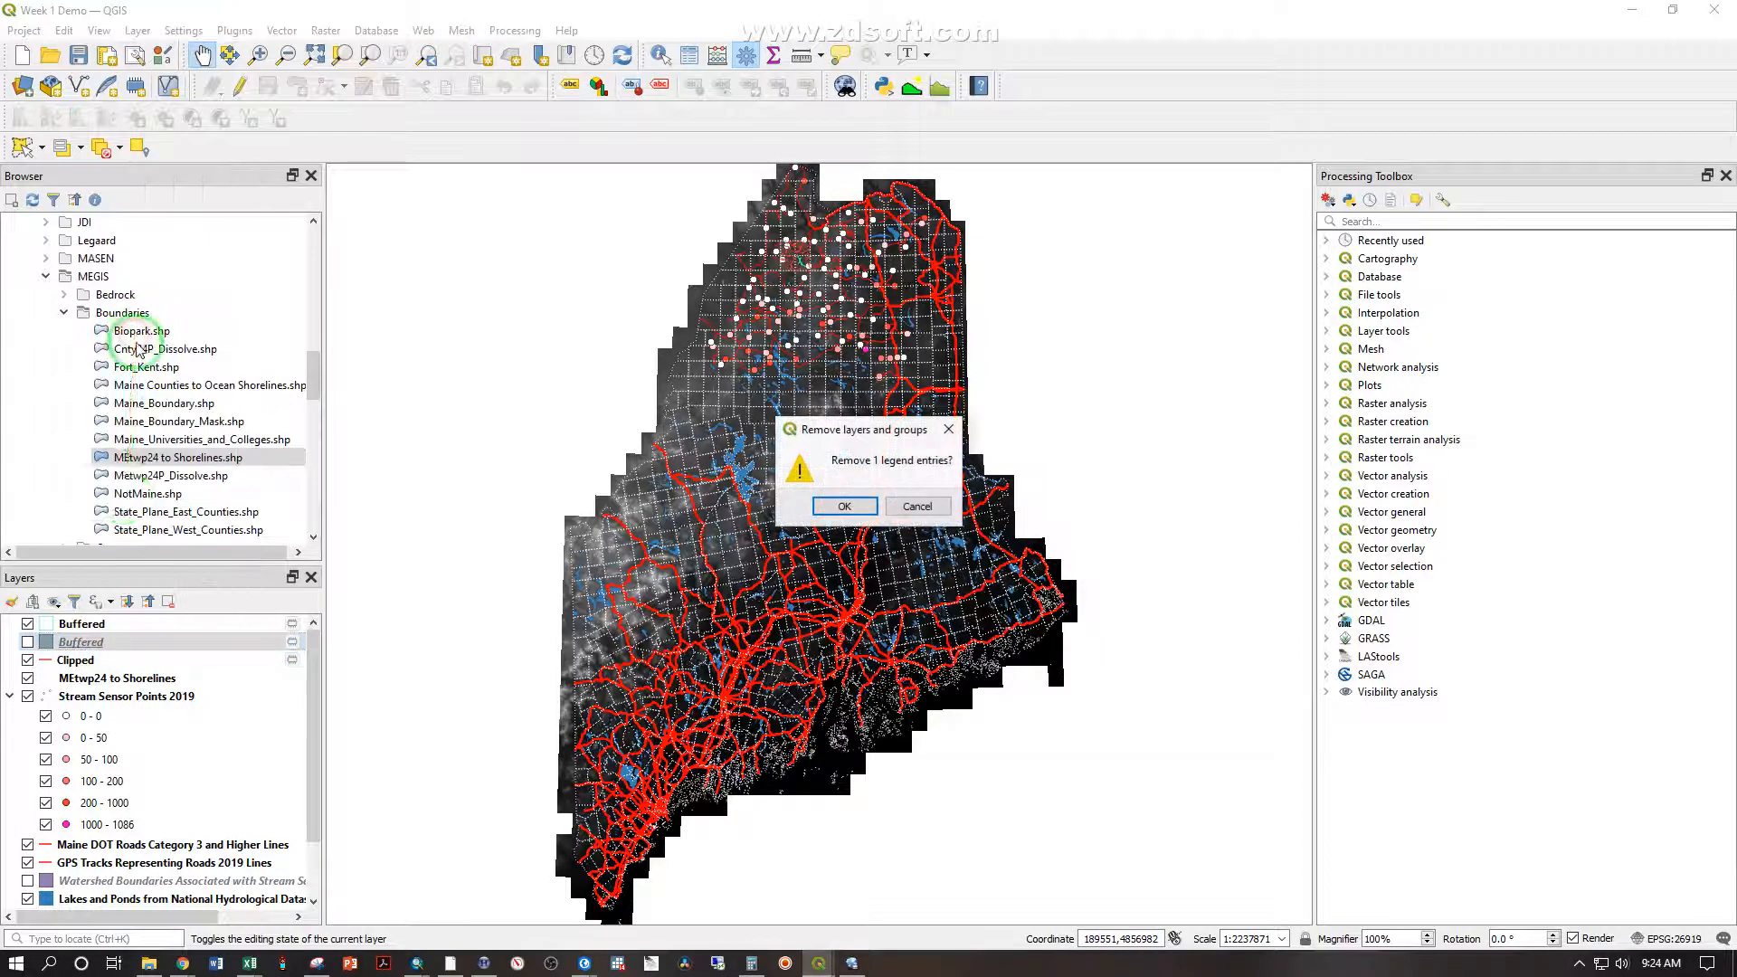
left_click(846, 507)
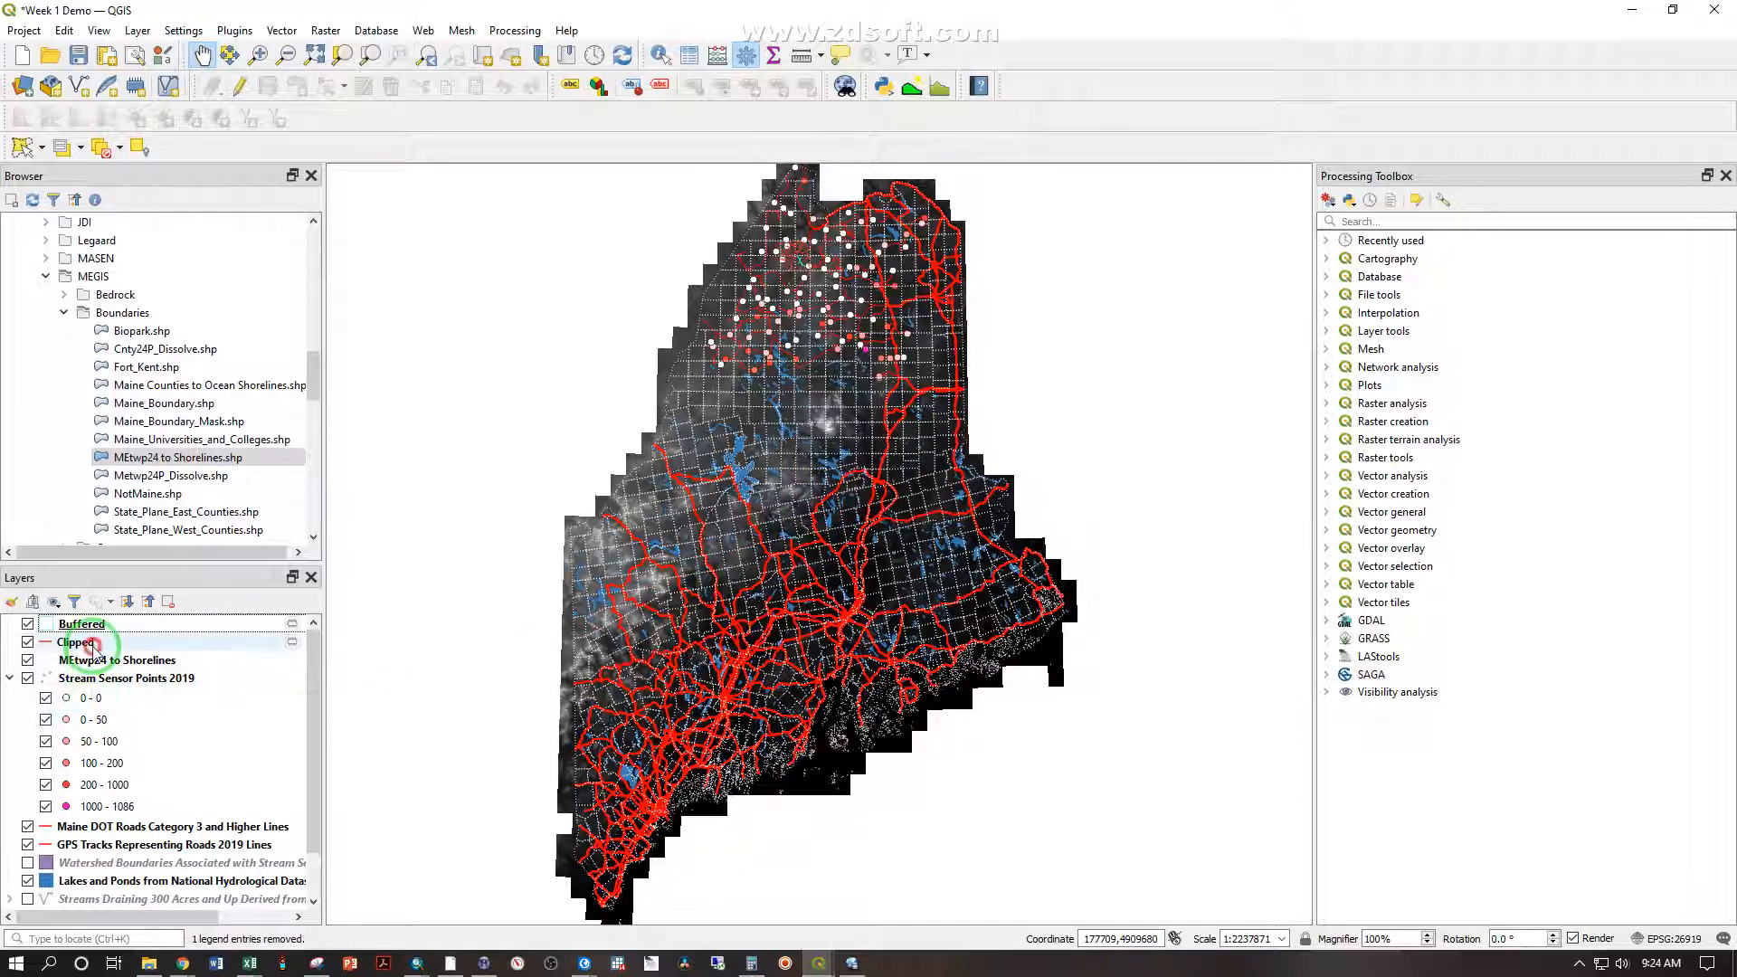
Step: Start exporting the temporary Clipped layer's features with ESRI Shapefile as the format
left_click(74, 643)
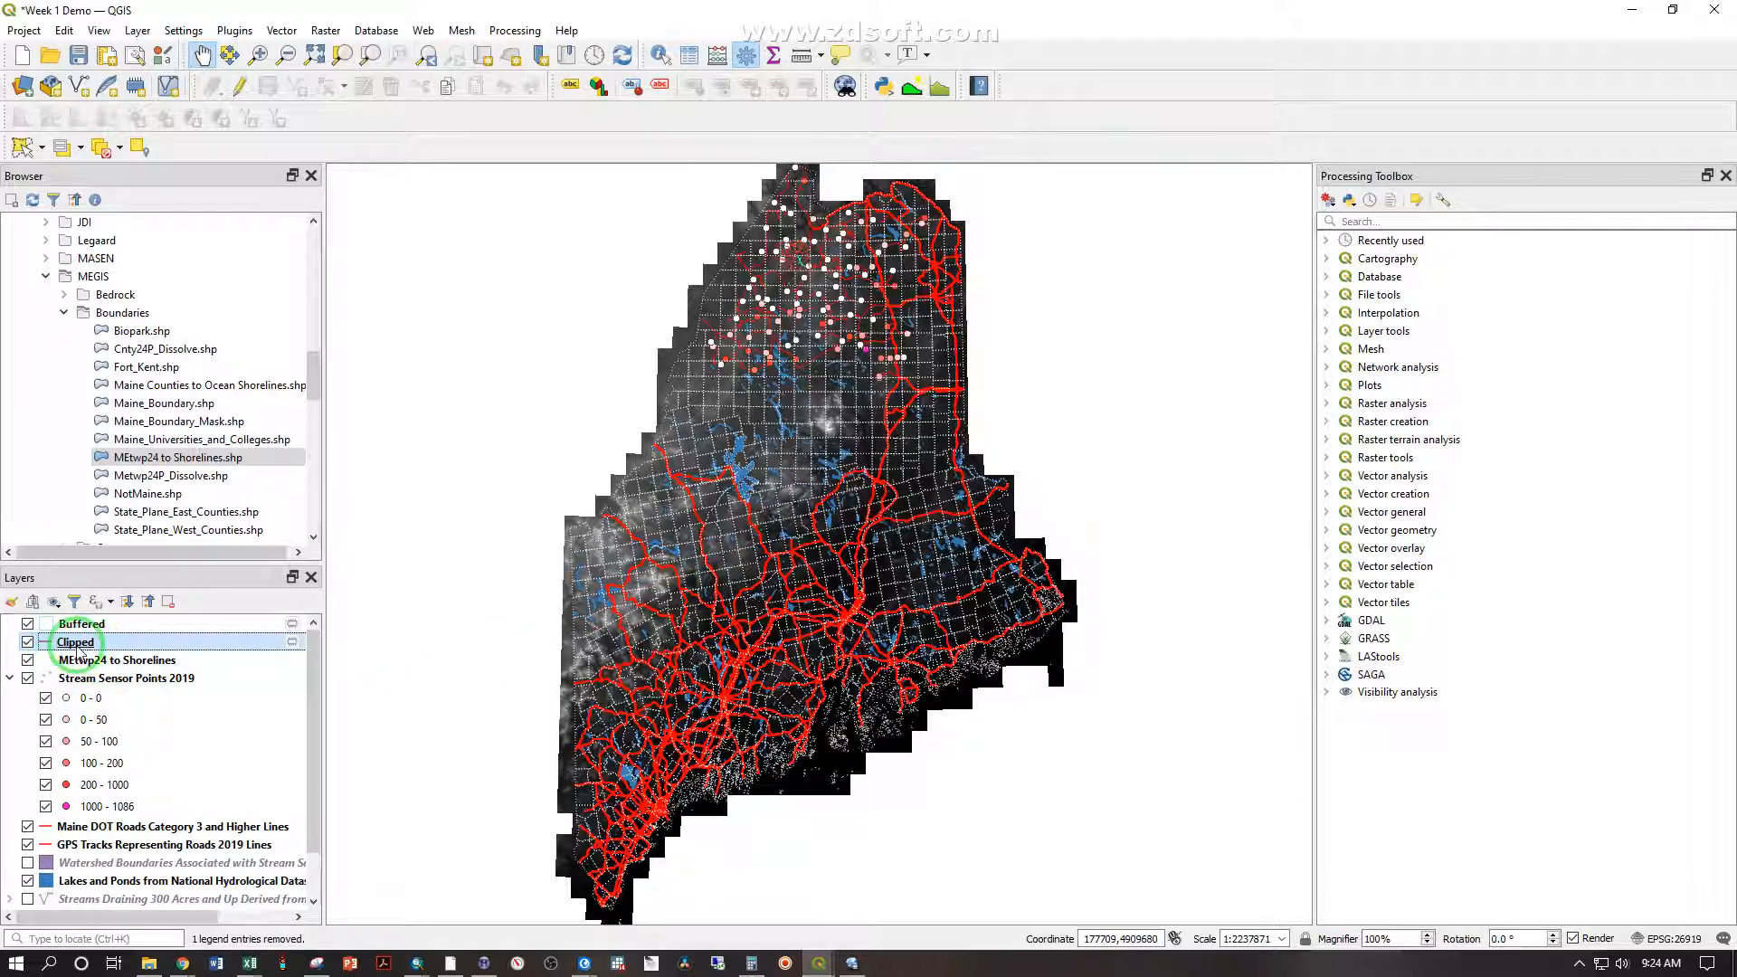
right_click(78, 648)
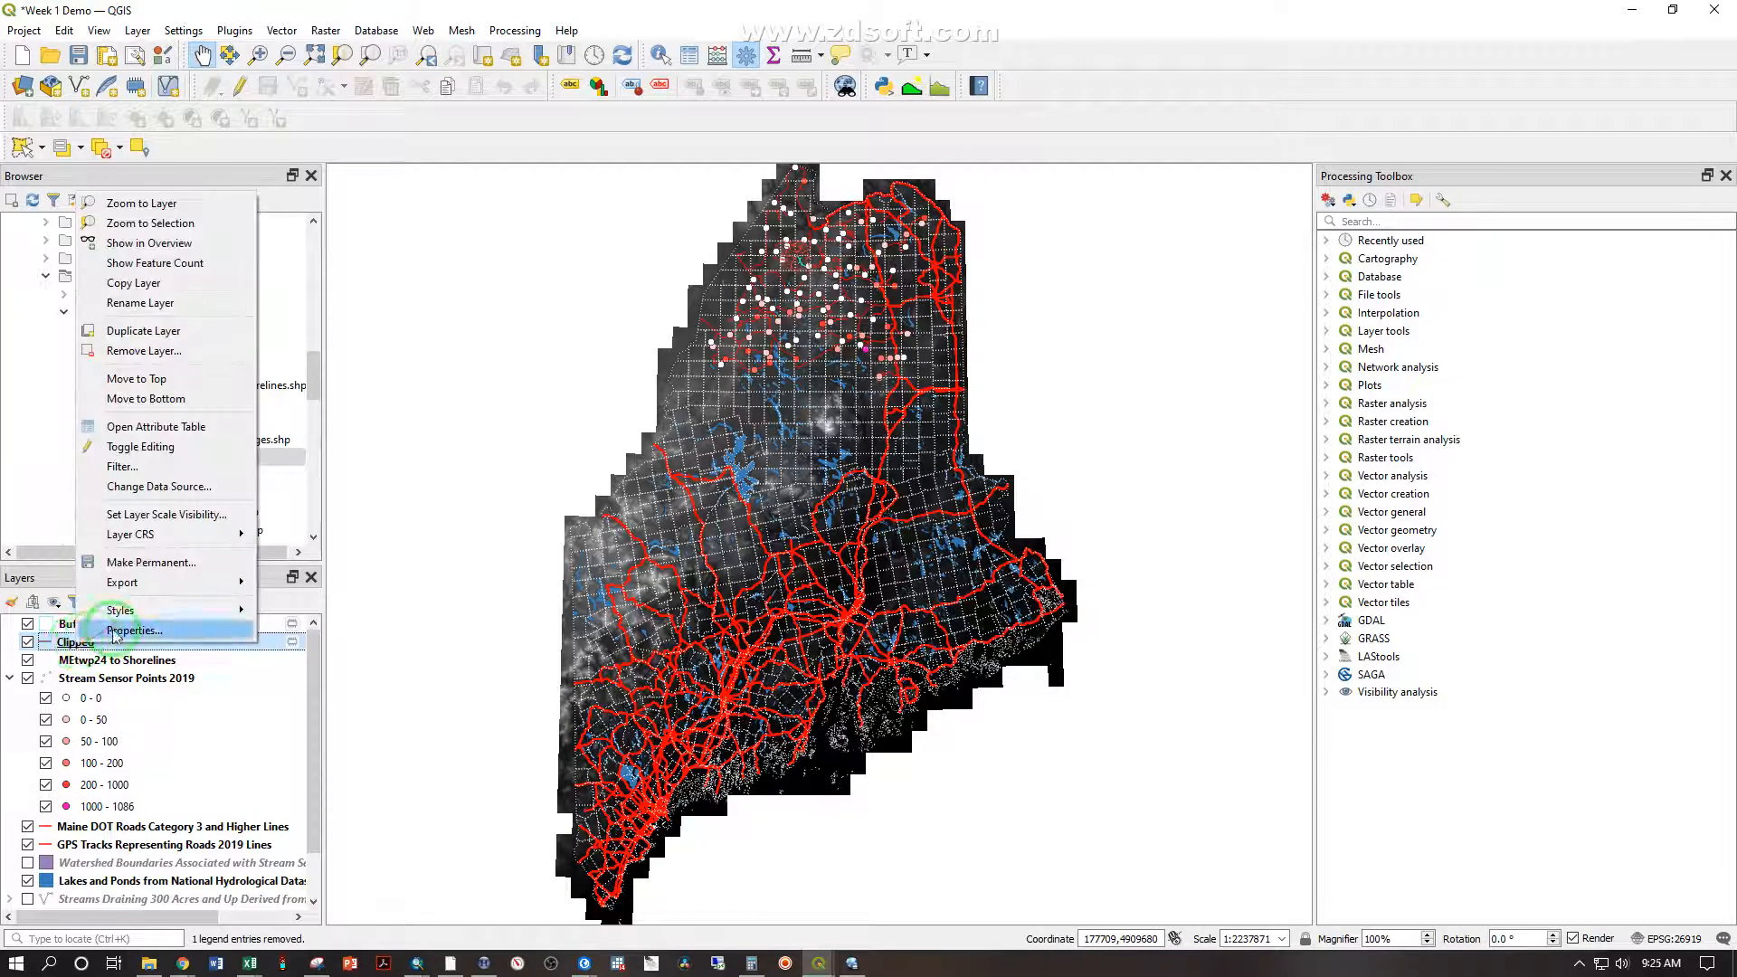
left_click(192, 585)
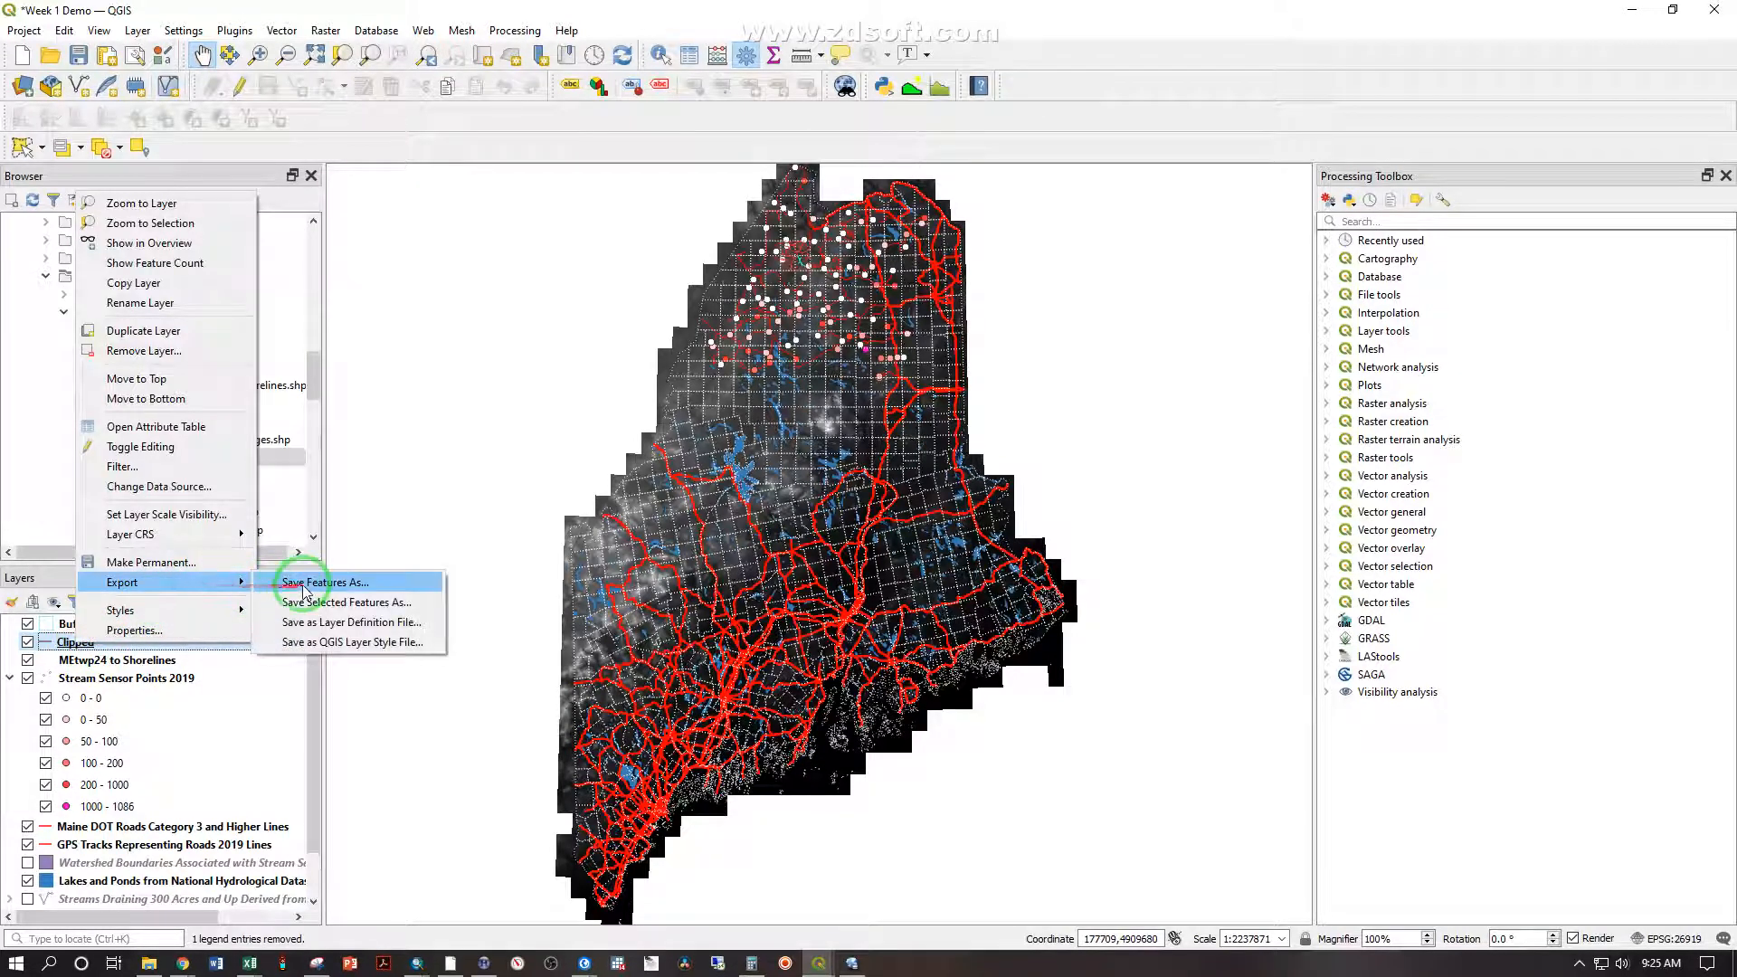
left_click(305, 583)
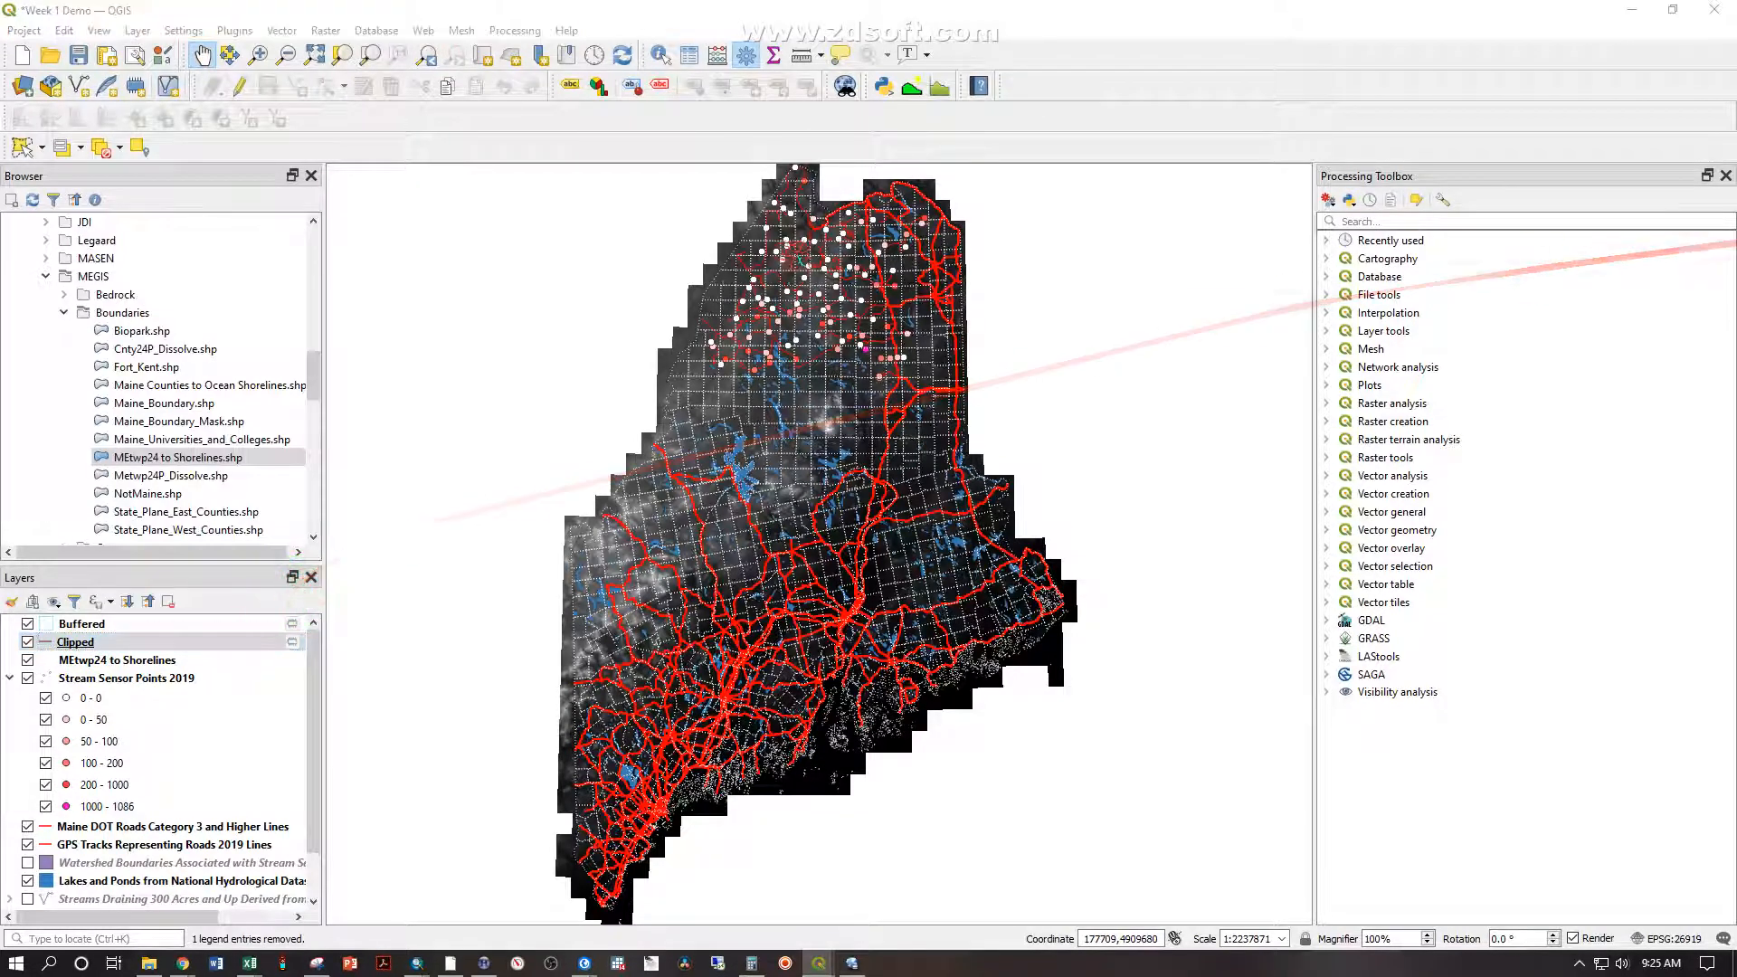
left_click_drag(1736, 155, 687, 110)
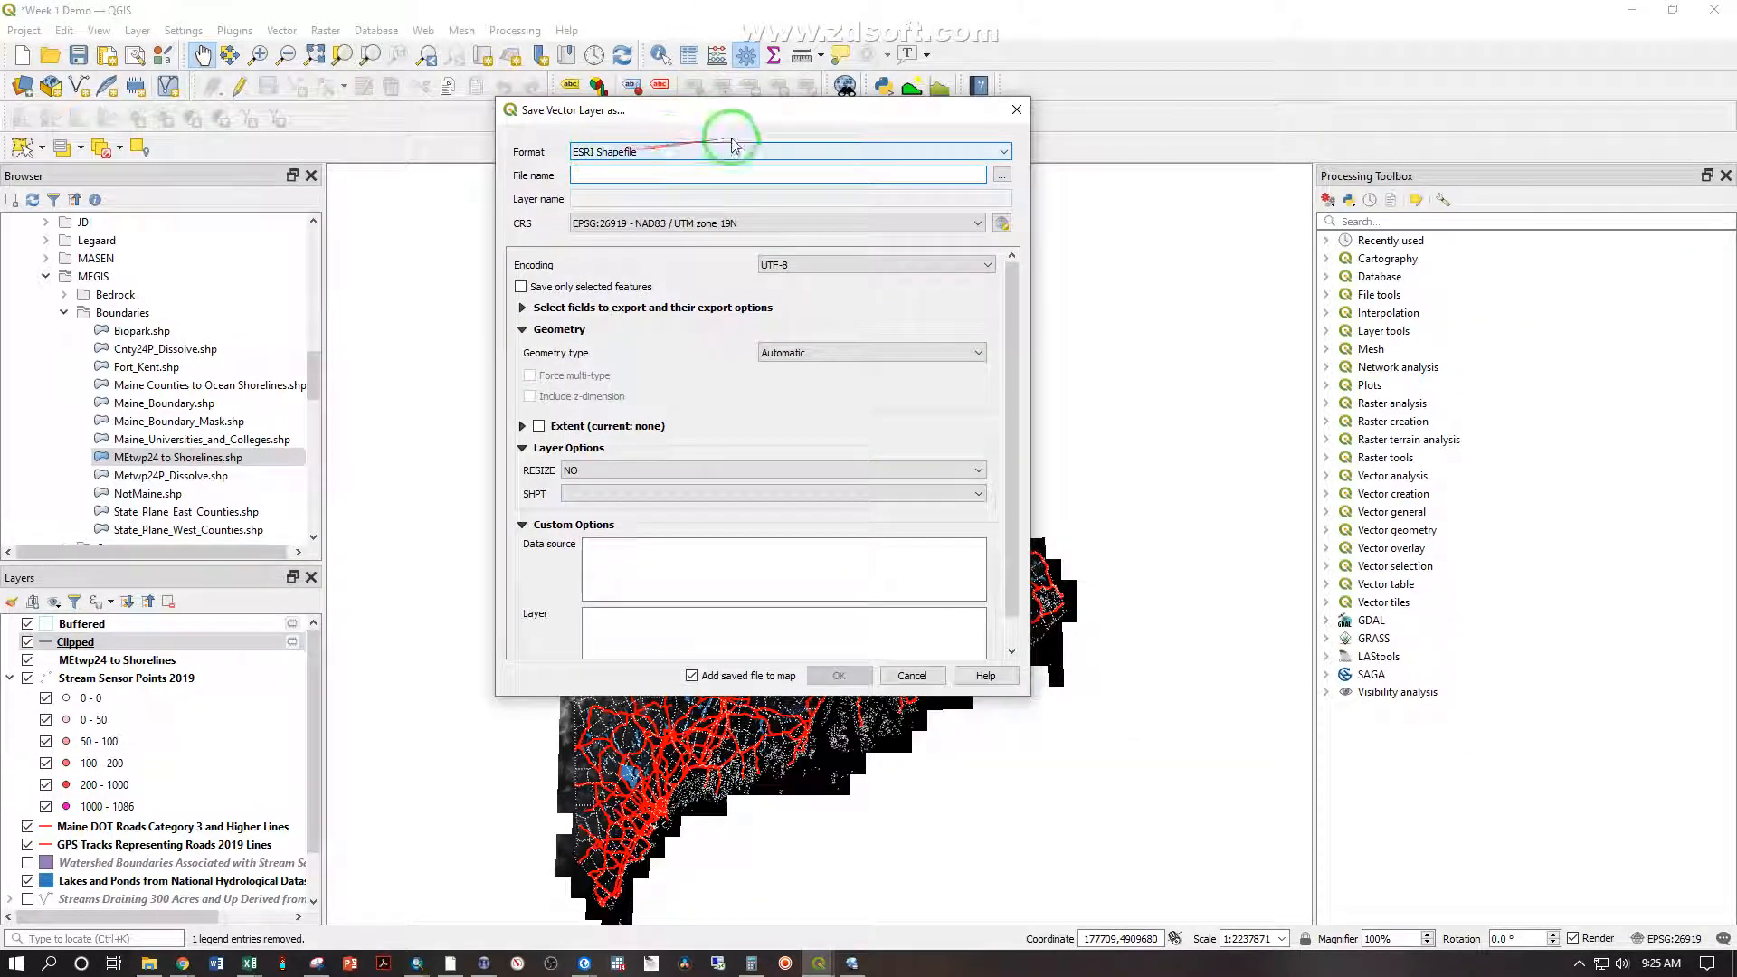
left_click(1005, 152)
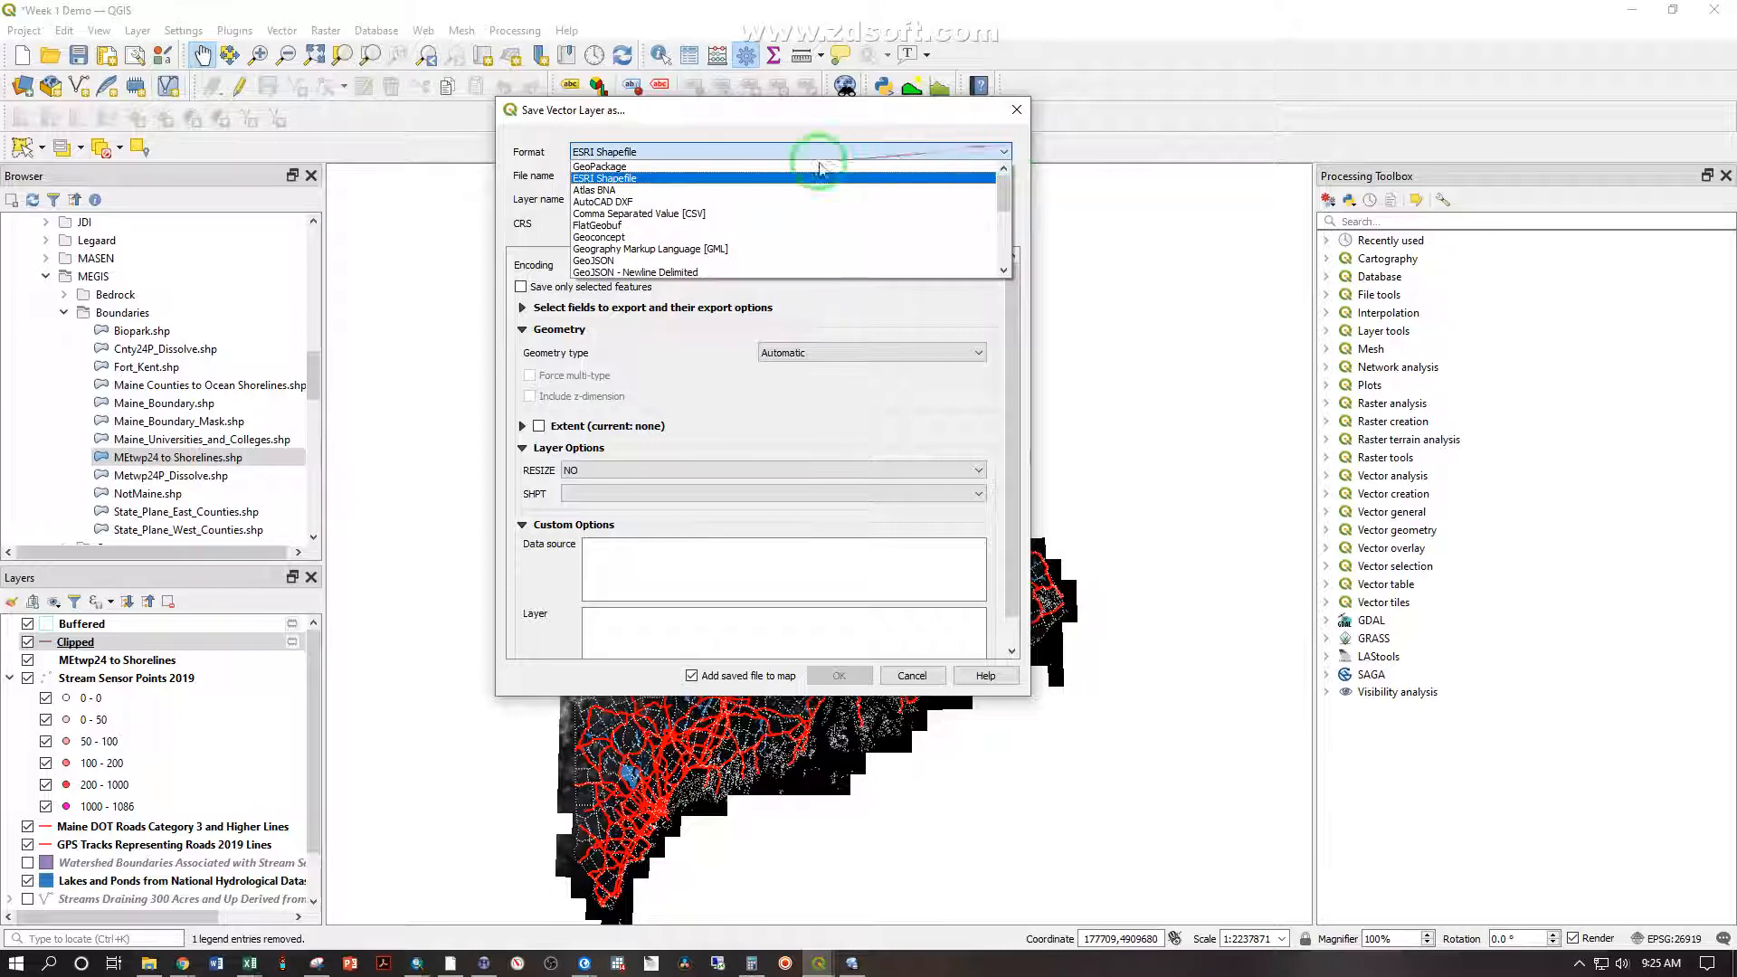
left_click(637, 182)
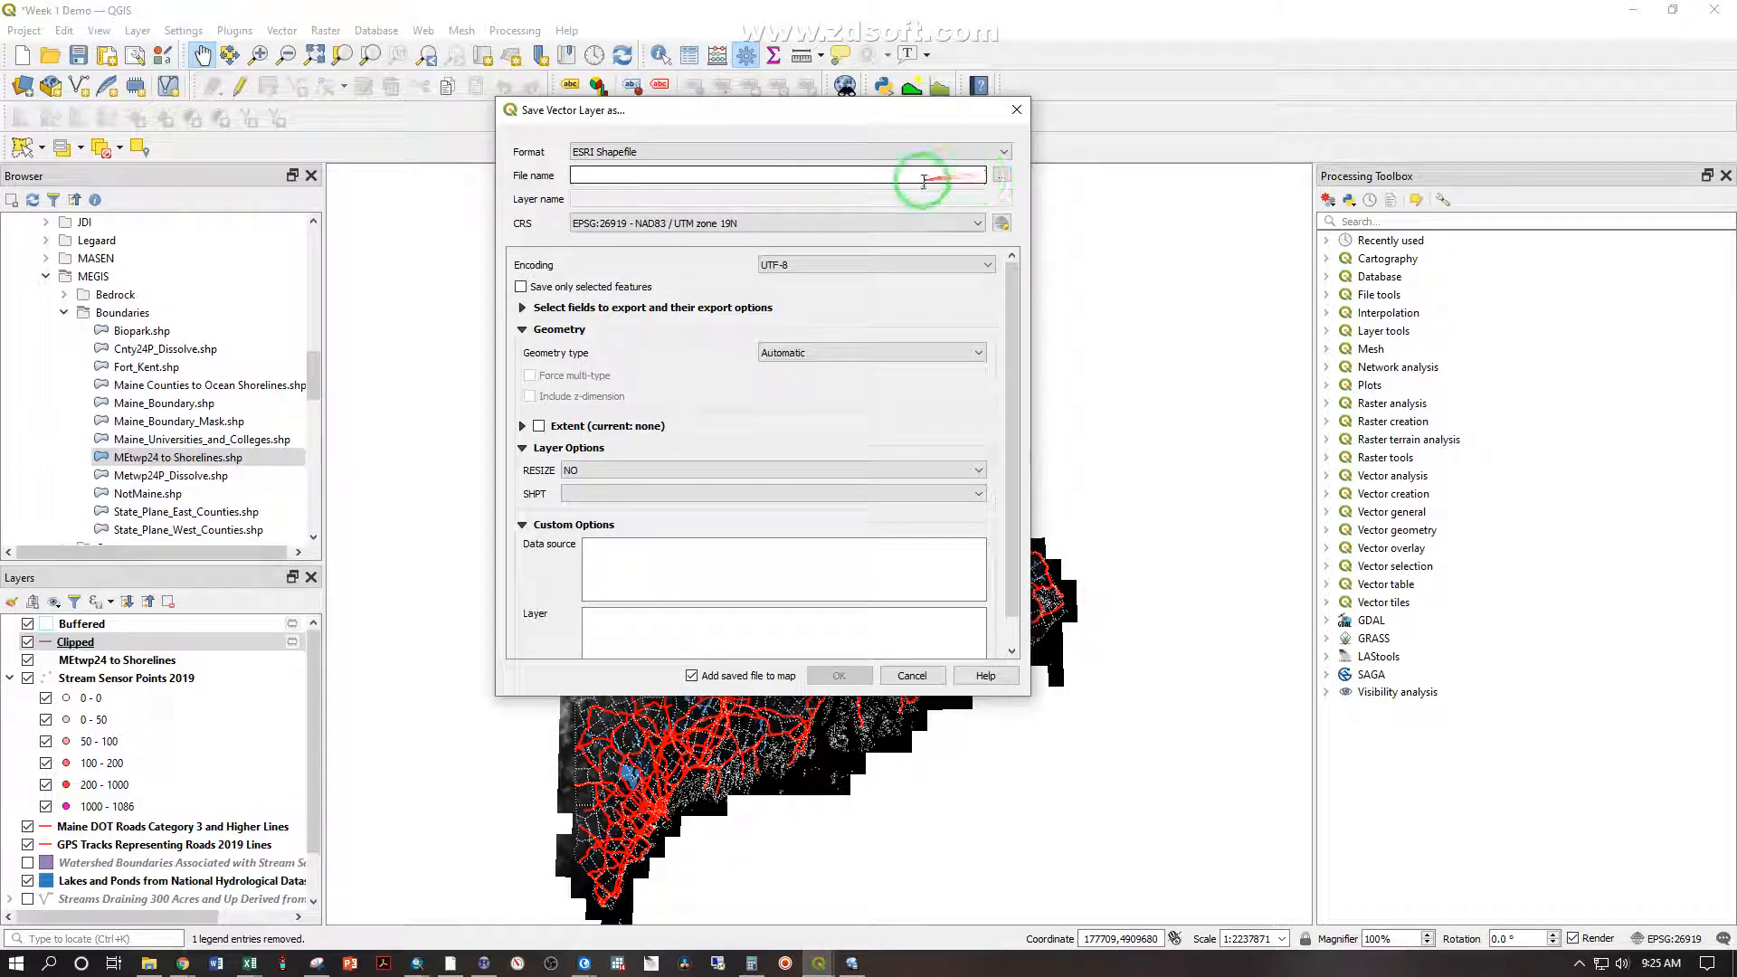
Step: Create a folder named Discard inside the Week 1 folder and open it as the save location
left_click(1001, 174)
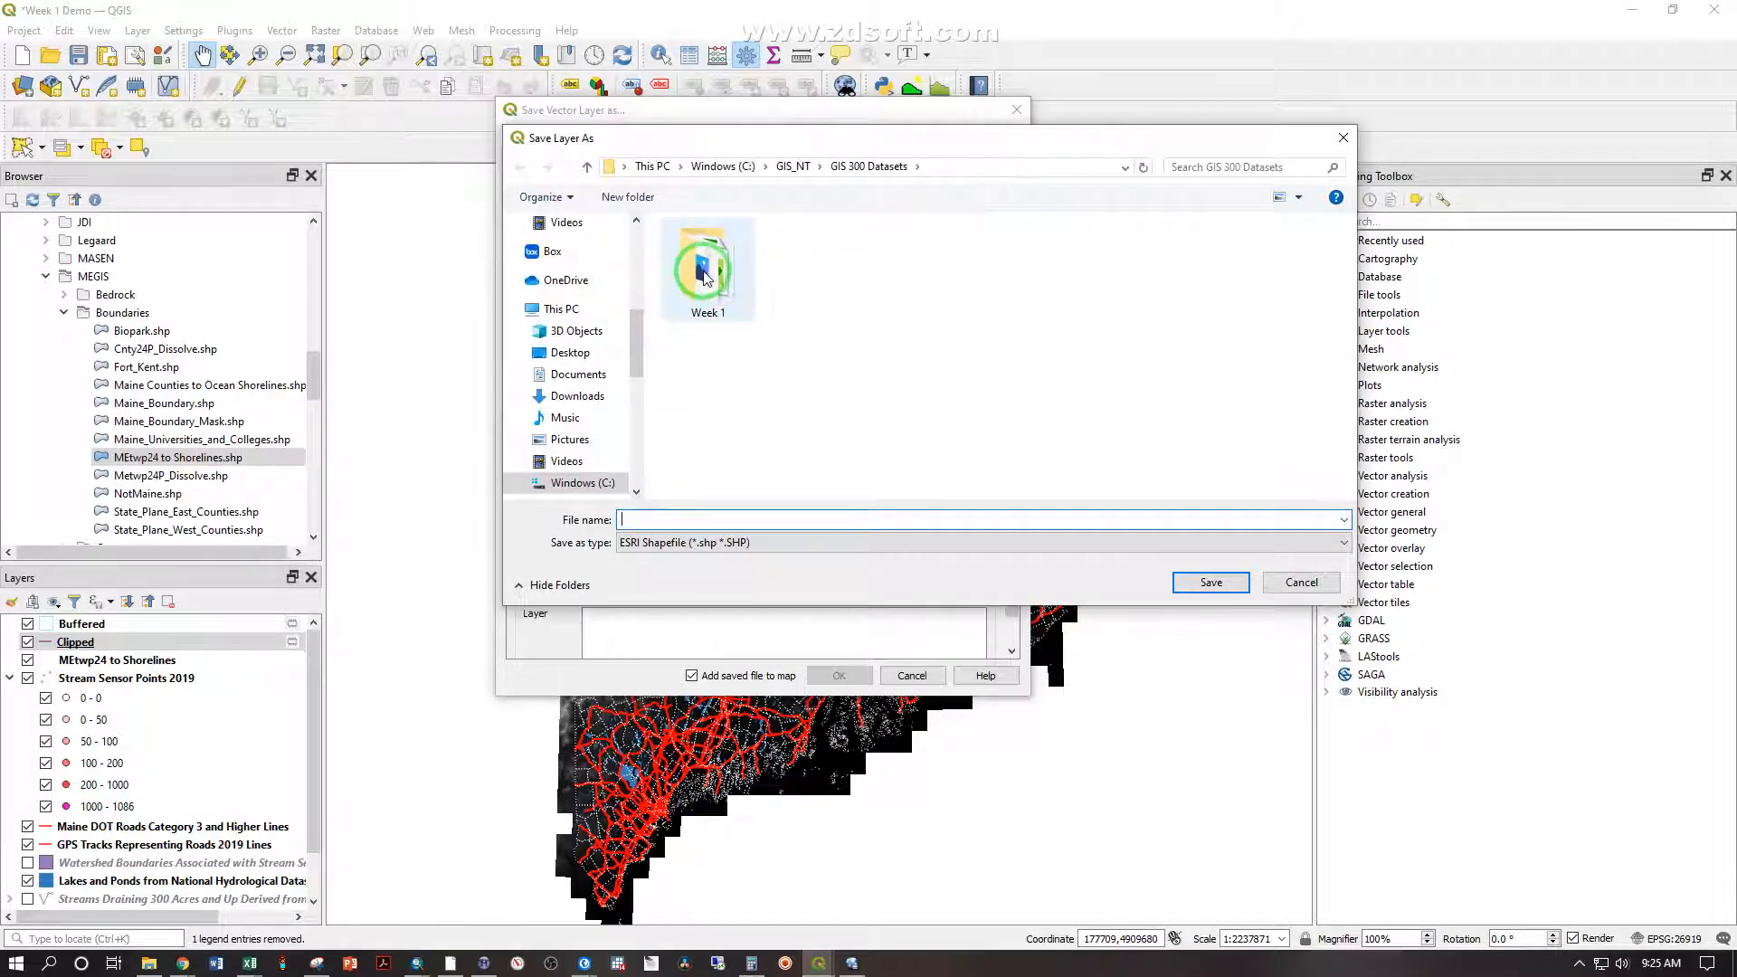
double_click(704, 275)
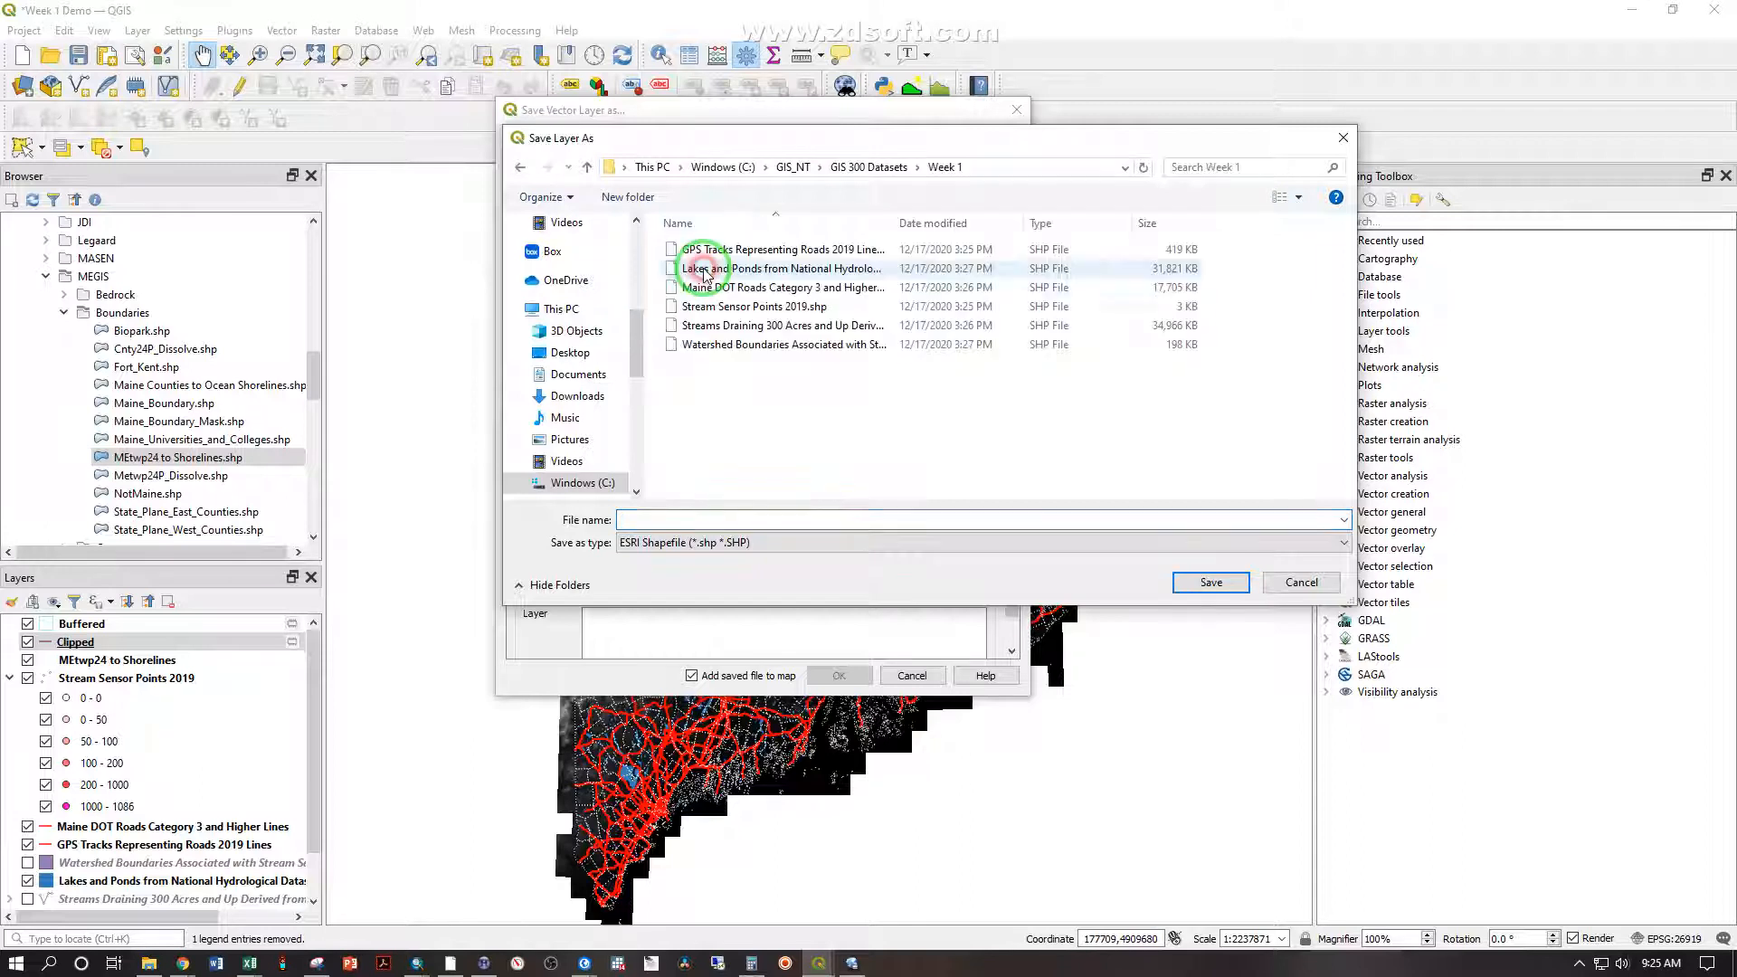
left_click(653, 204)
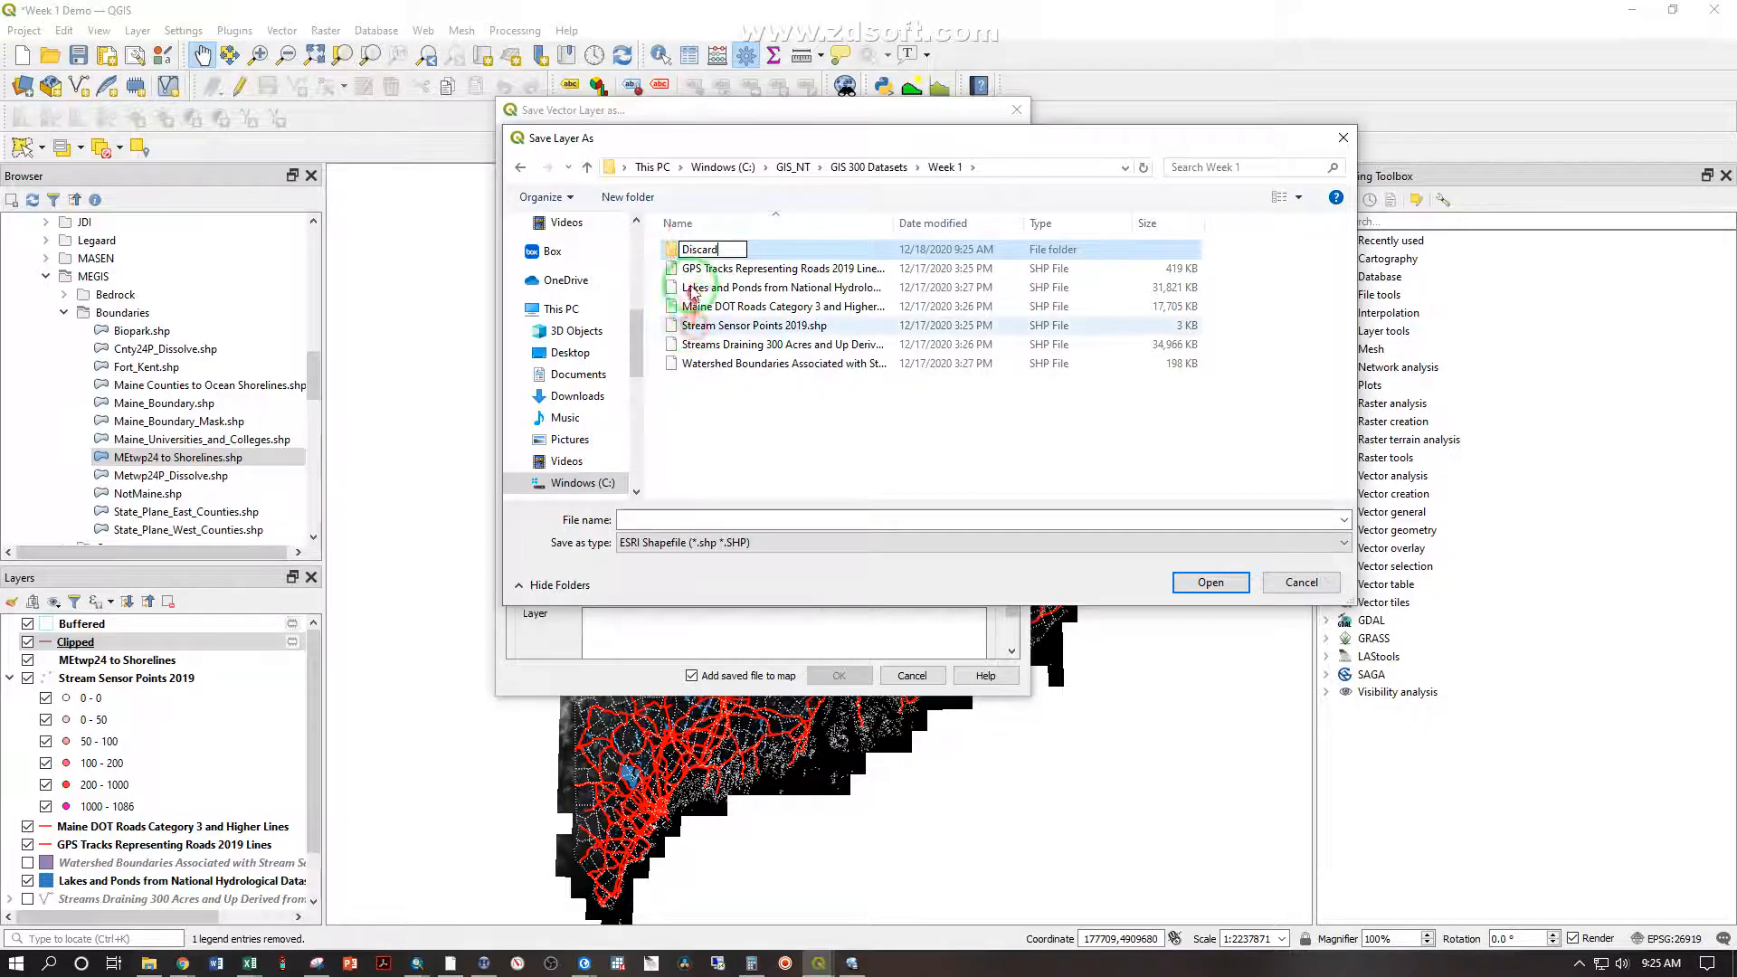
left_click(696, 324)
double_click(734, 249)
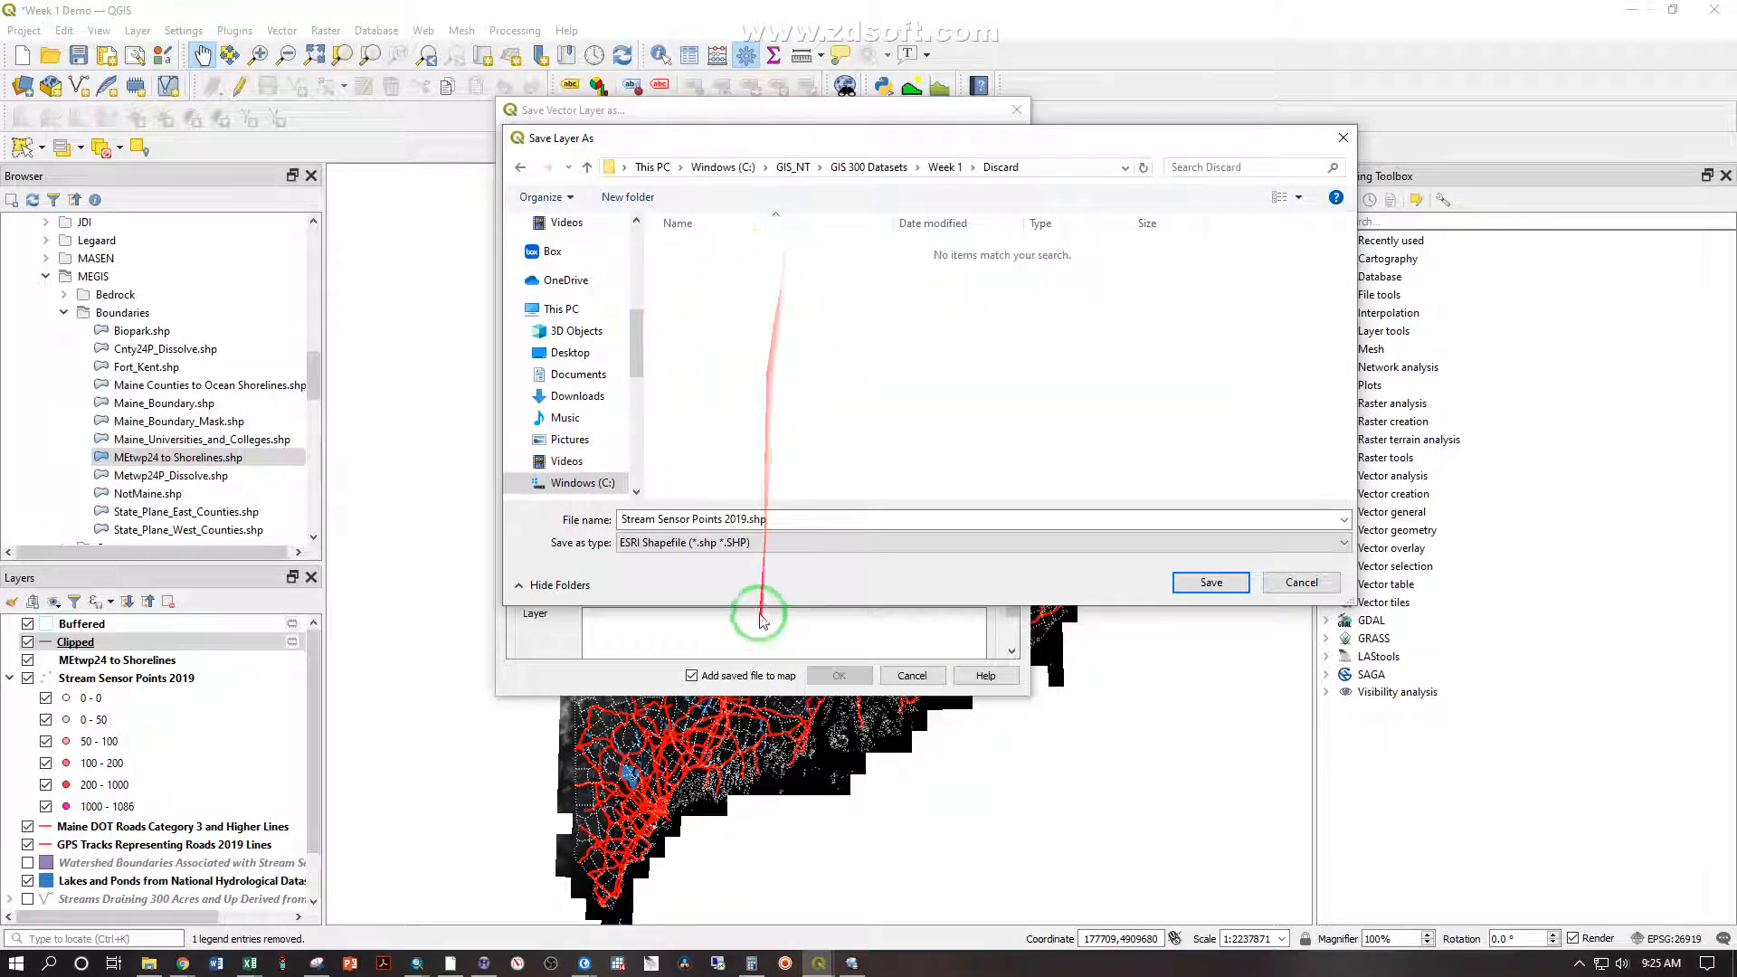
Step: Name the shapefile Clipped Streams Four Townships, review the export options and export the layer to the map
left_click(756, 518)
left_click_drag(767, 519, 540, 513)
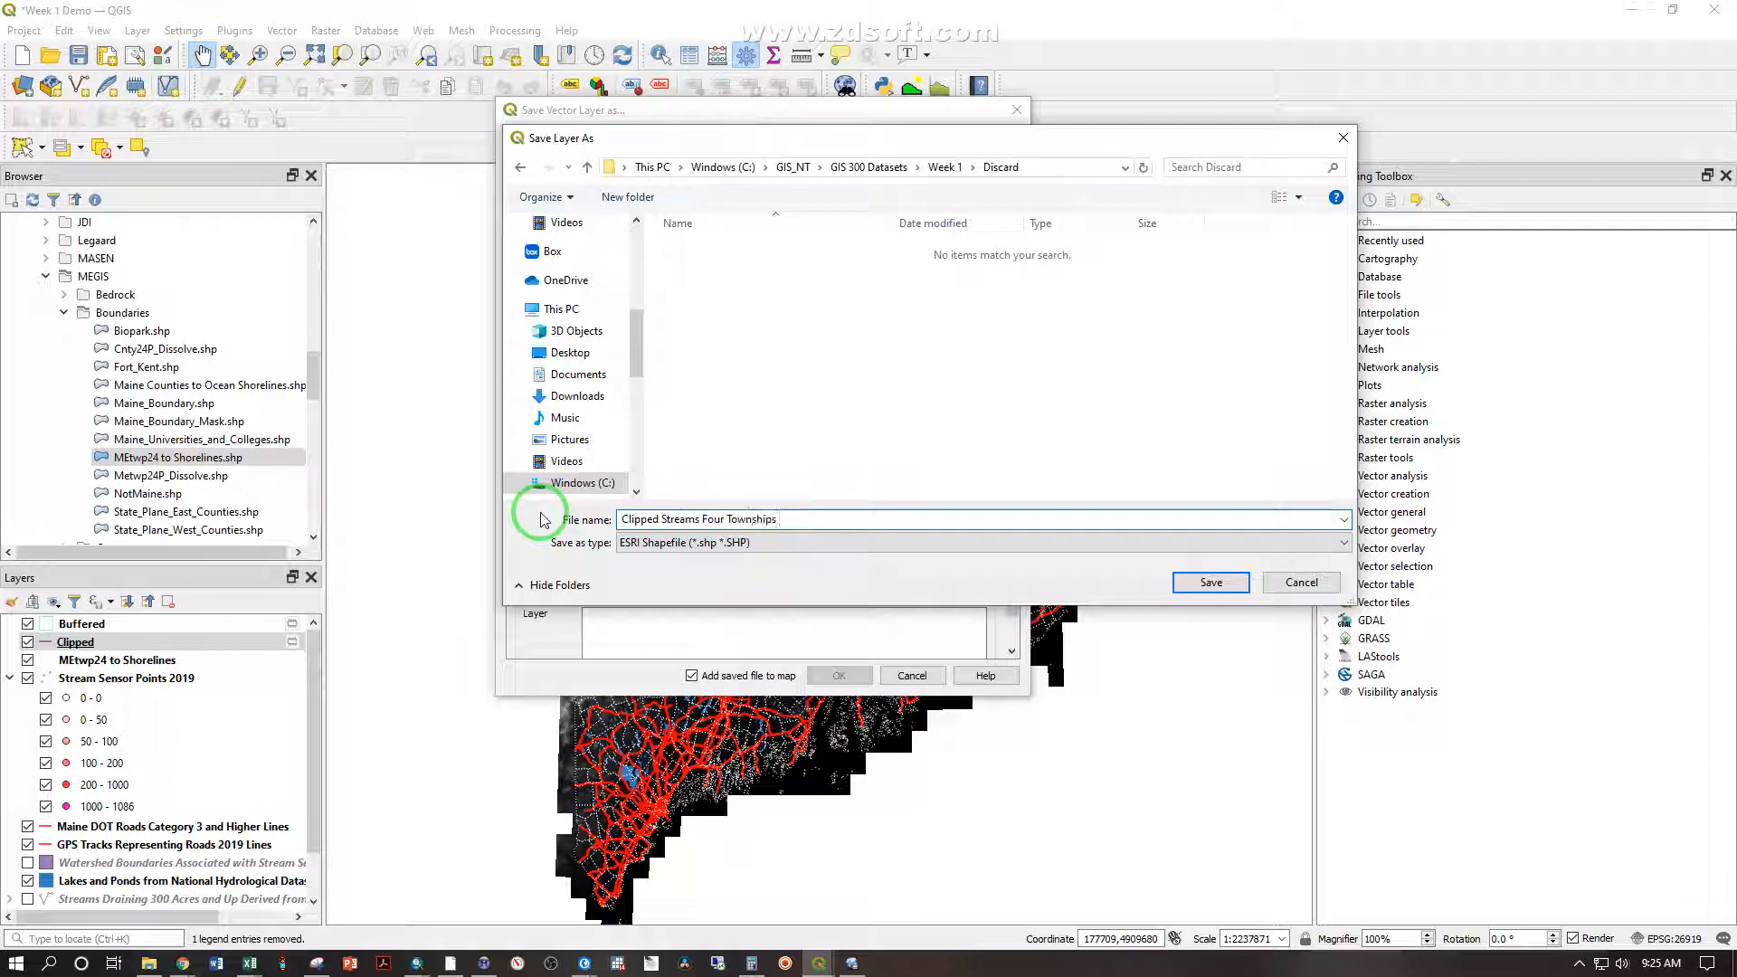
key("Return")
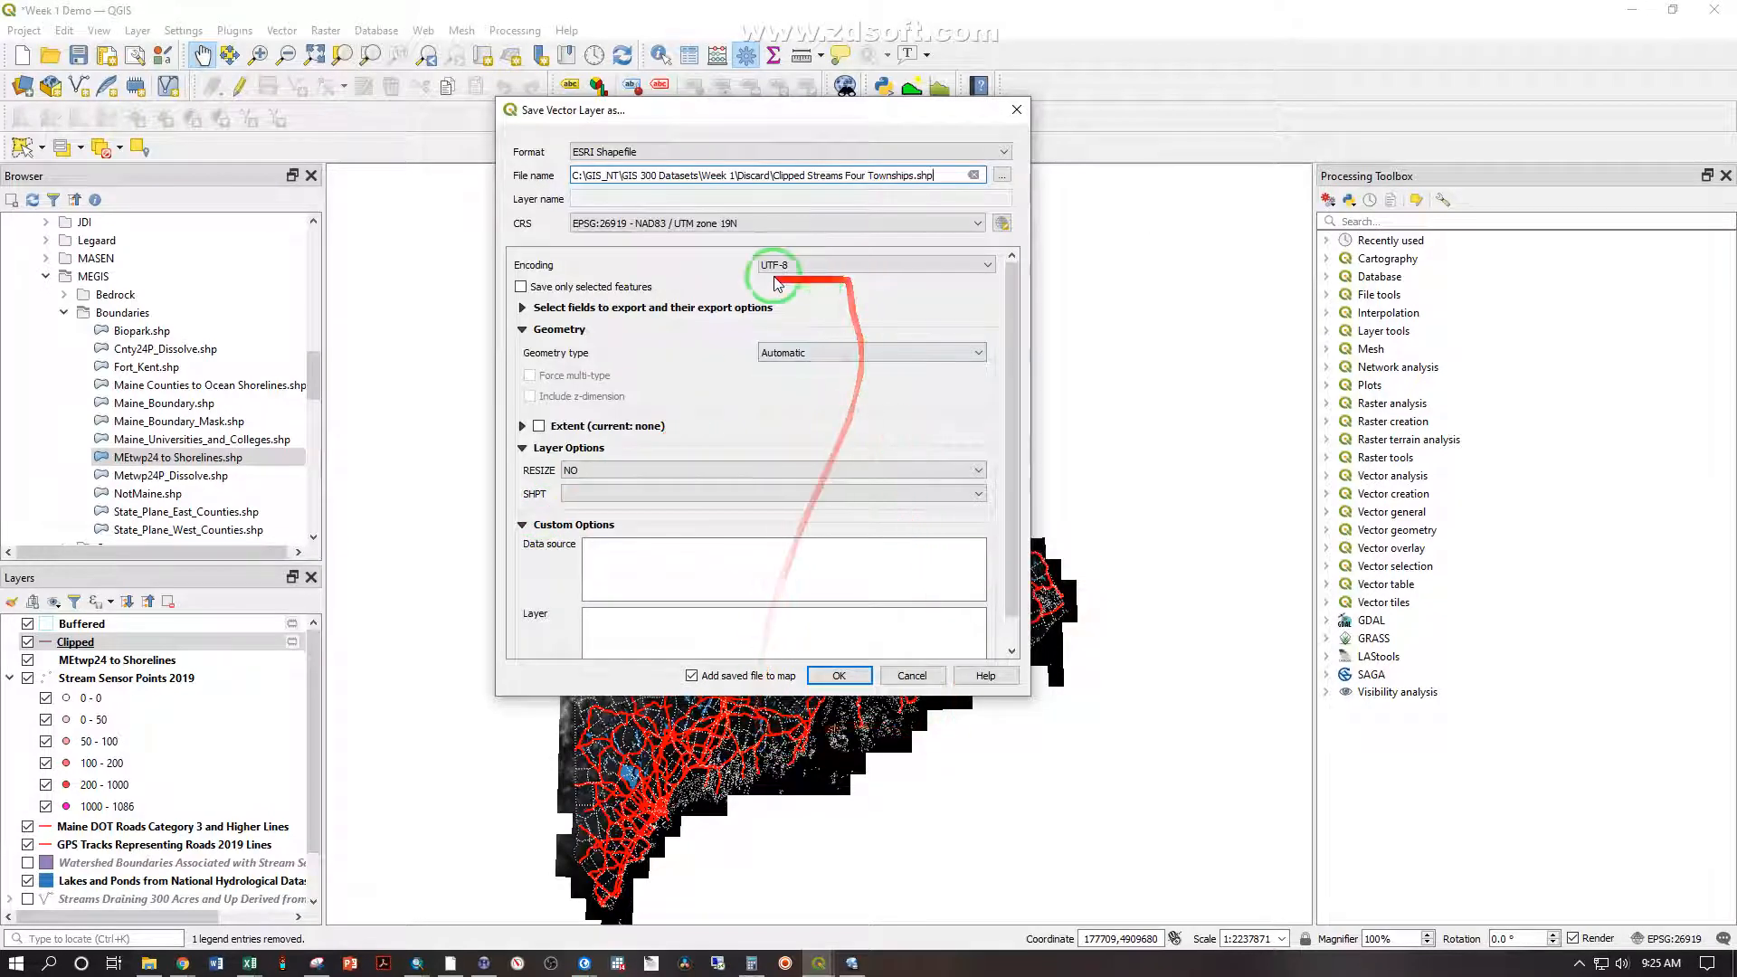
left_click_drag(1016, 279, 1016, 357)
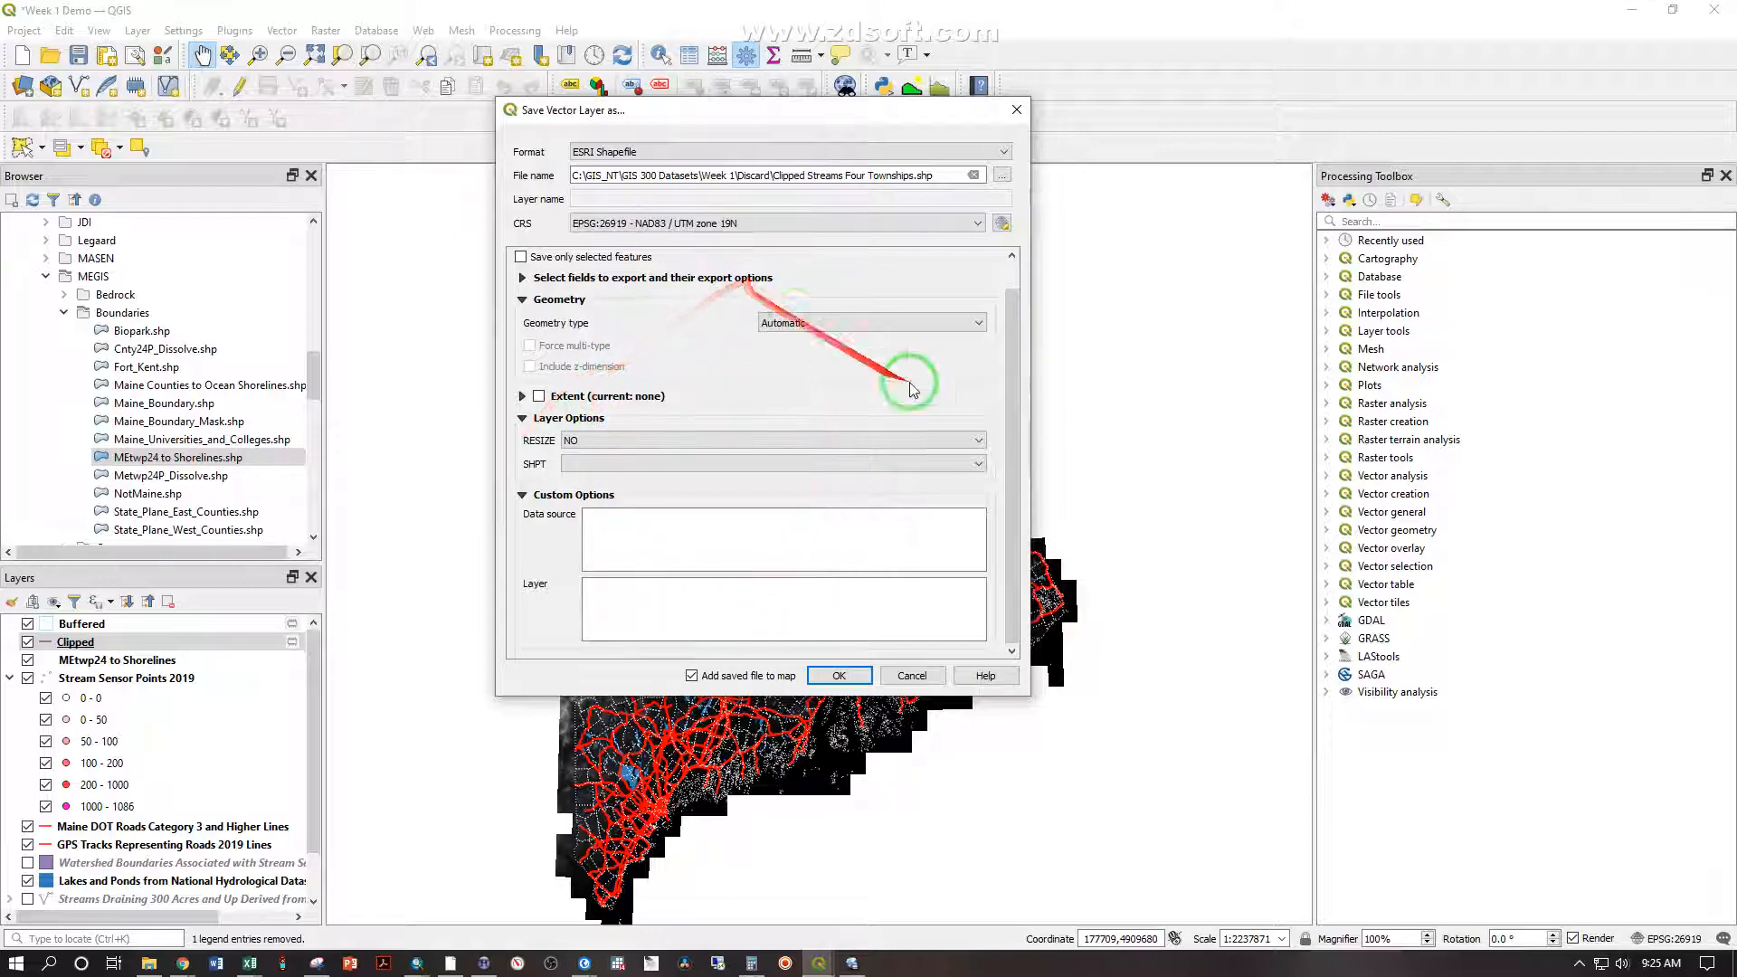
left_click_drag(1011, 416, 1018, 330)
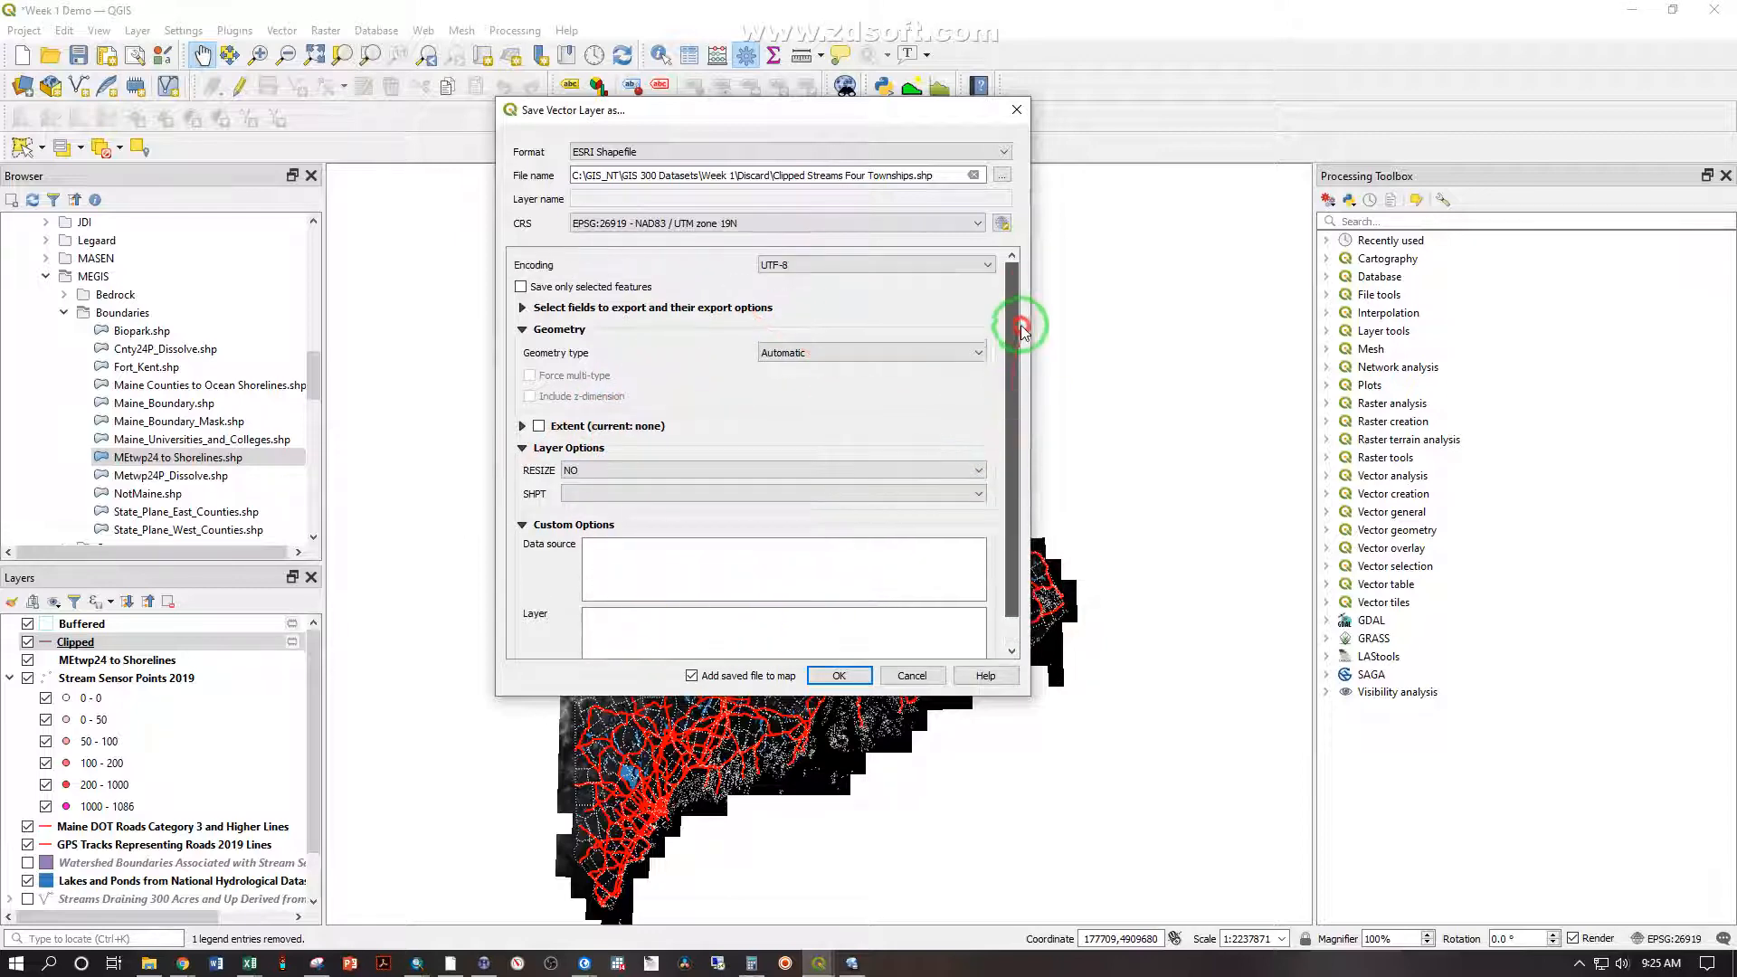
left_click(834, 675)
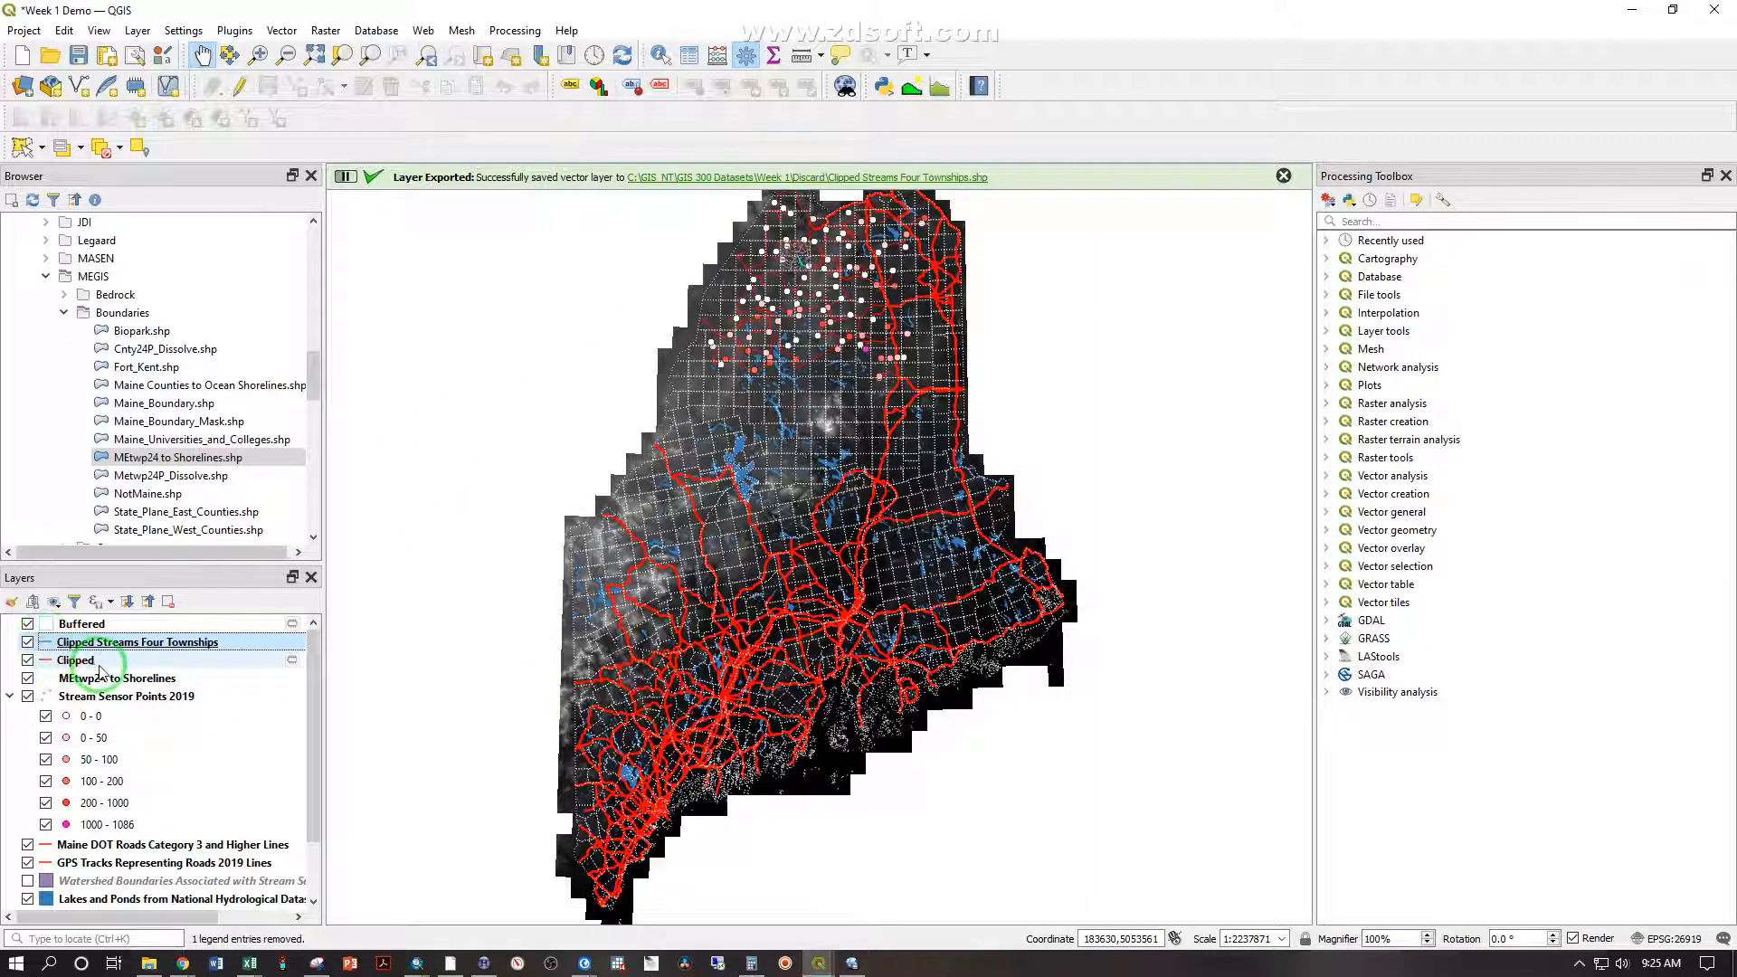
Step: Style the Clipped Streams Four Townships layer with a thicker golden-yellow line
right_click(81, 646)
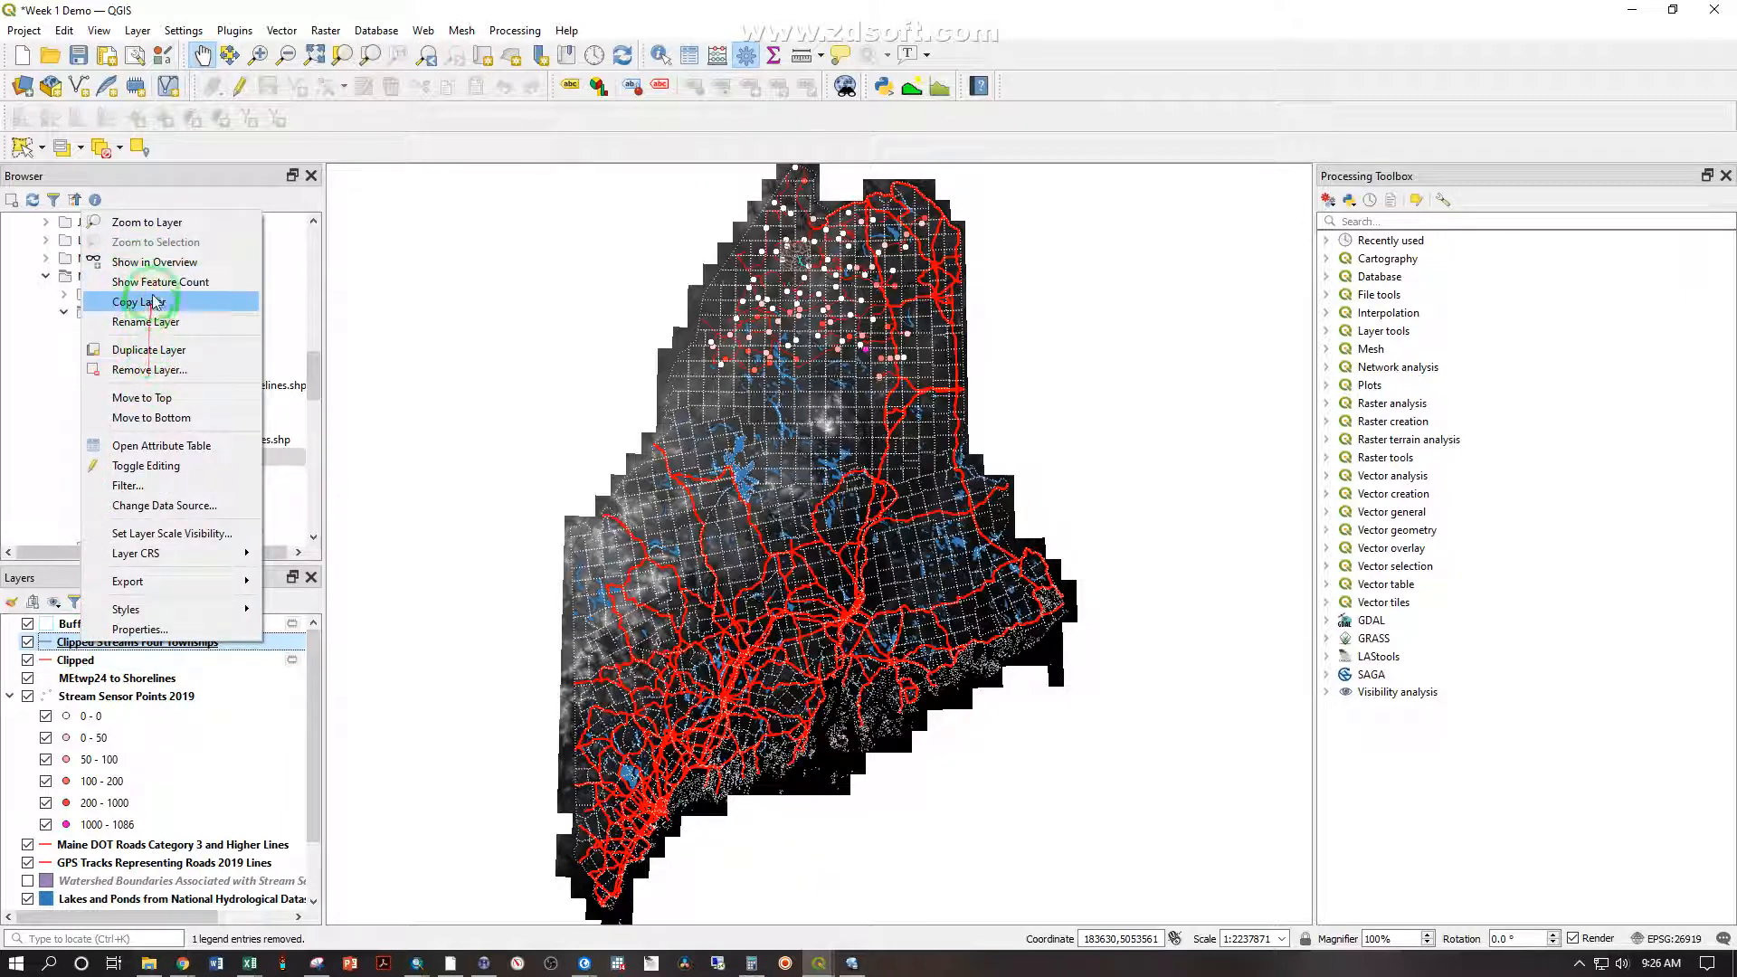
left_click(145, 222)
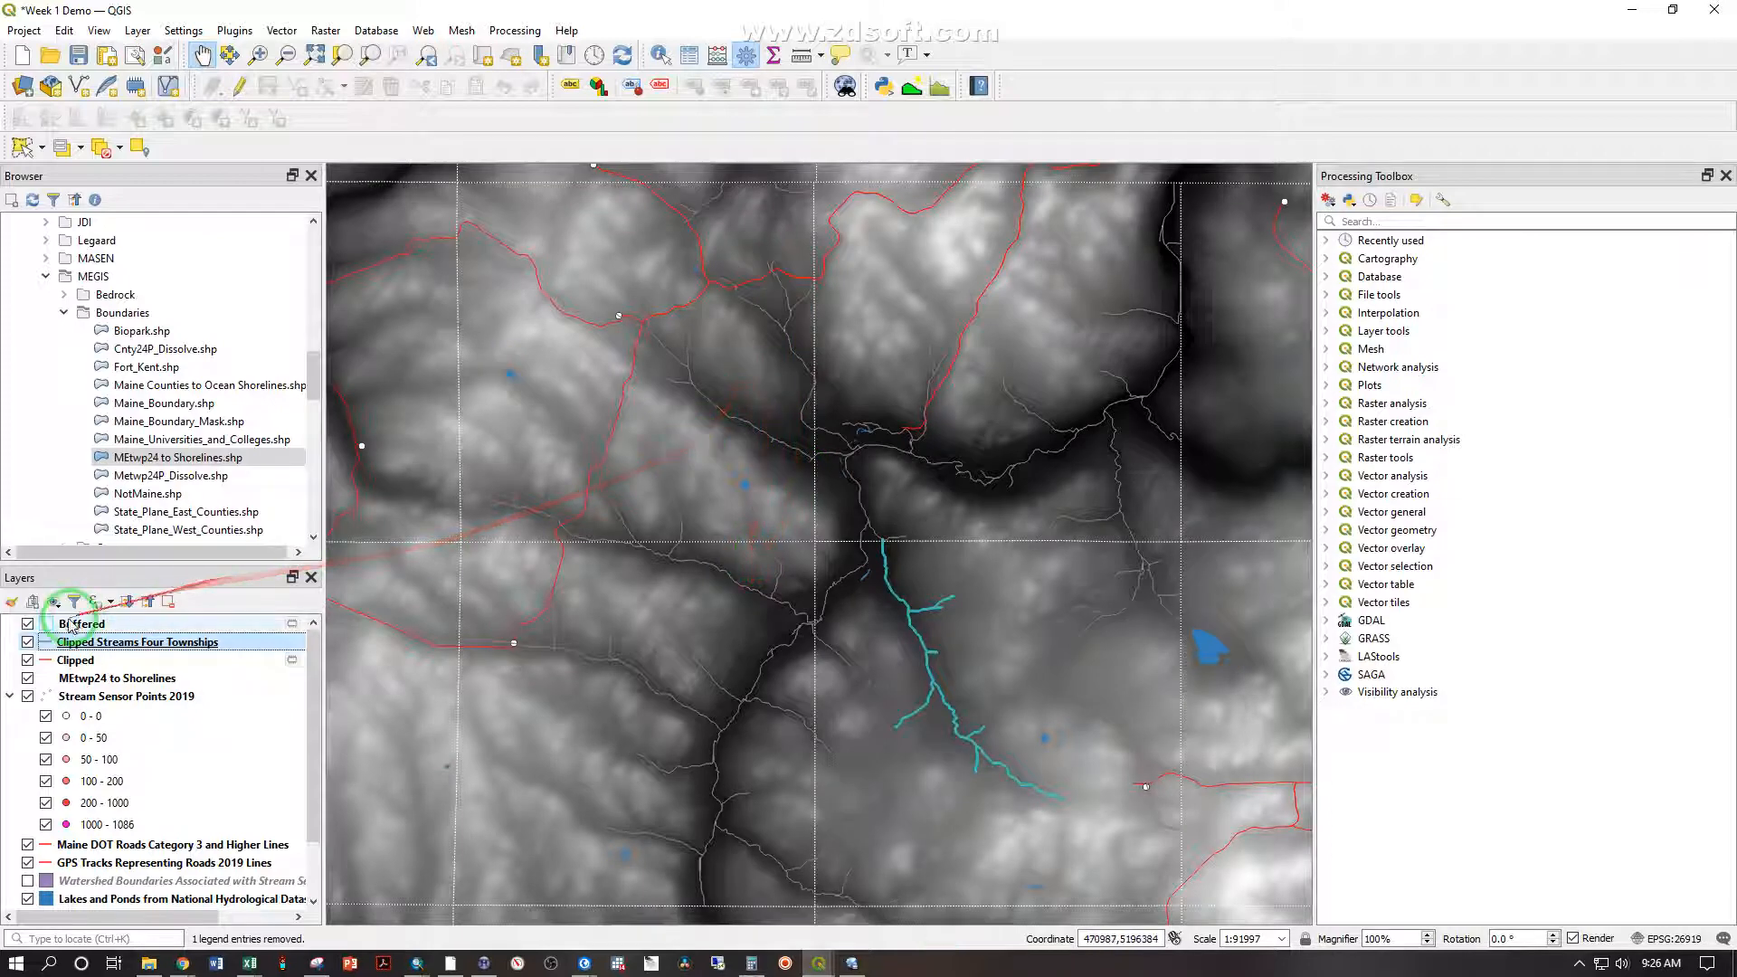
double_click(49, 644)
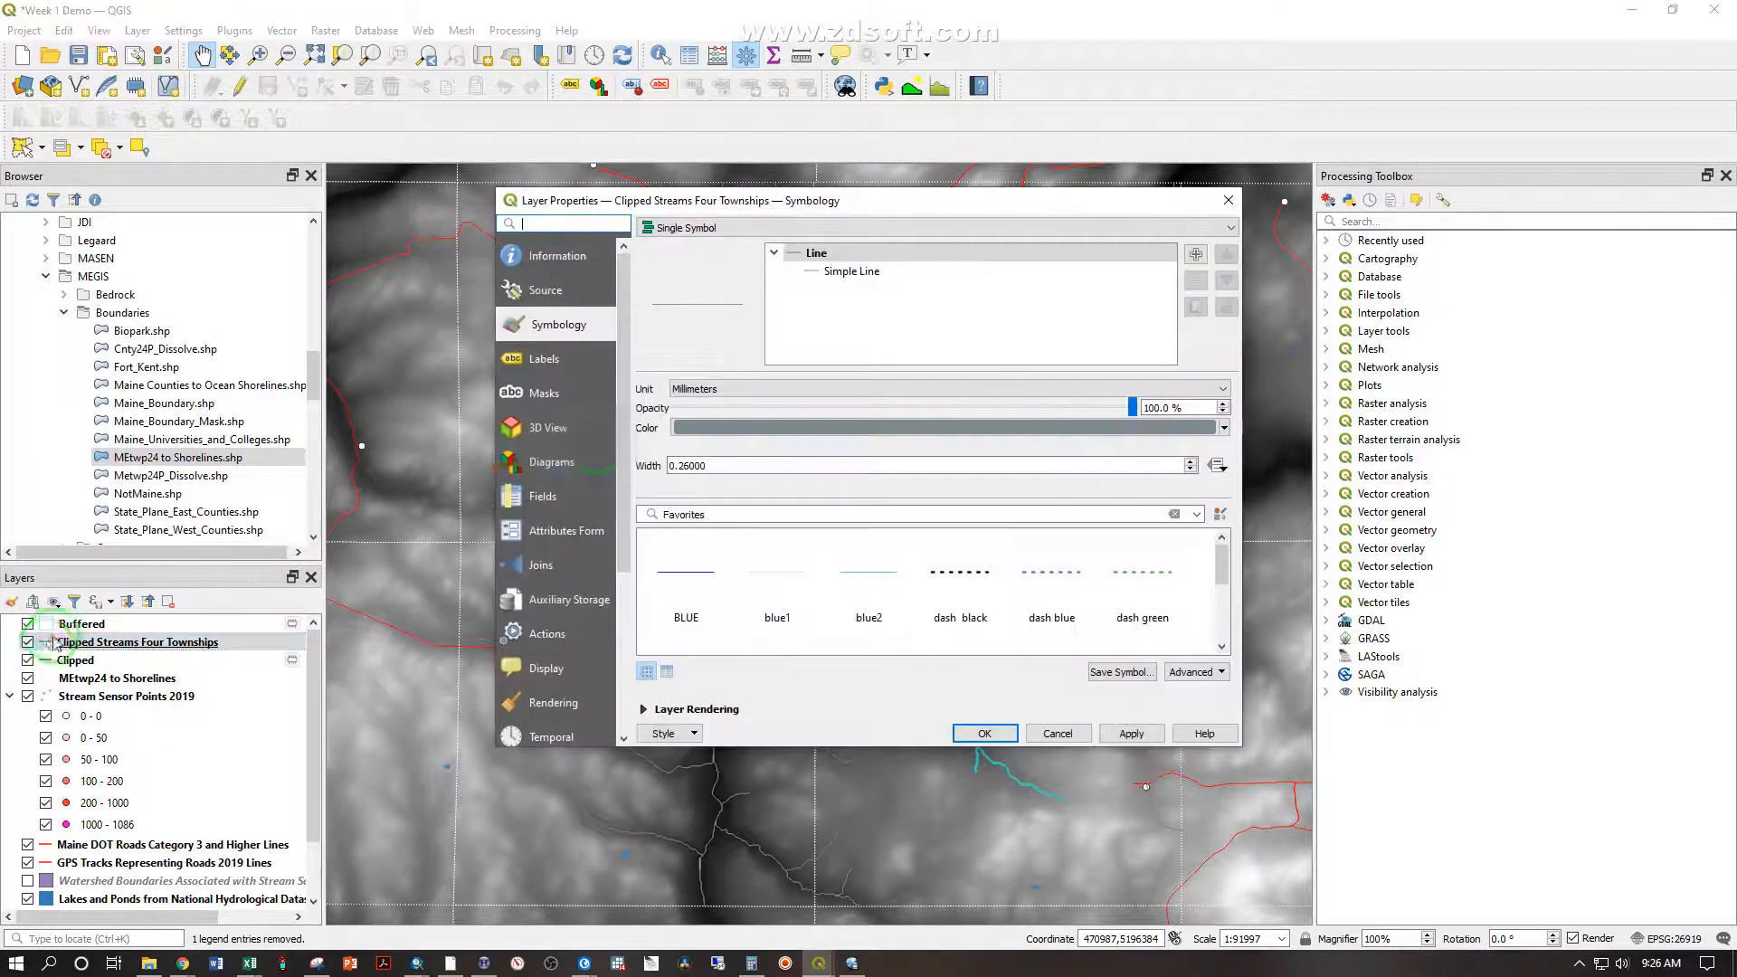
left_click(1223, 428)
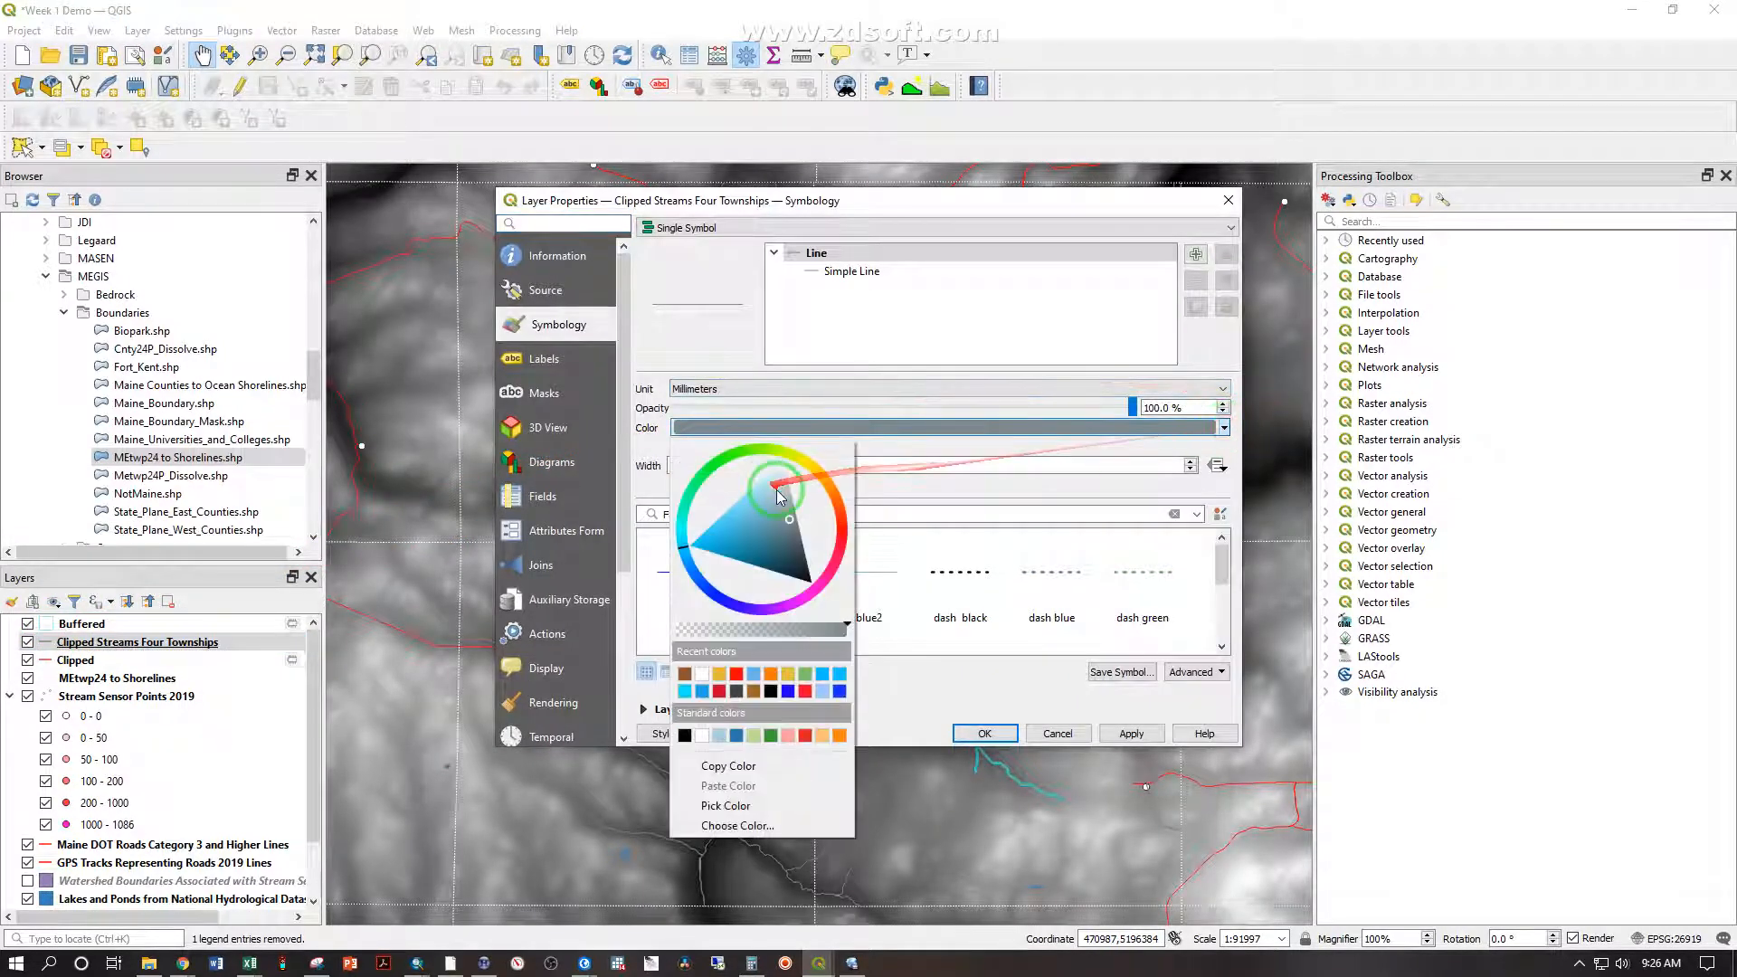
left_click(822, 465)
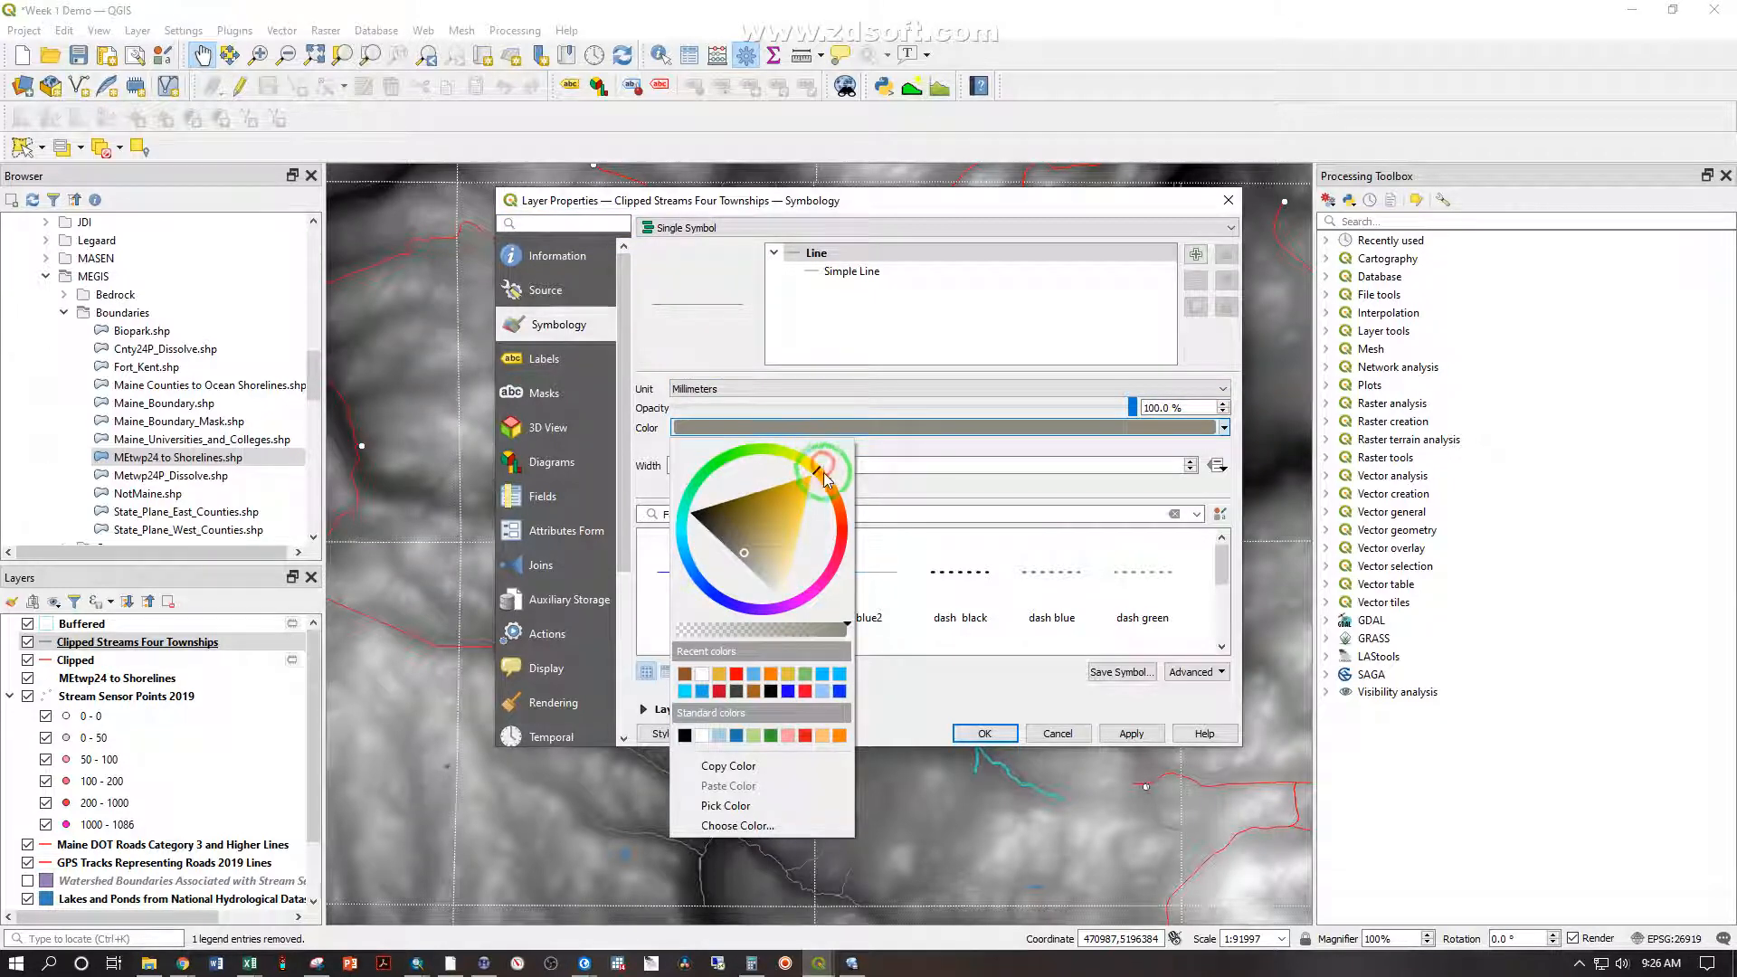
left_click_drag(834, 518, 838, 438)
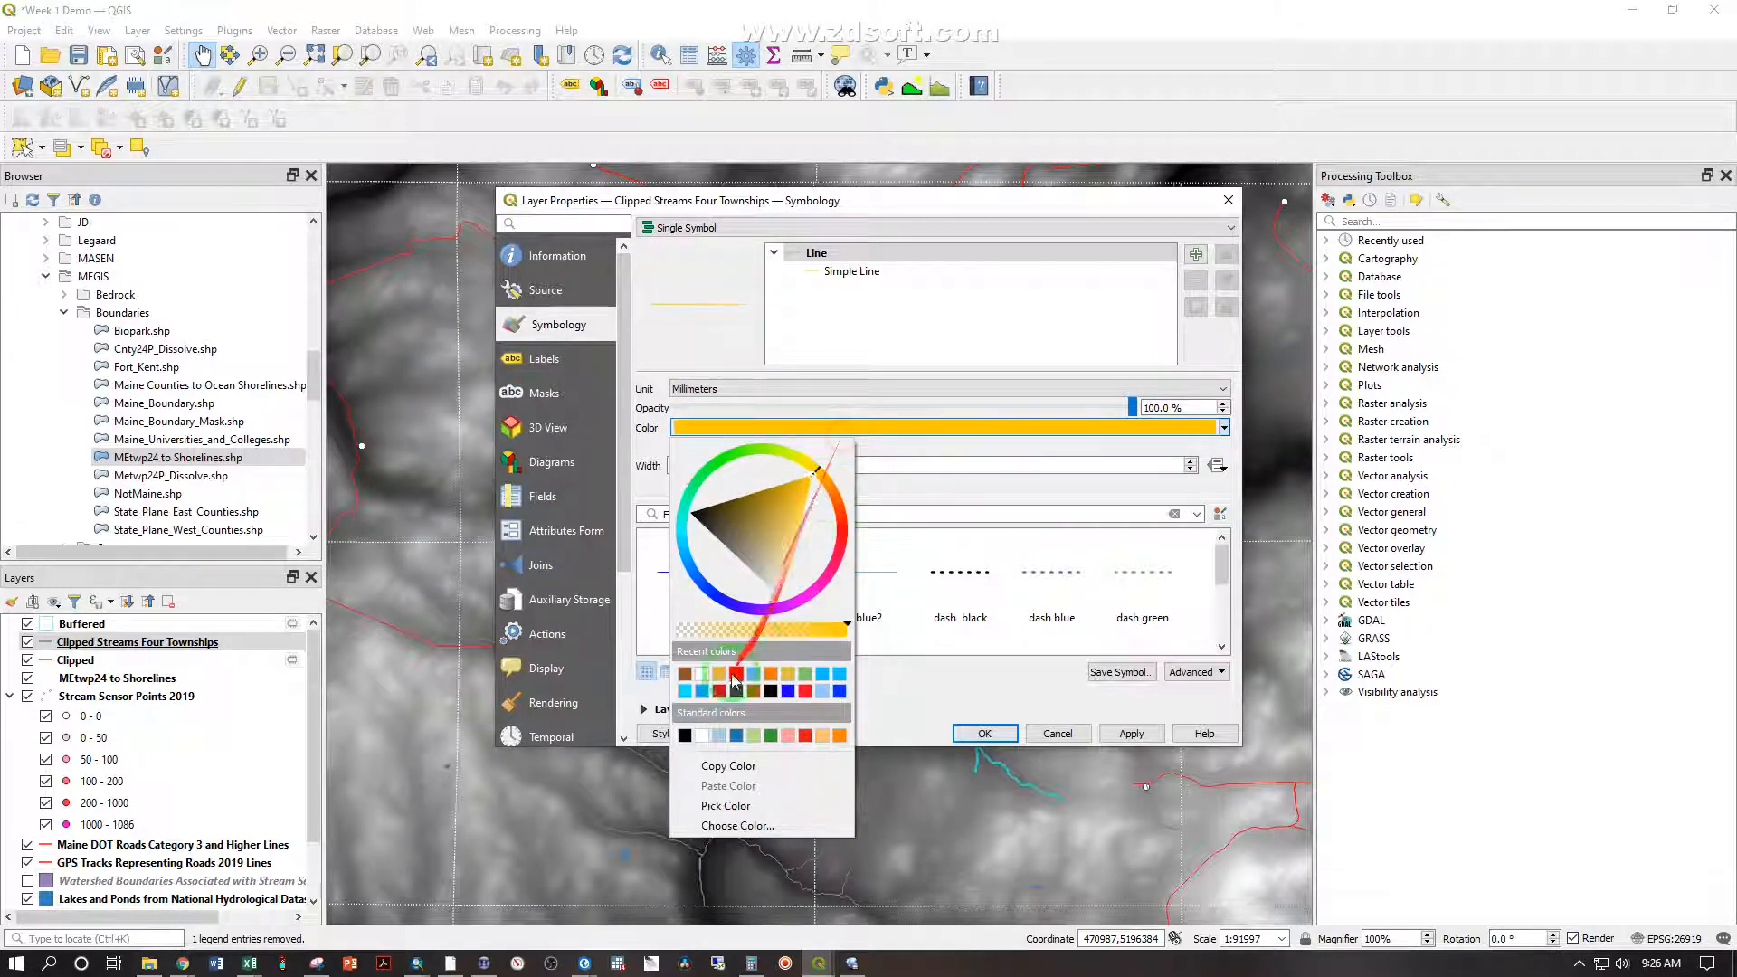
left_click(919, 671)
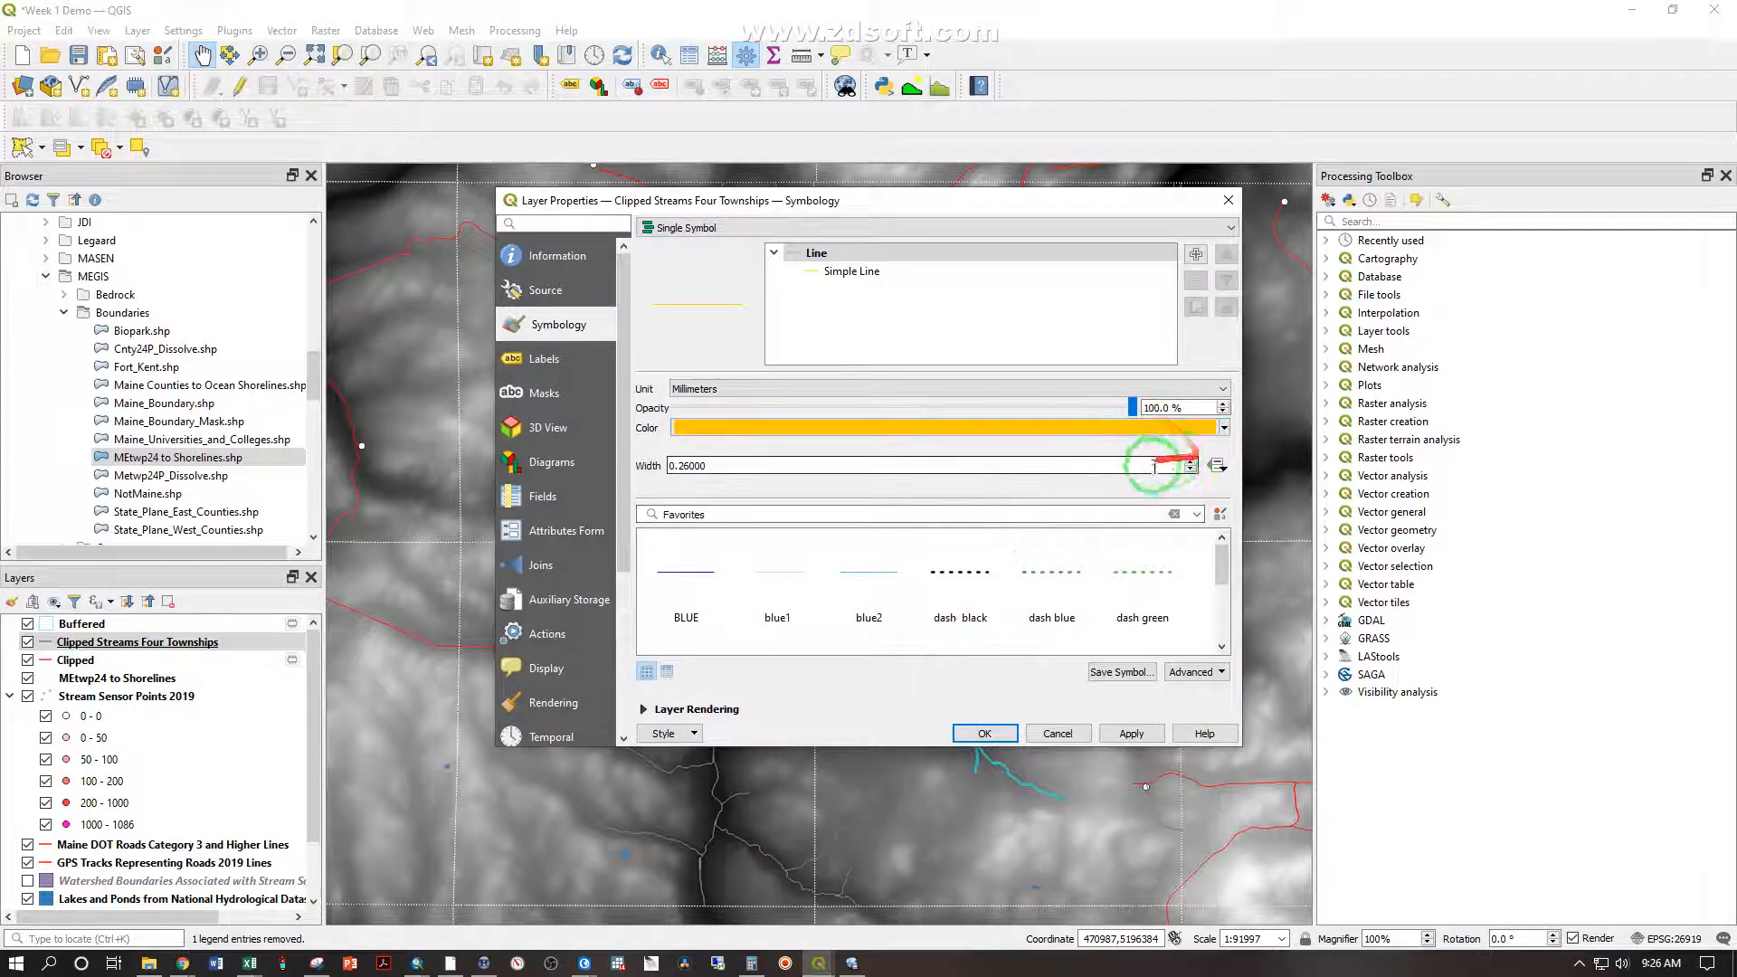
left_click(984, 733)
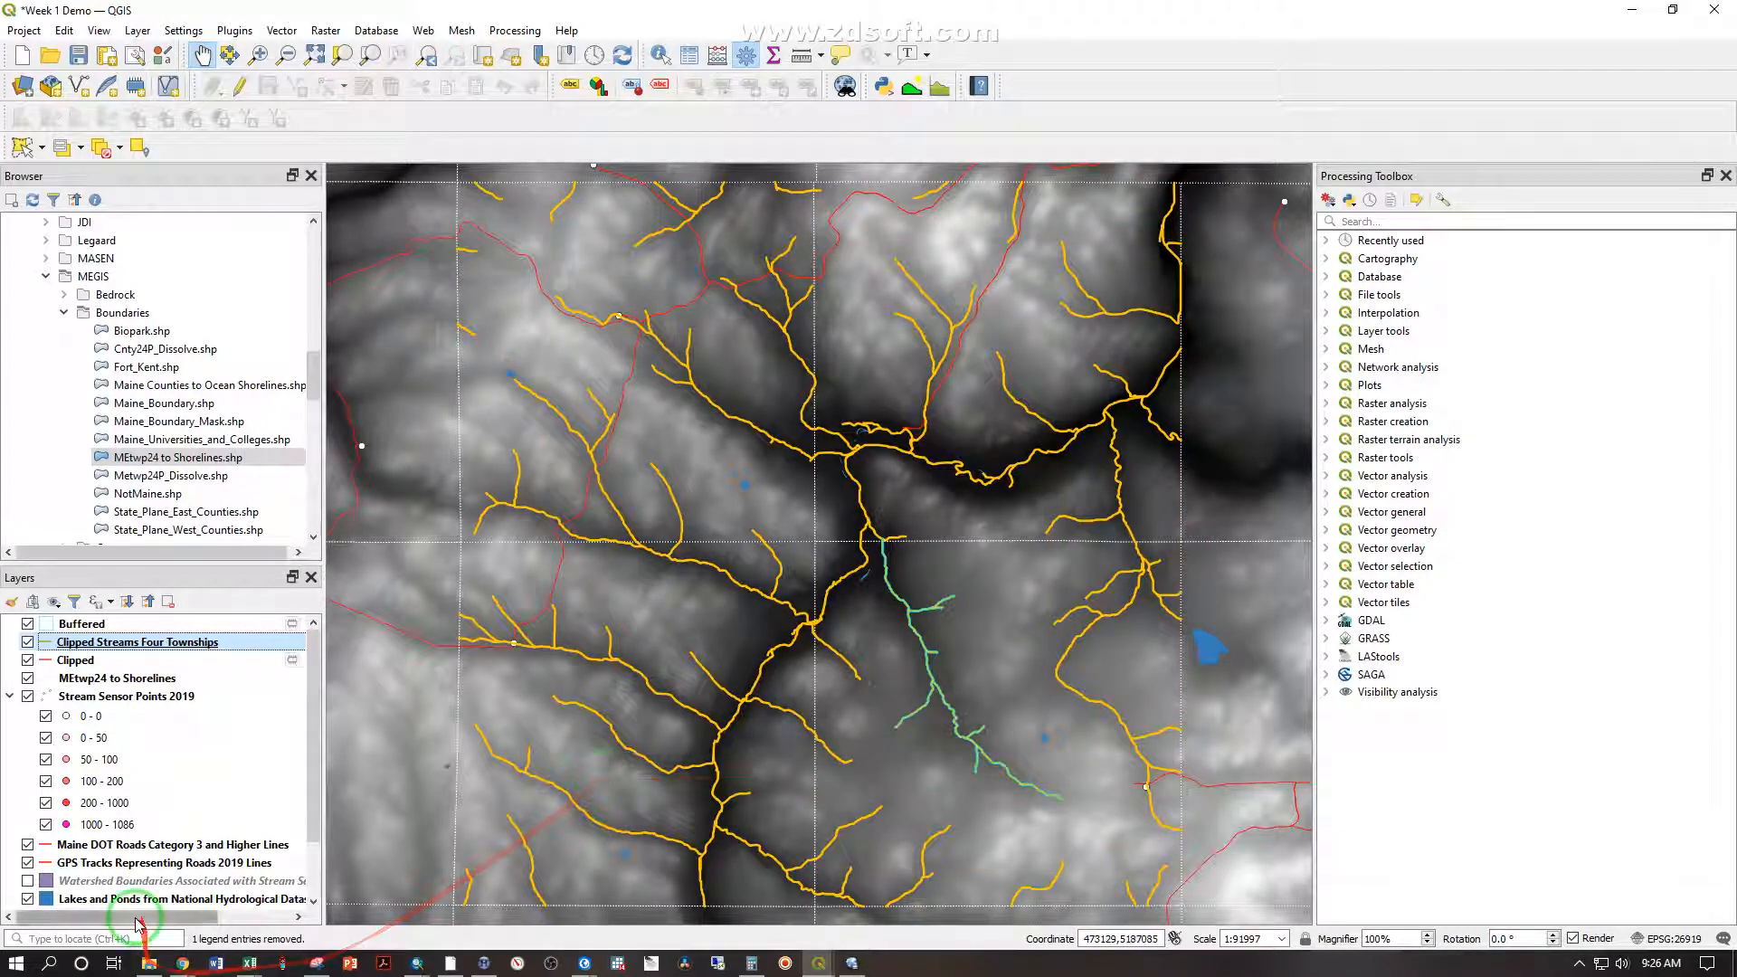
Step: Remove the temporary Clipped layer from the project and accept the removal
left_click(74, 662)
right_click(72, 661)
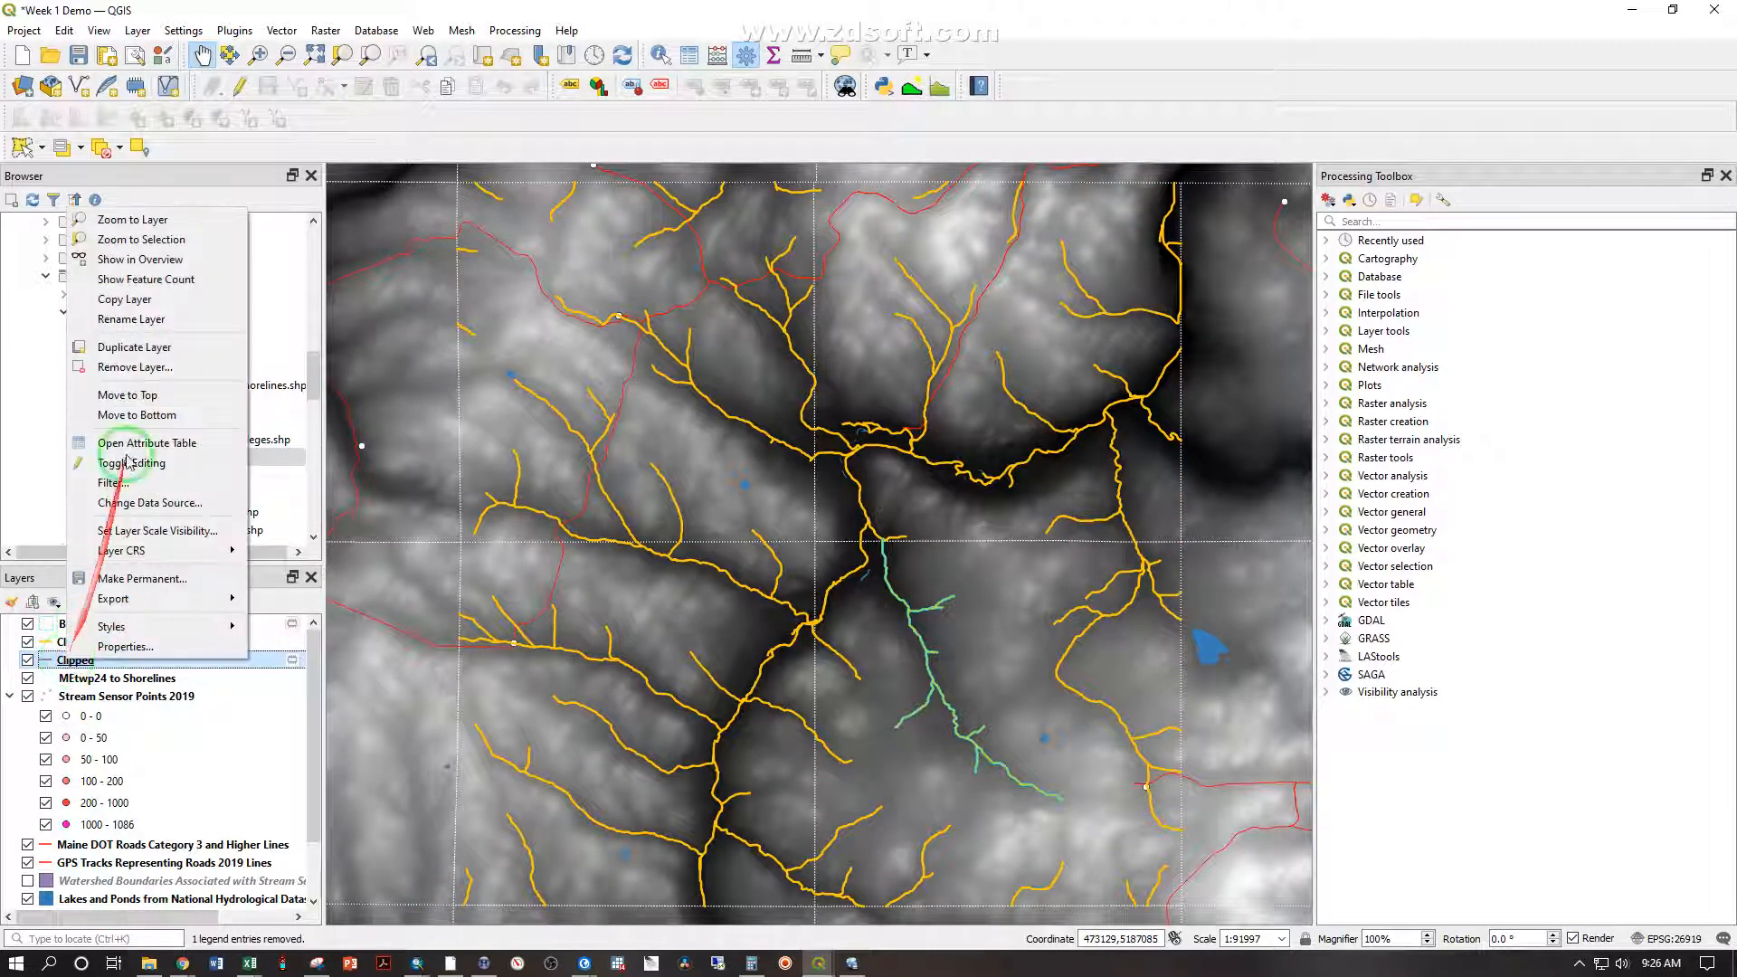
left_click(139, 367)
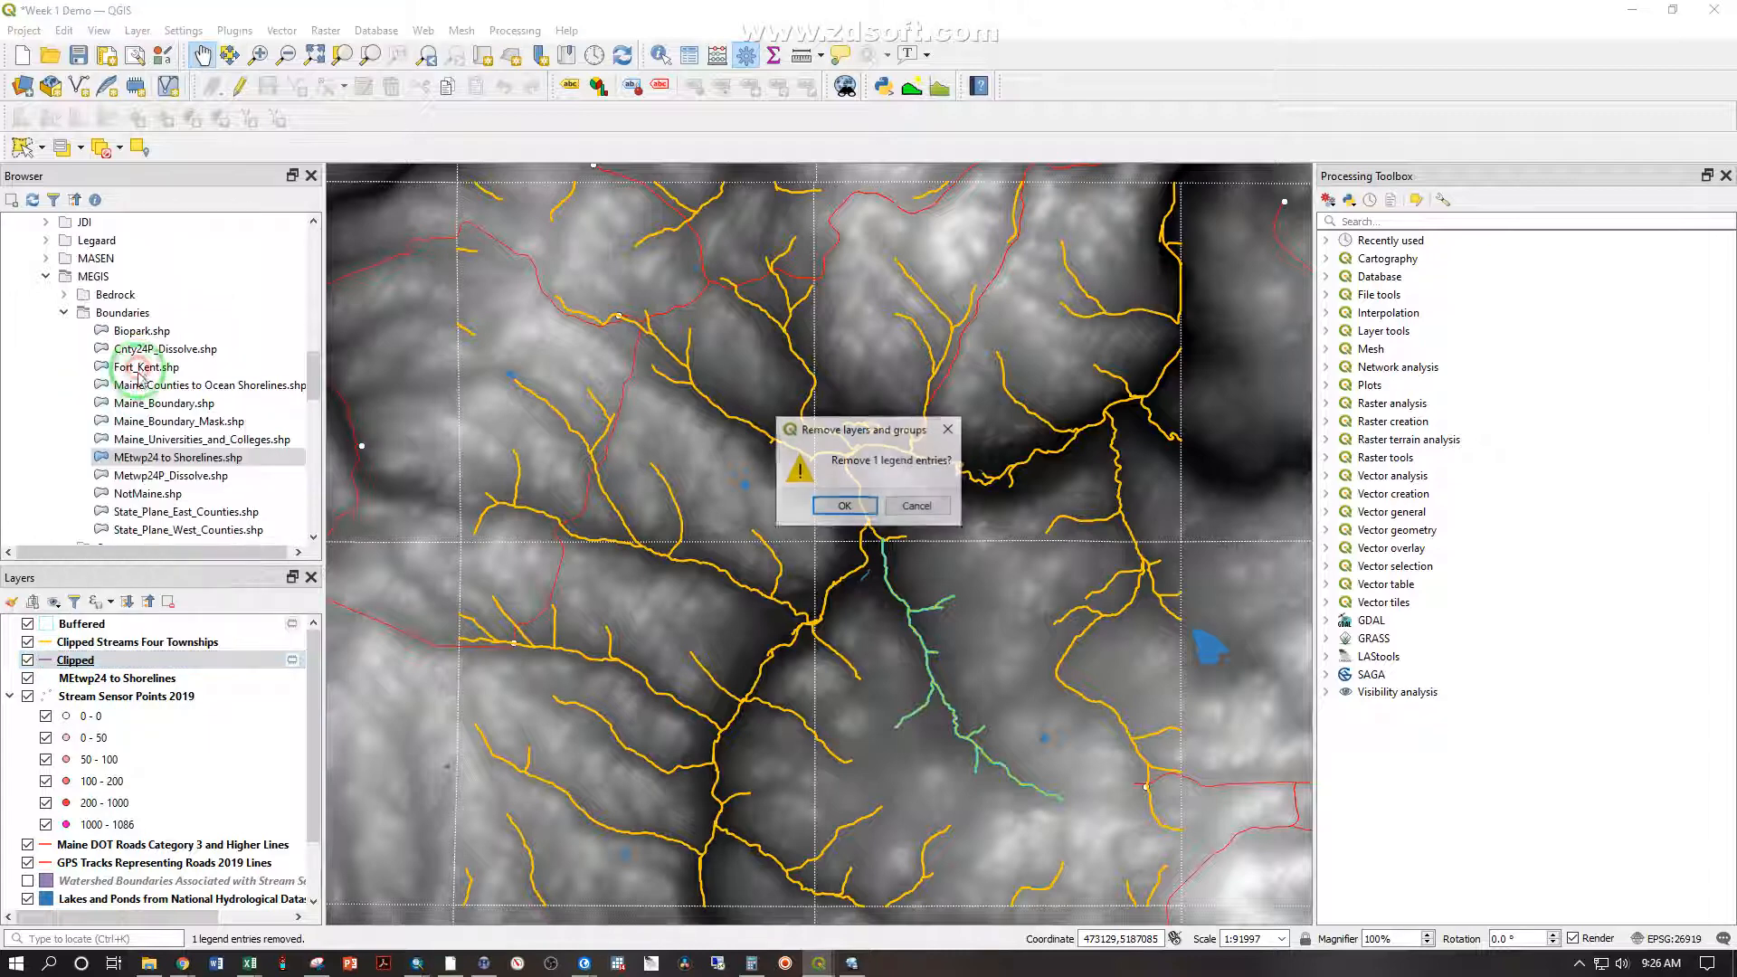
left_click(844, 505)
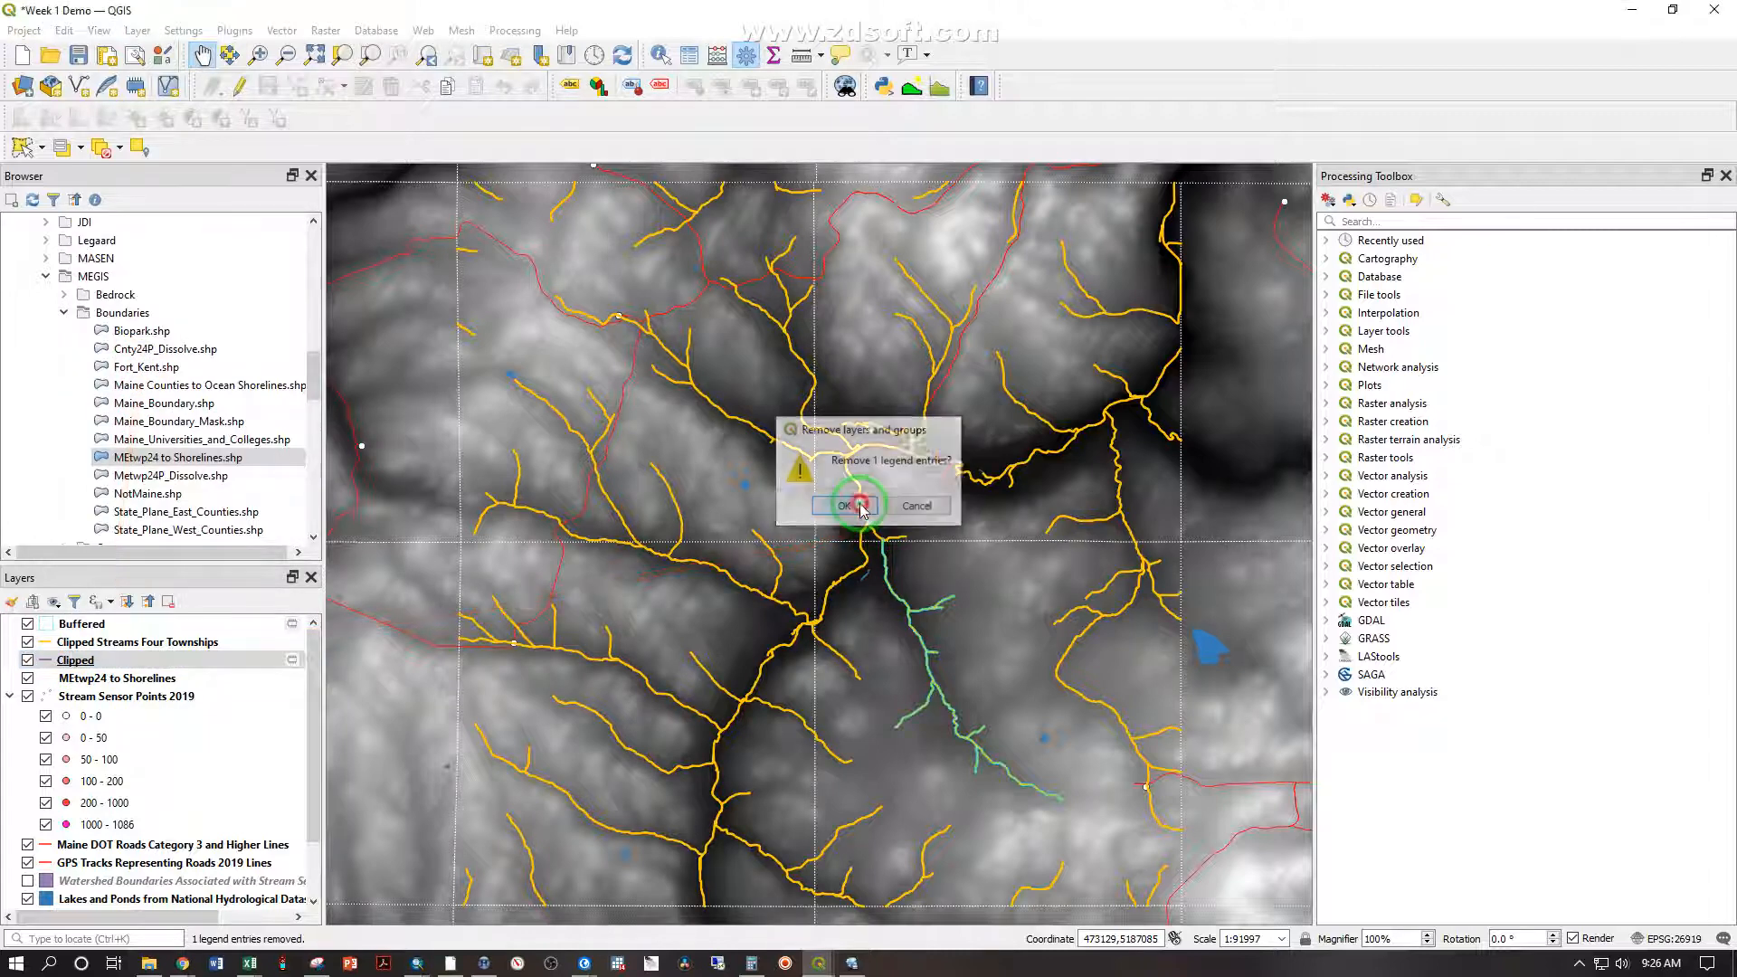
Step: Export the temporary Buffered layer to the Discard folder as an ESRI Shapefile named Buffer 75ft on Stream Segment, adding it to the map
right_click(79, 624)
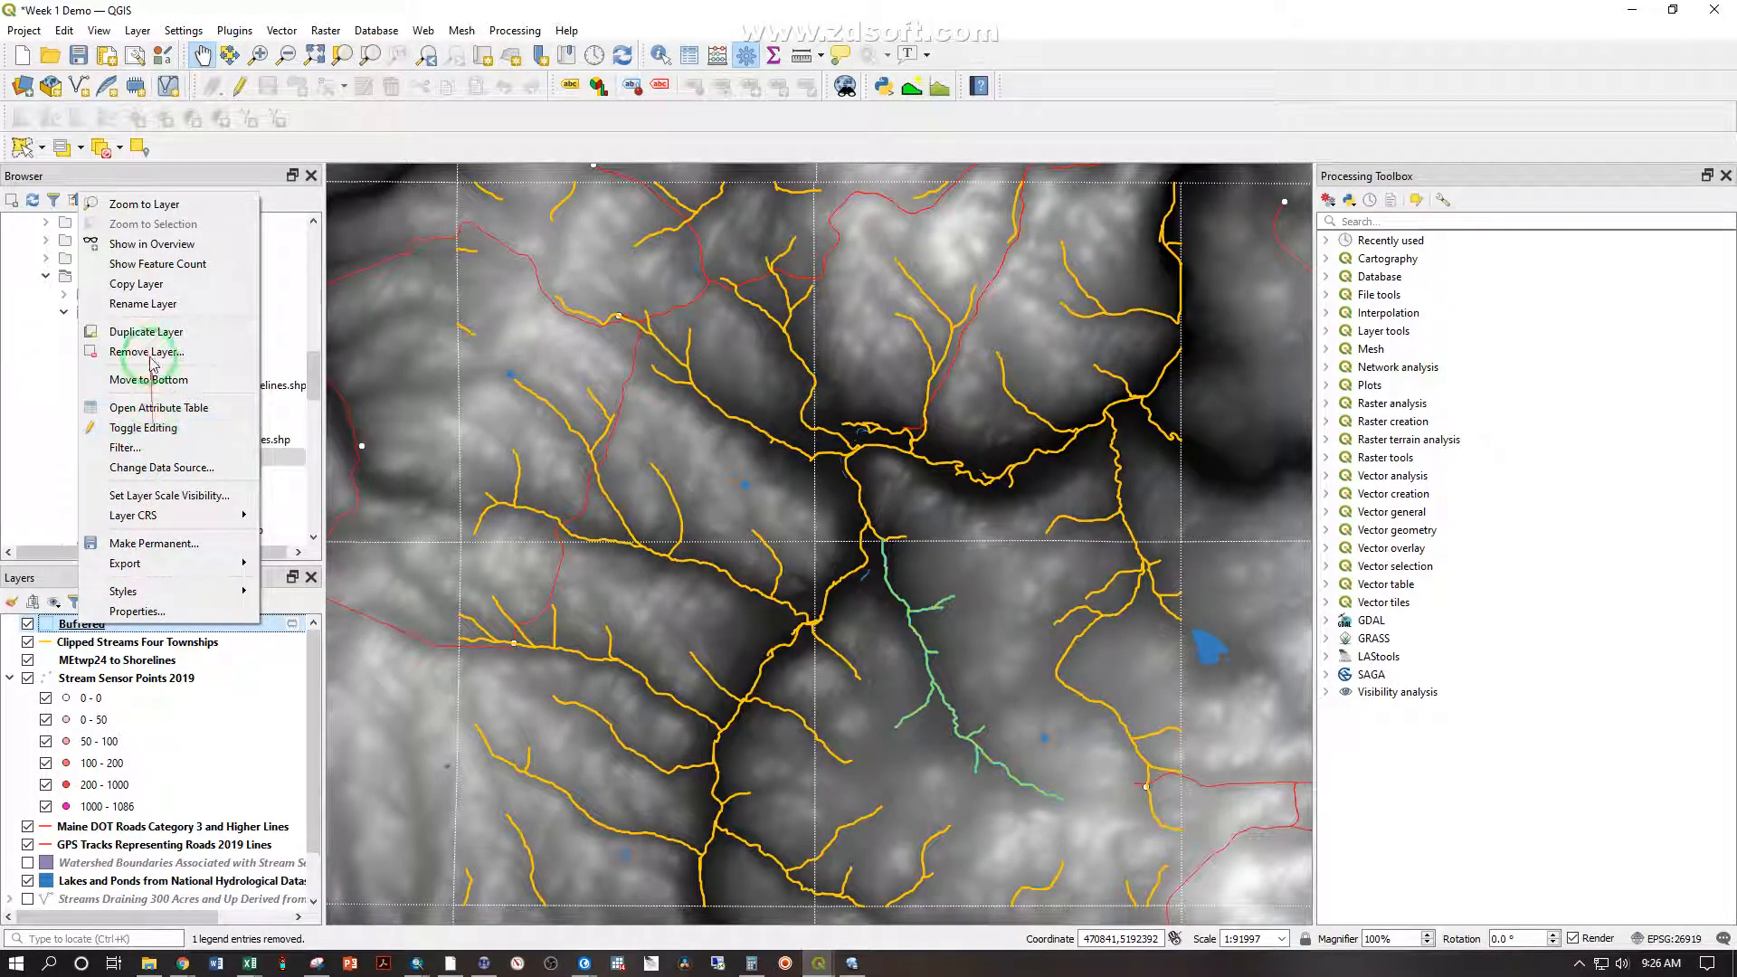
mouse_move(175, 570)
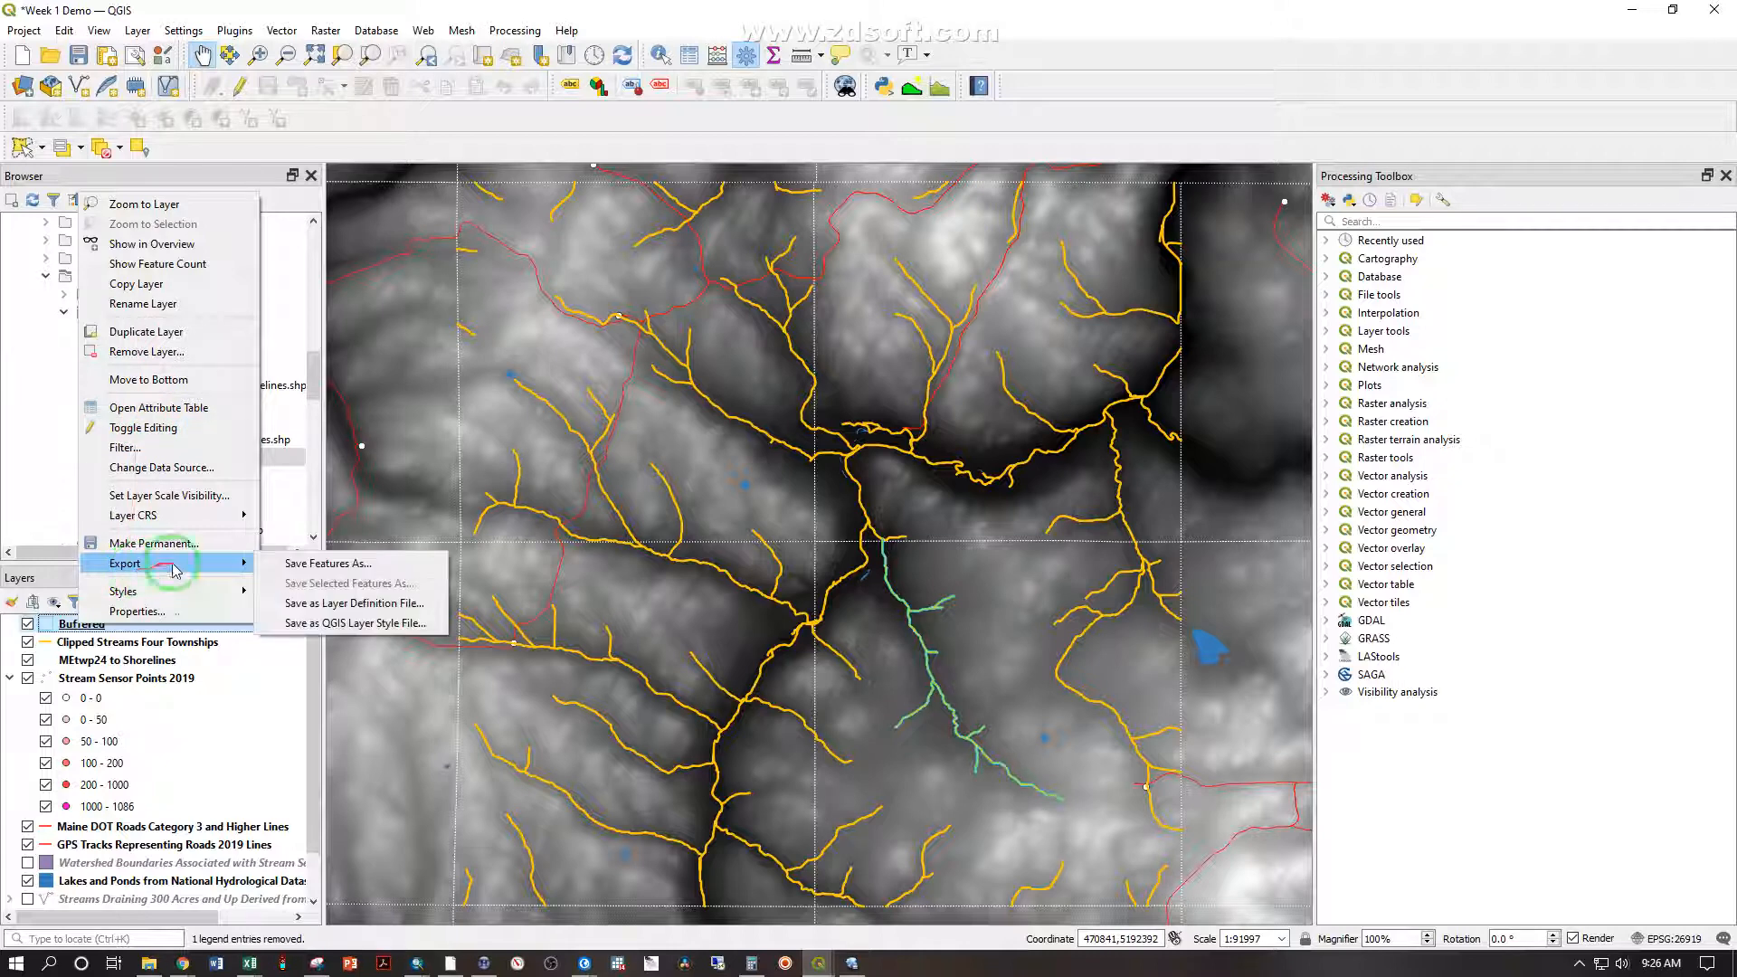
left_click(285, 563)
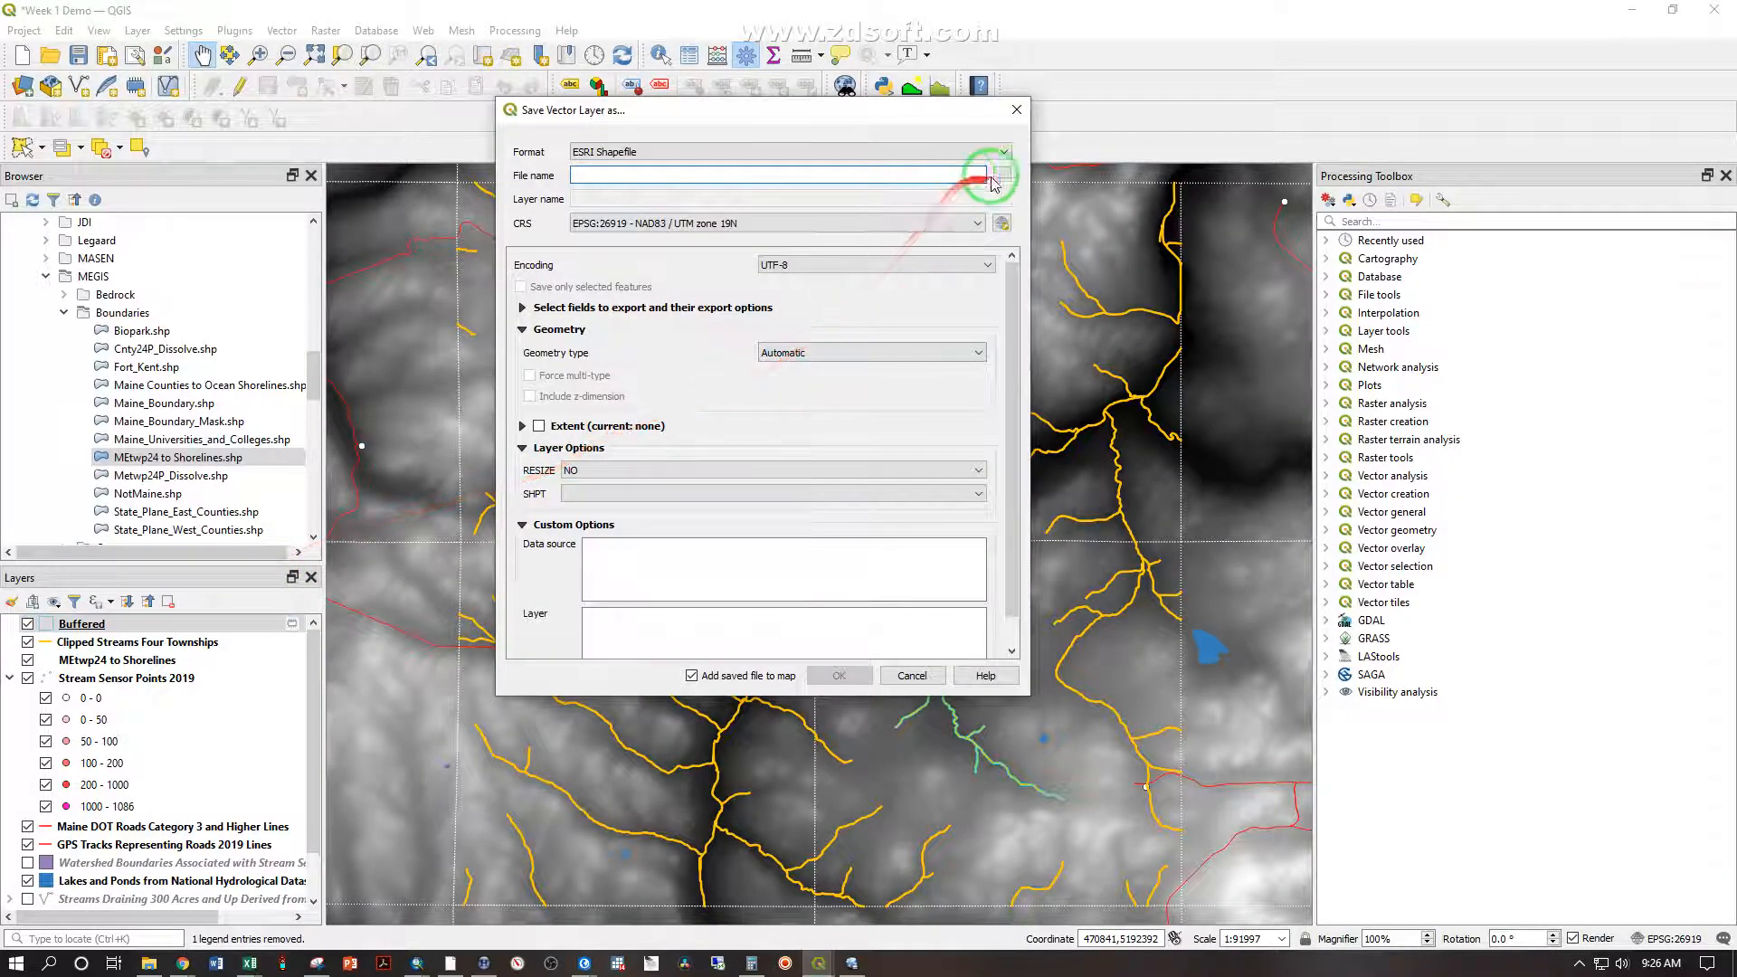
left_click(1002, 178)
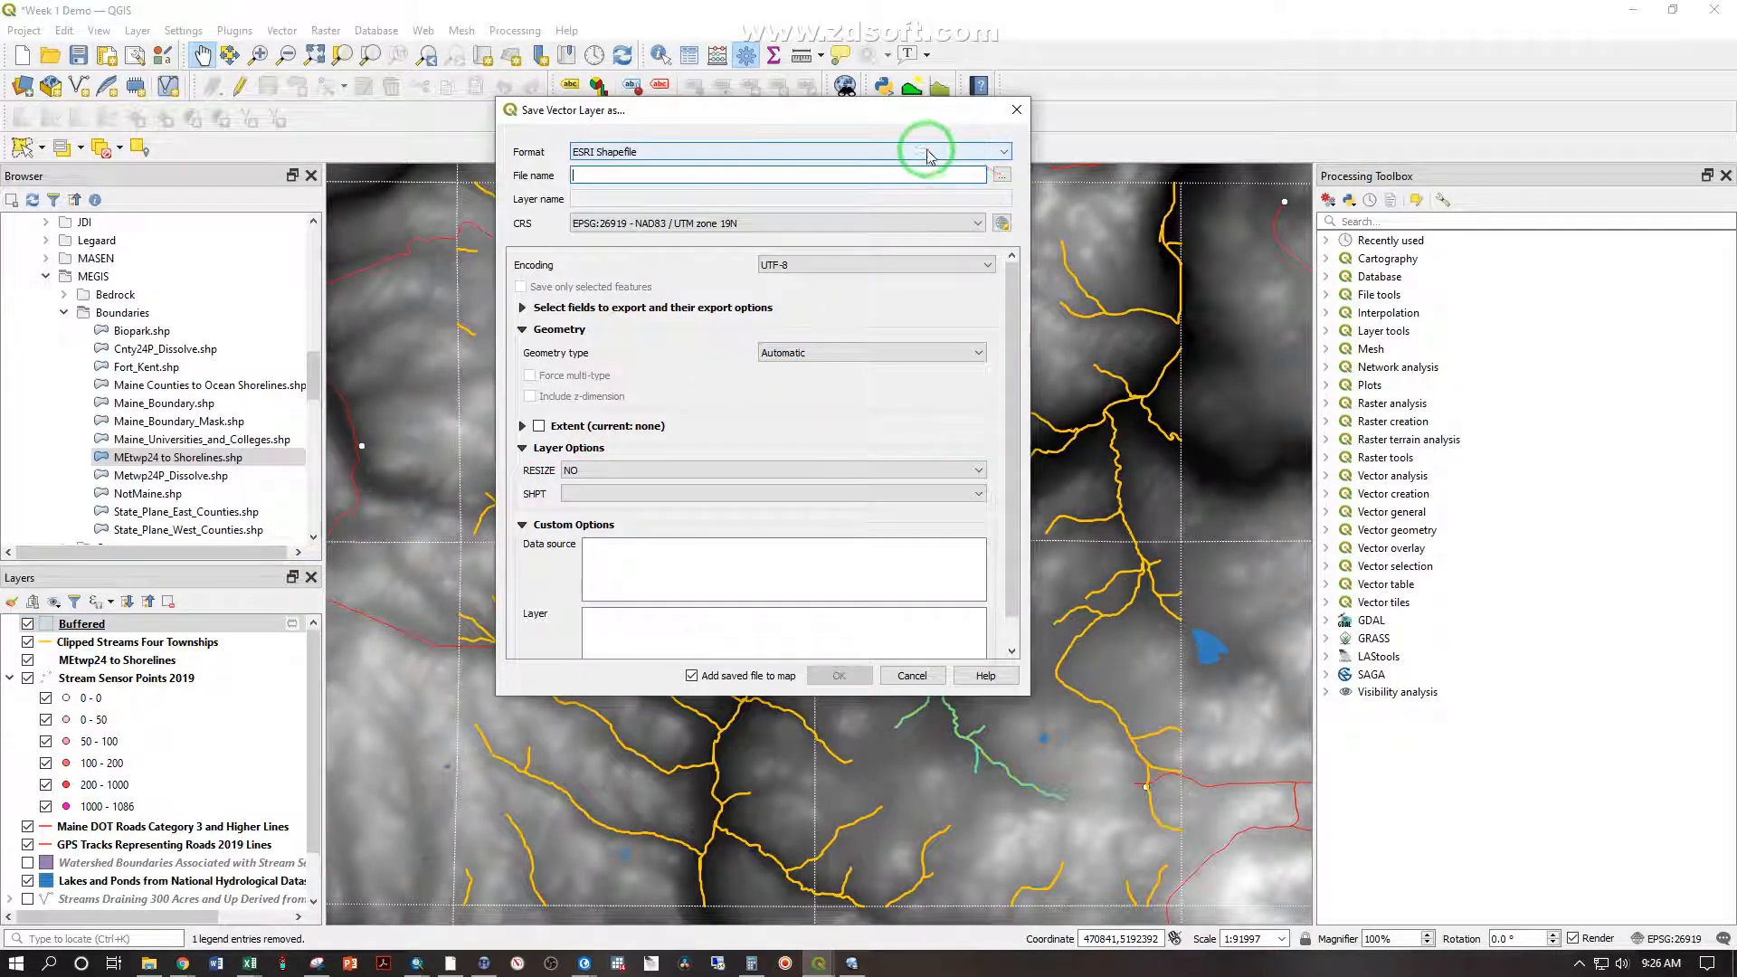
left_click(1001, 176)
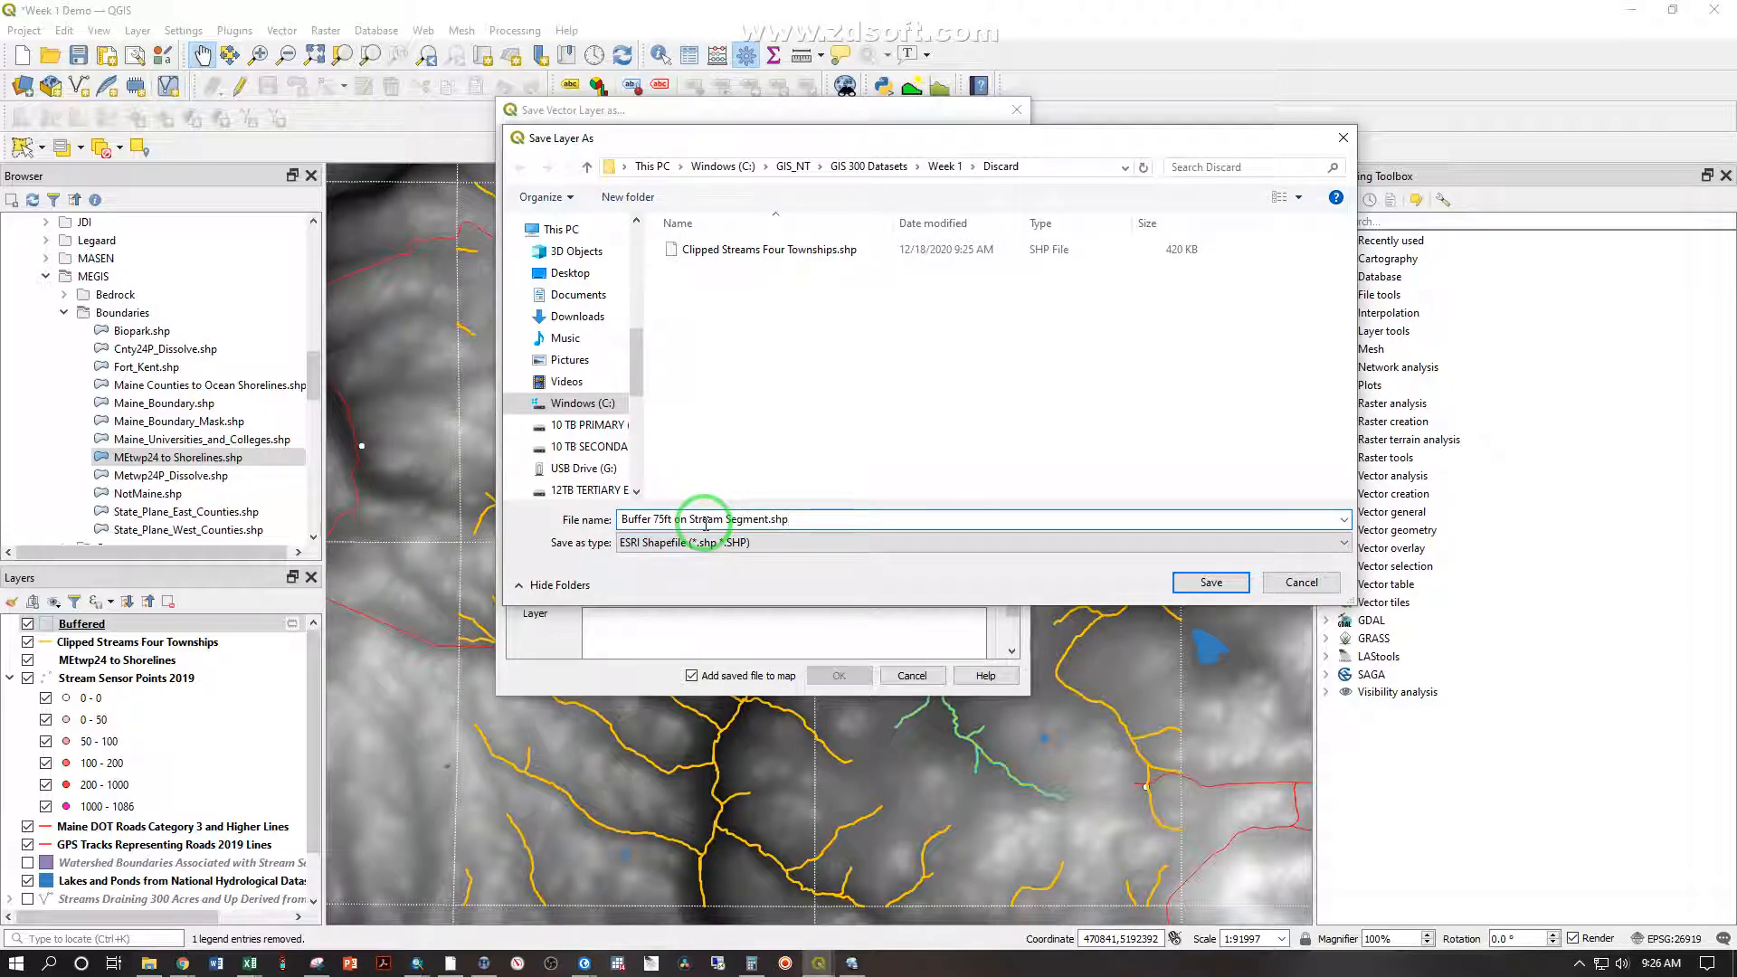
key("Return")
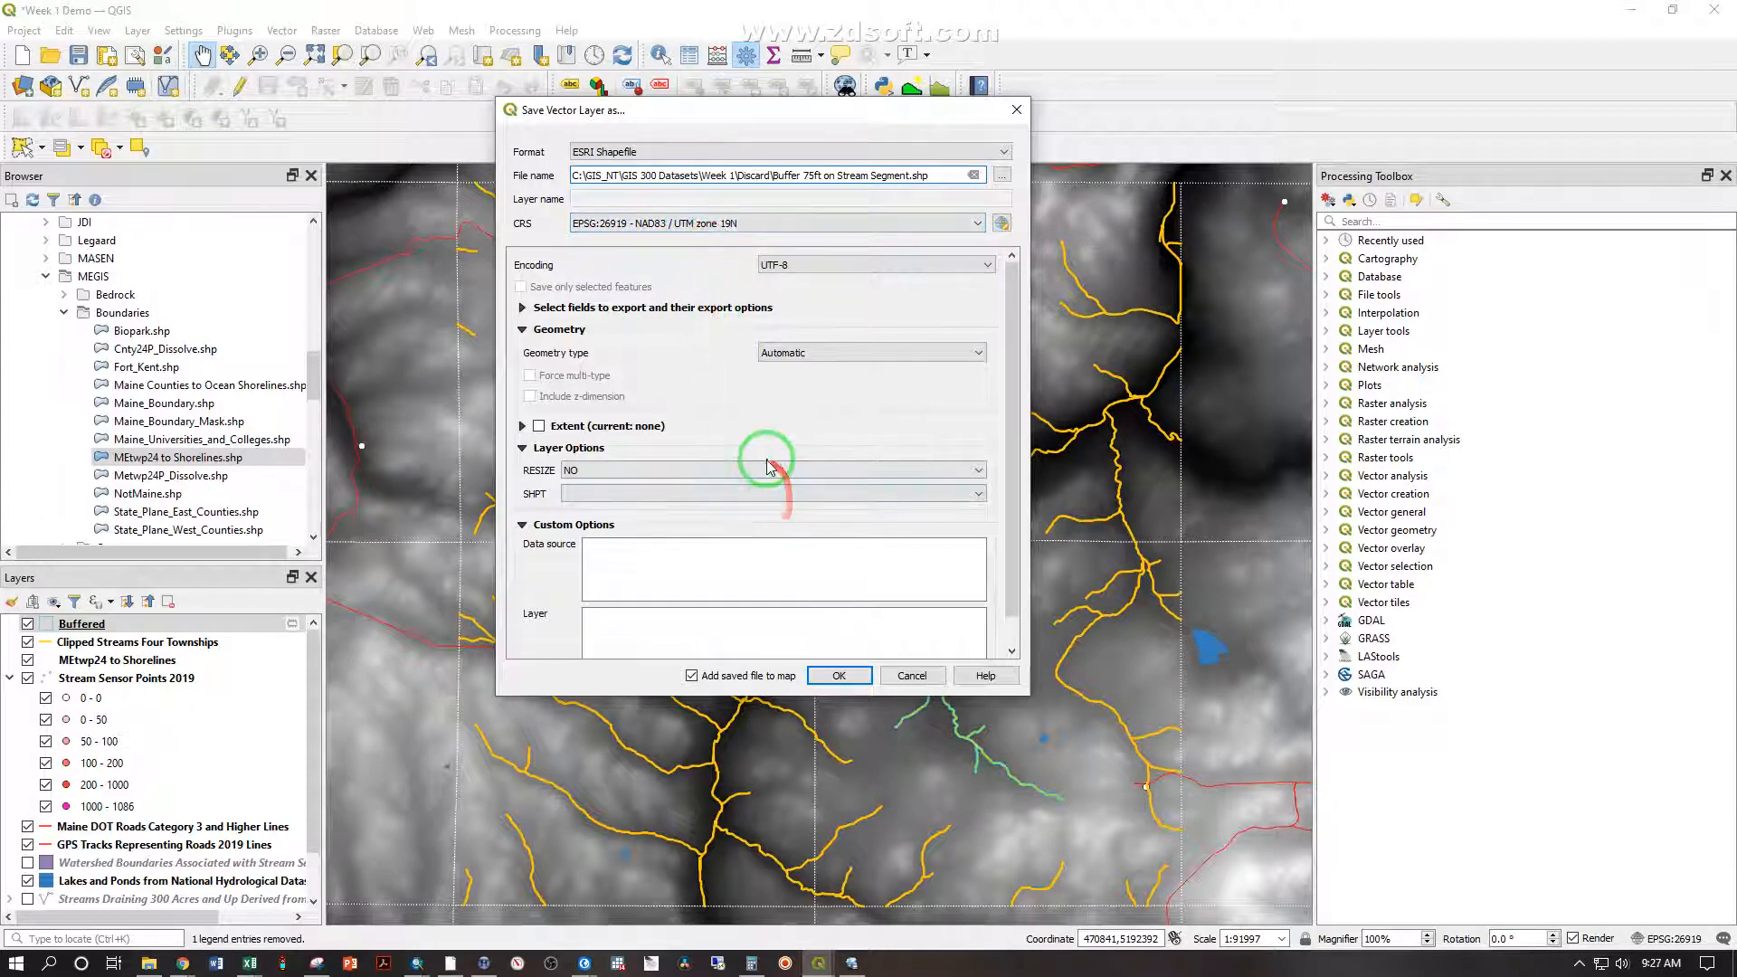
left_click(838, 676)
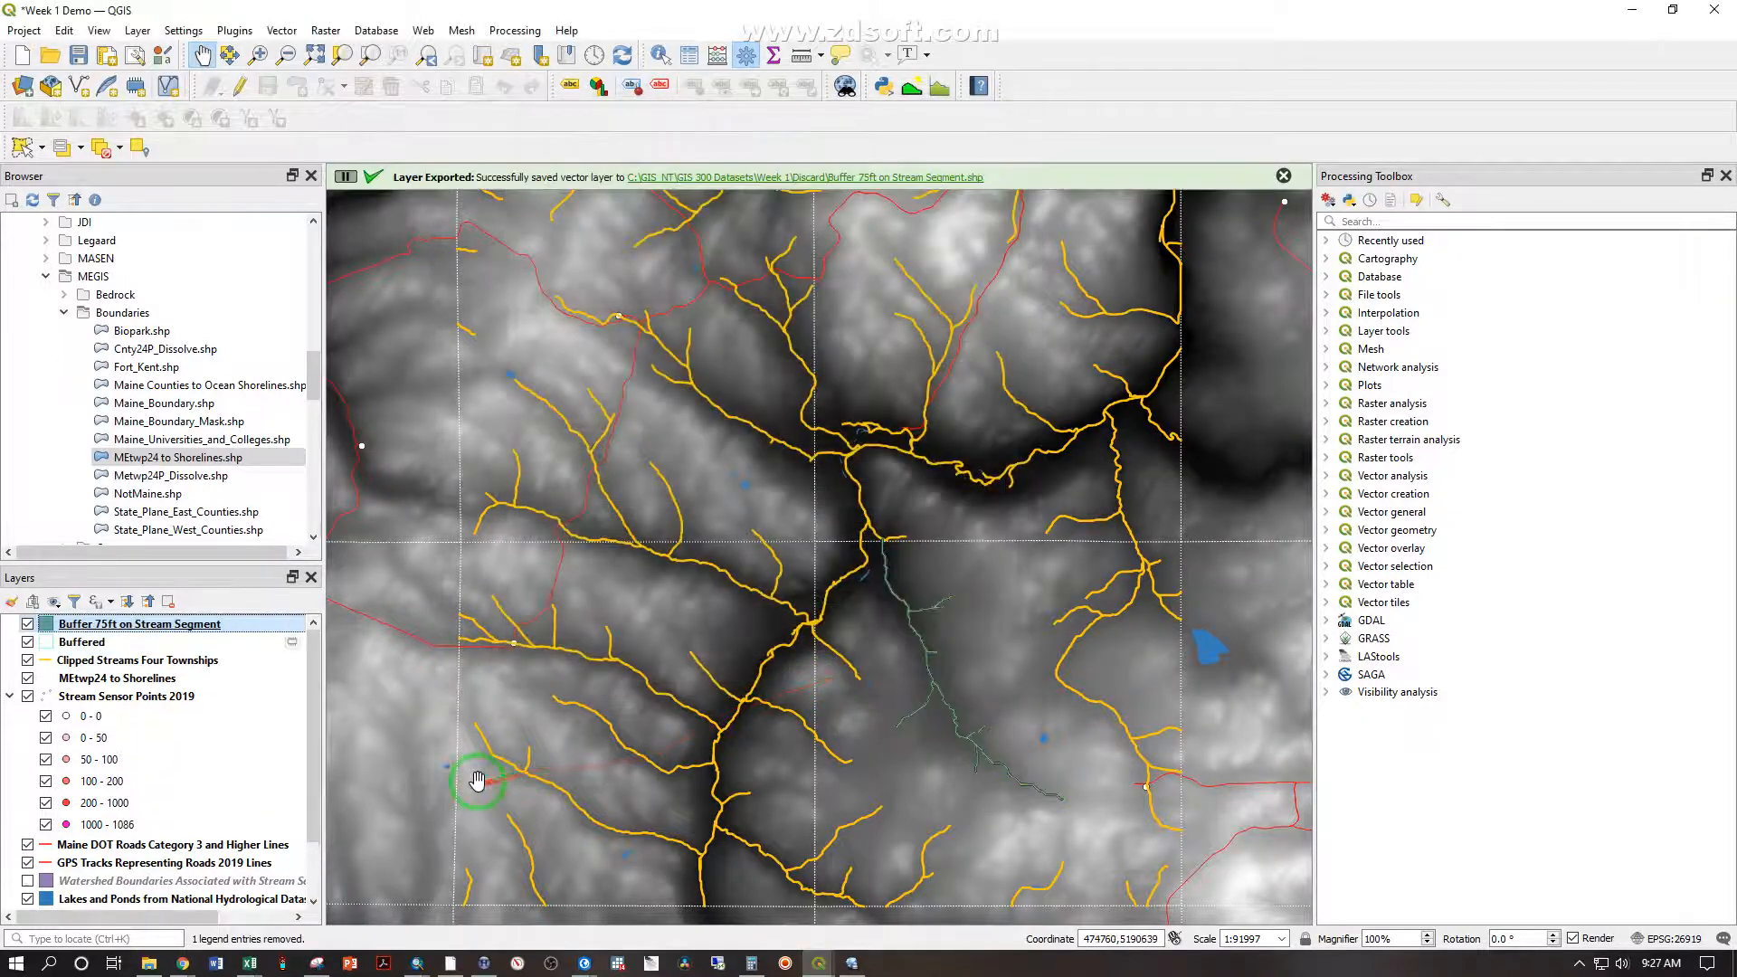
Step: Remove the temporary Buffered layer from the project and accept the removal
left_click(82, 643)
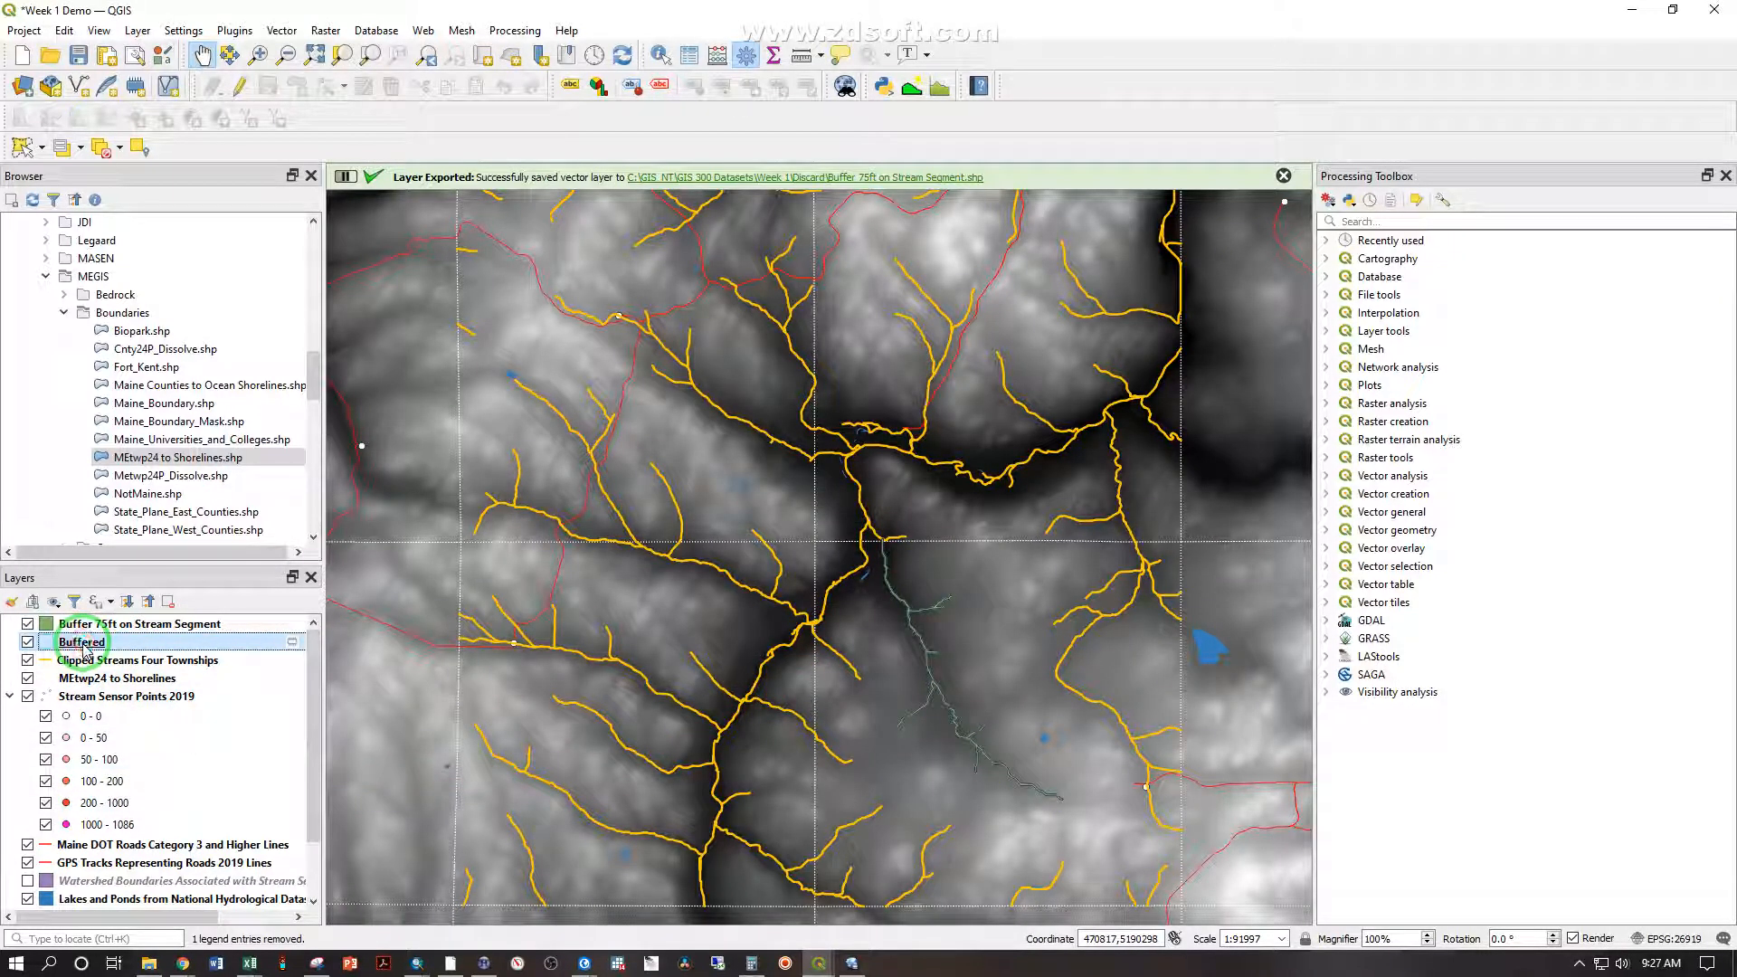
right_click(86, 648)
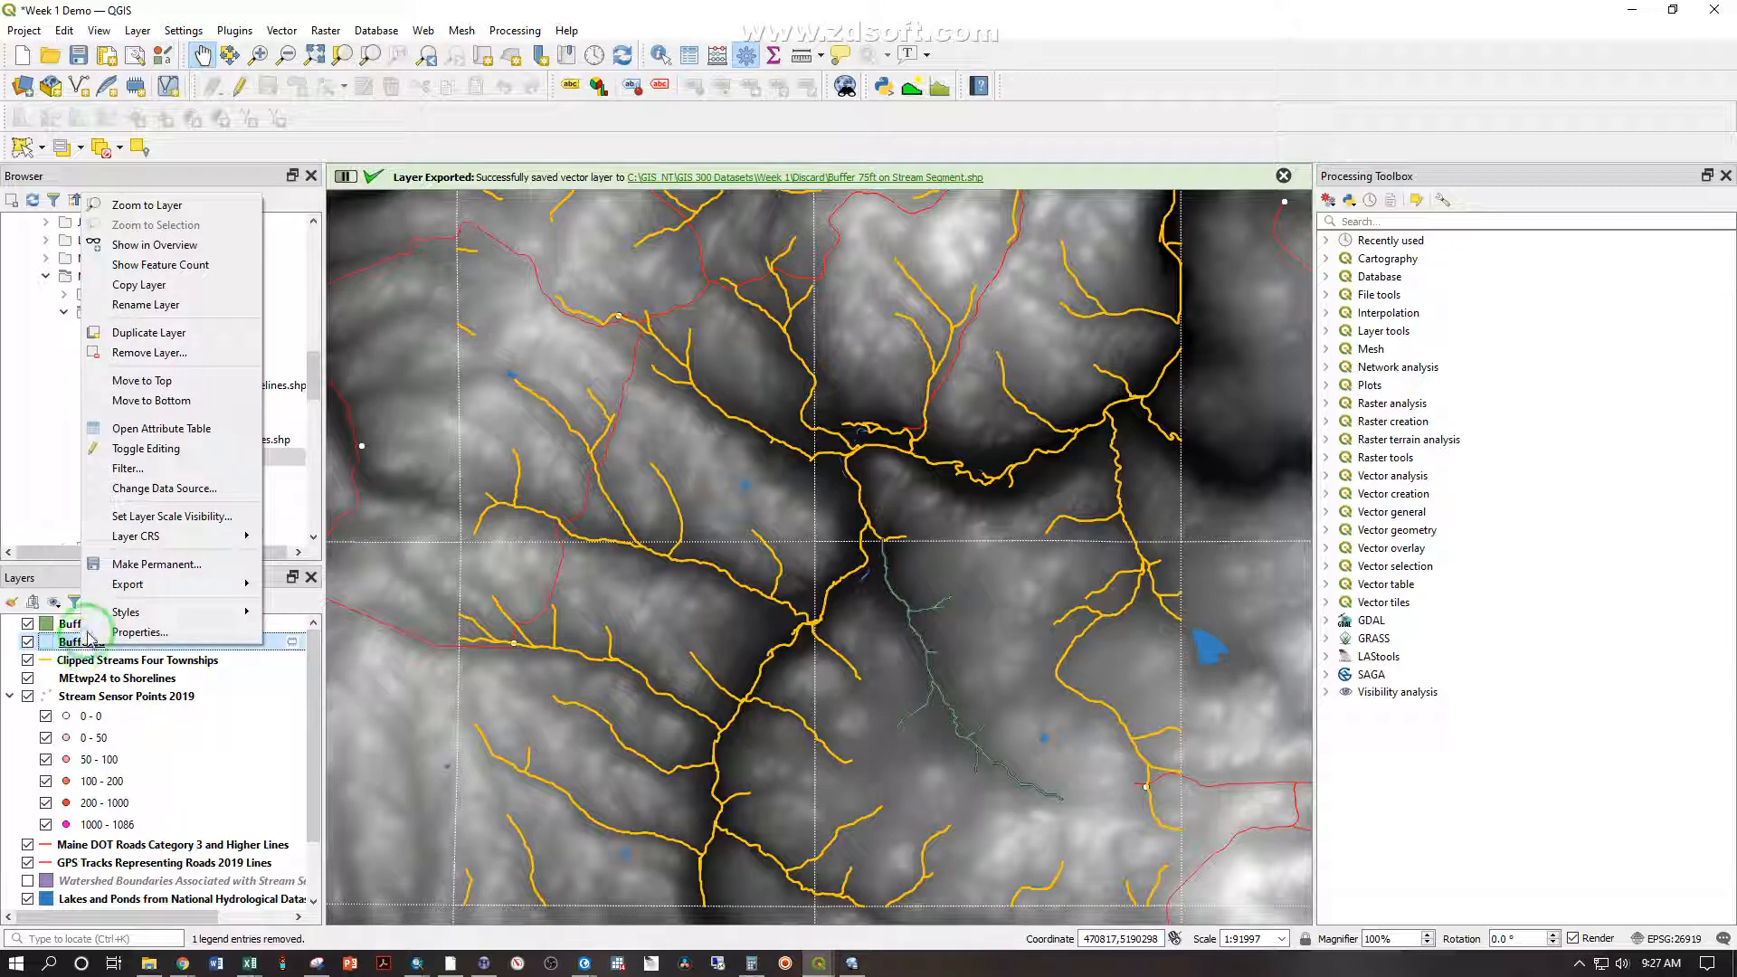
left_click(171, 361)
left_click(843, 505)
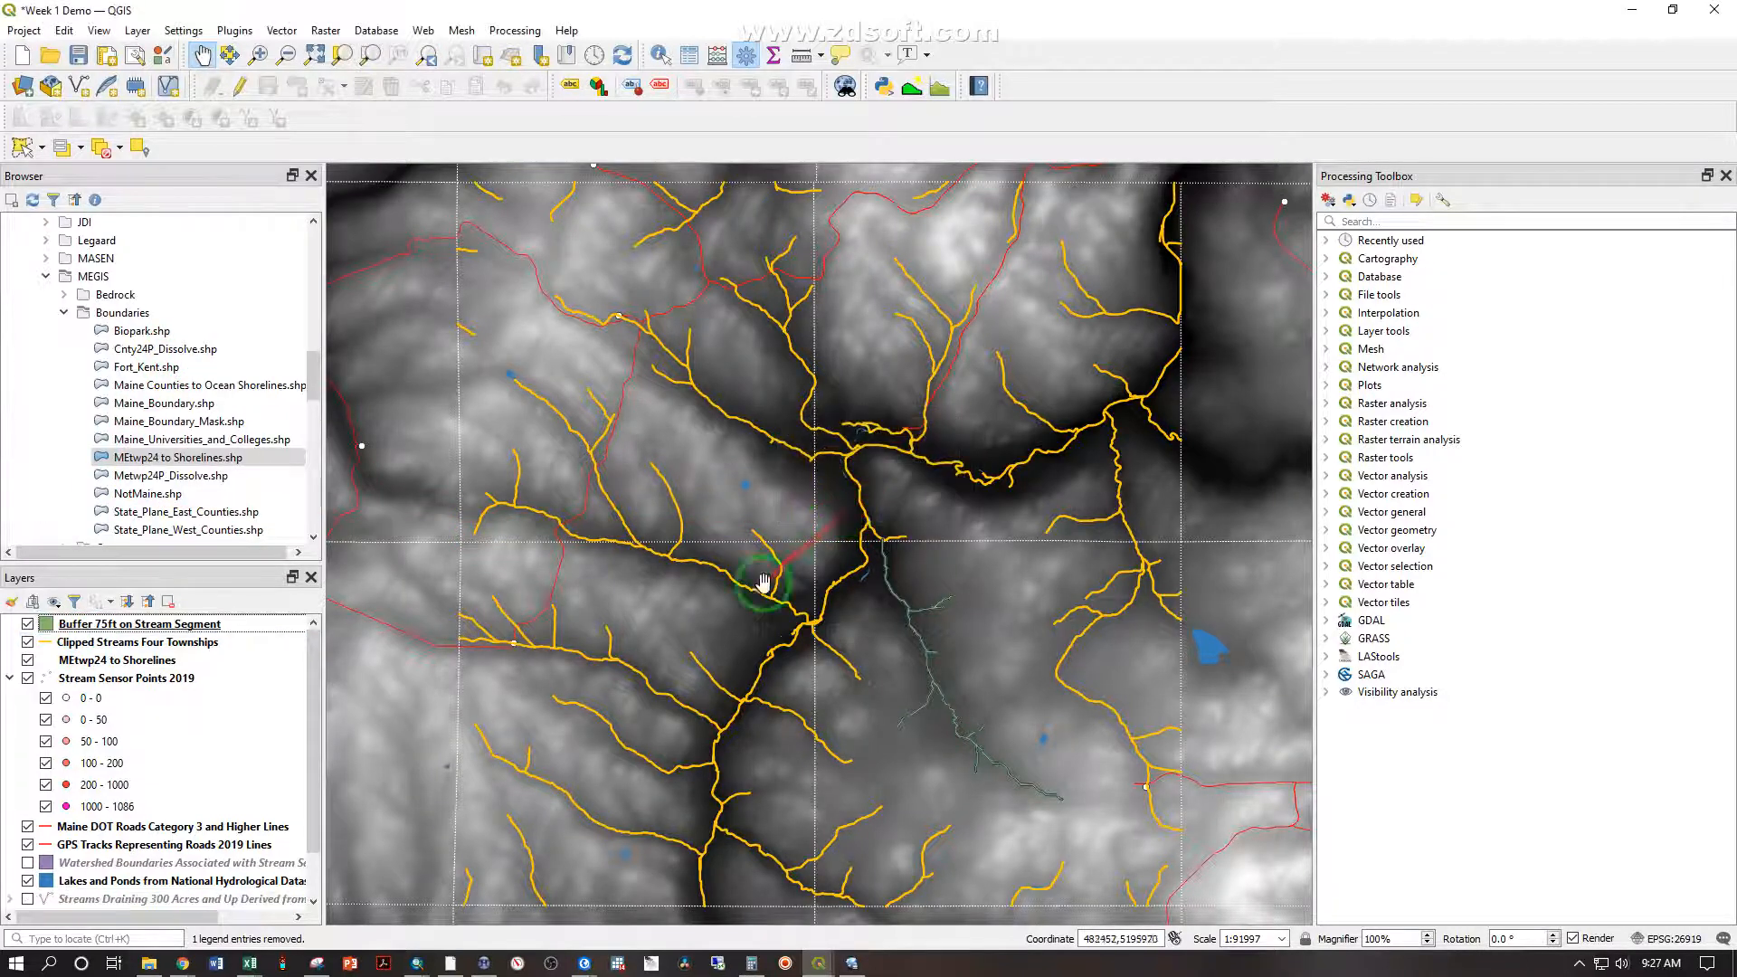
Step: Give the Buffer 75ft on Stream Segment layer's simple fill symbol a transparent fill
scroll(923, 764, "up", 4)
left_click_drag(659, 379, 438, 496)
left_click(109, 623)
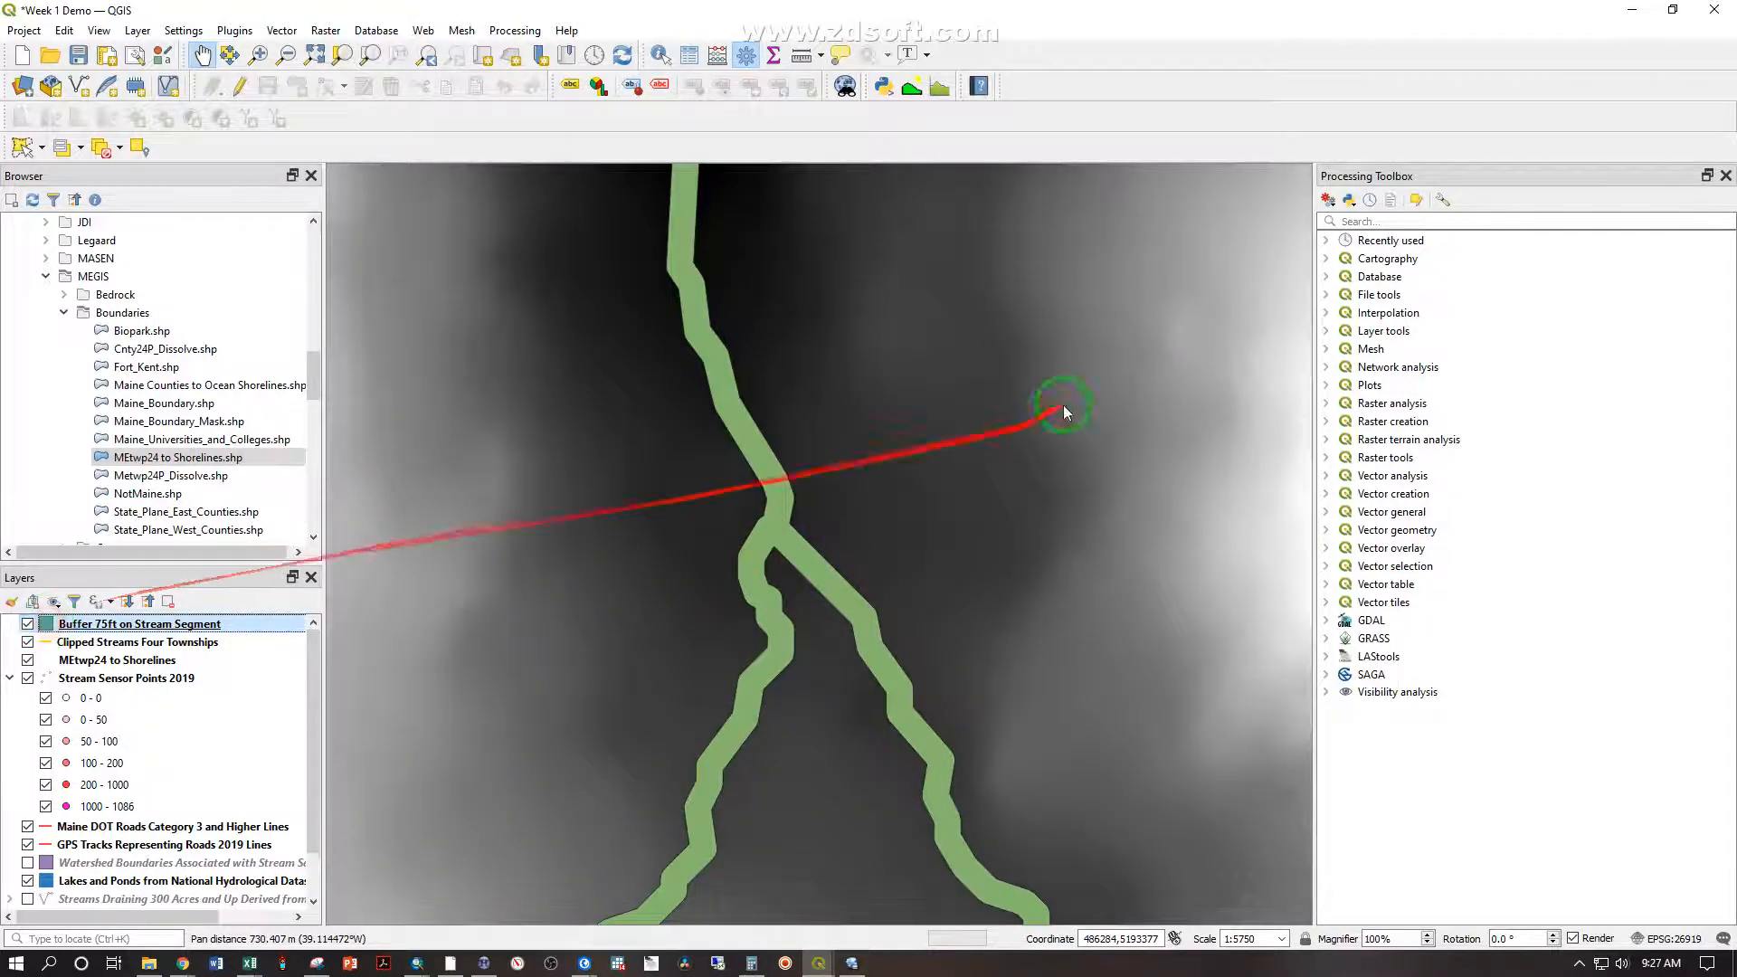
left_click(907, 271)
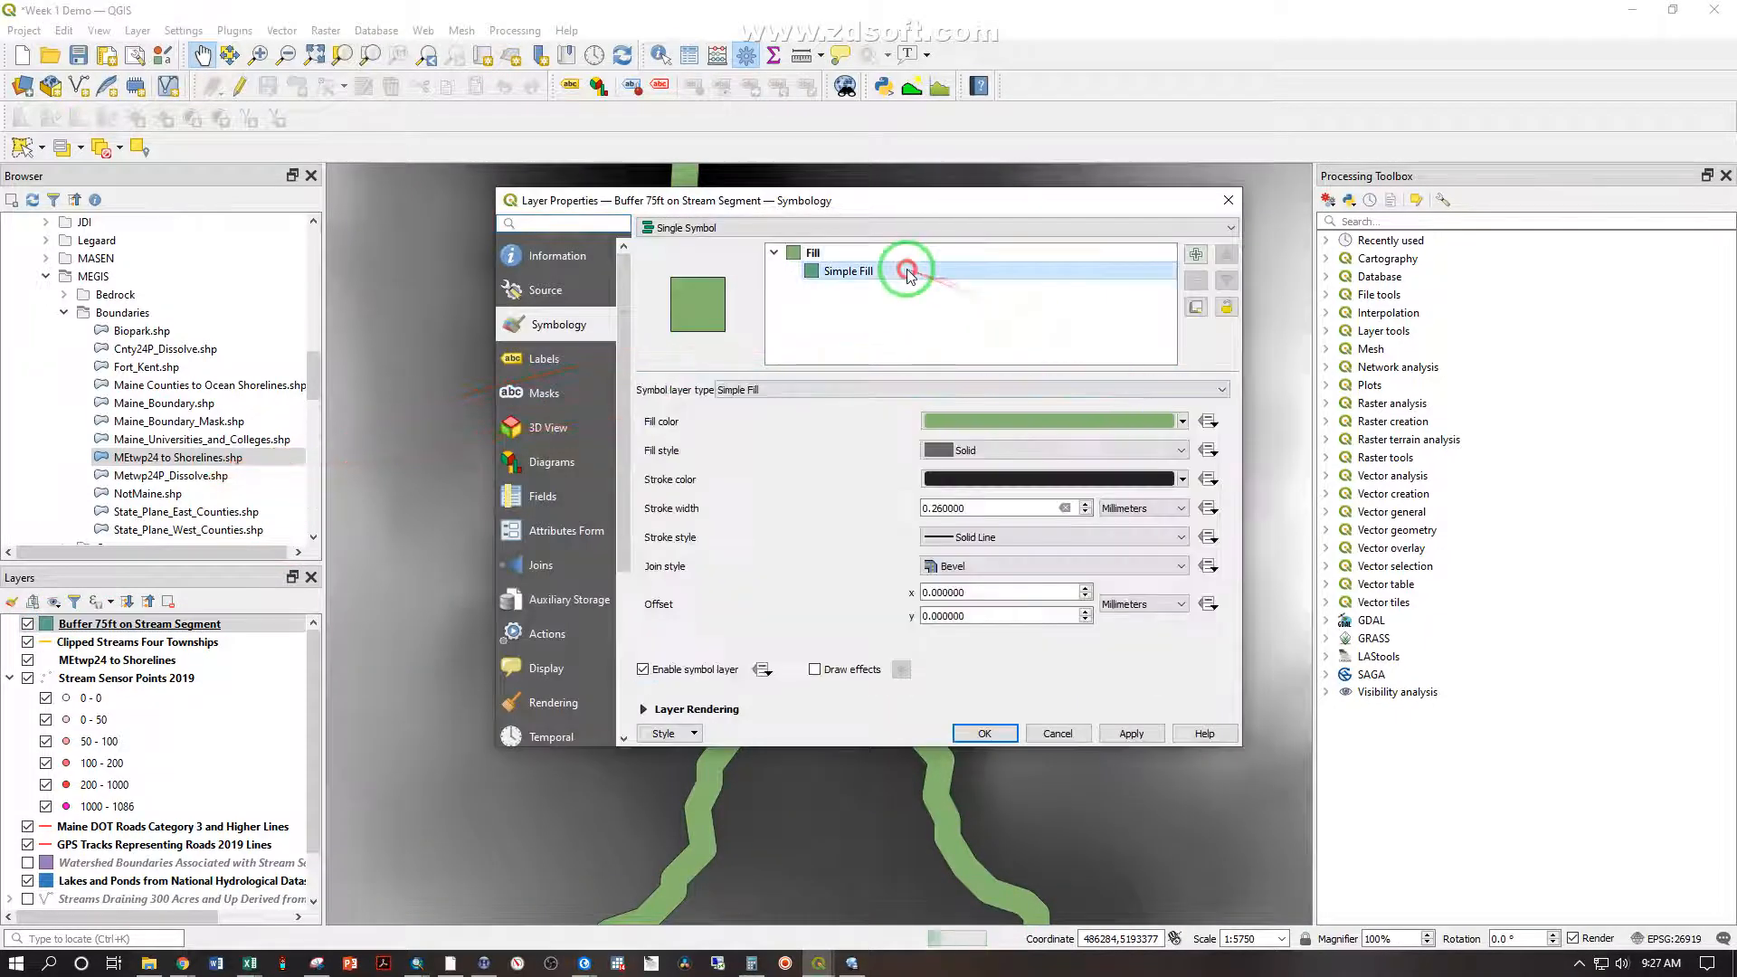
left_click(1167, 420)
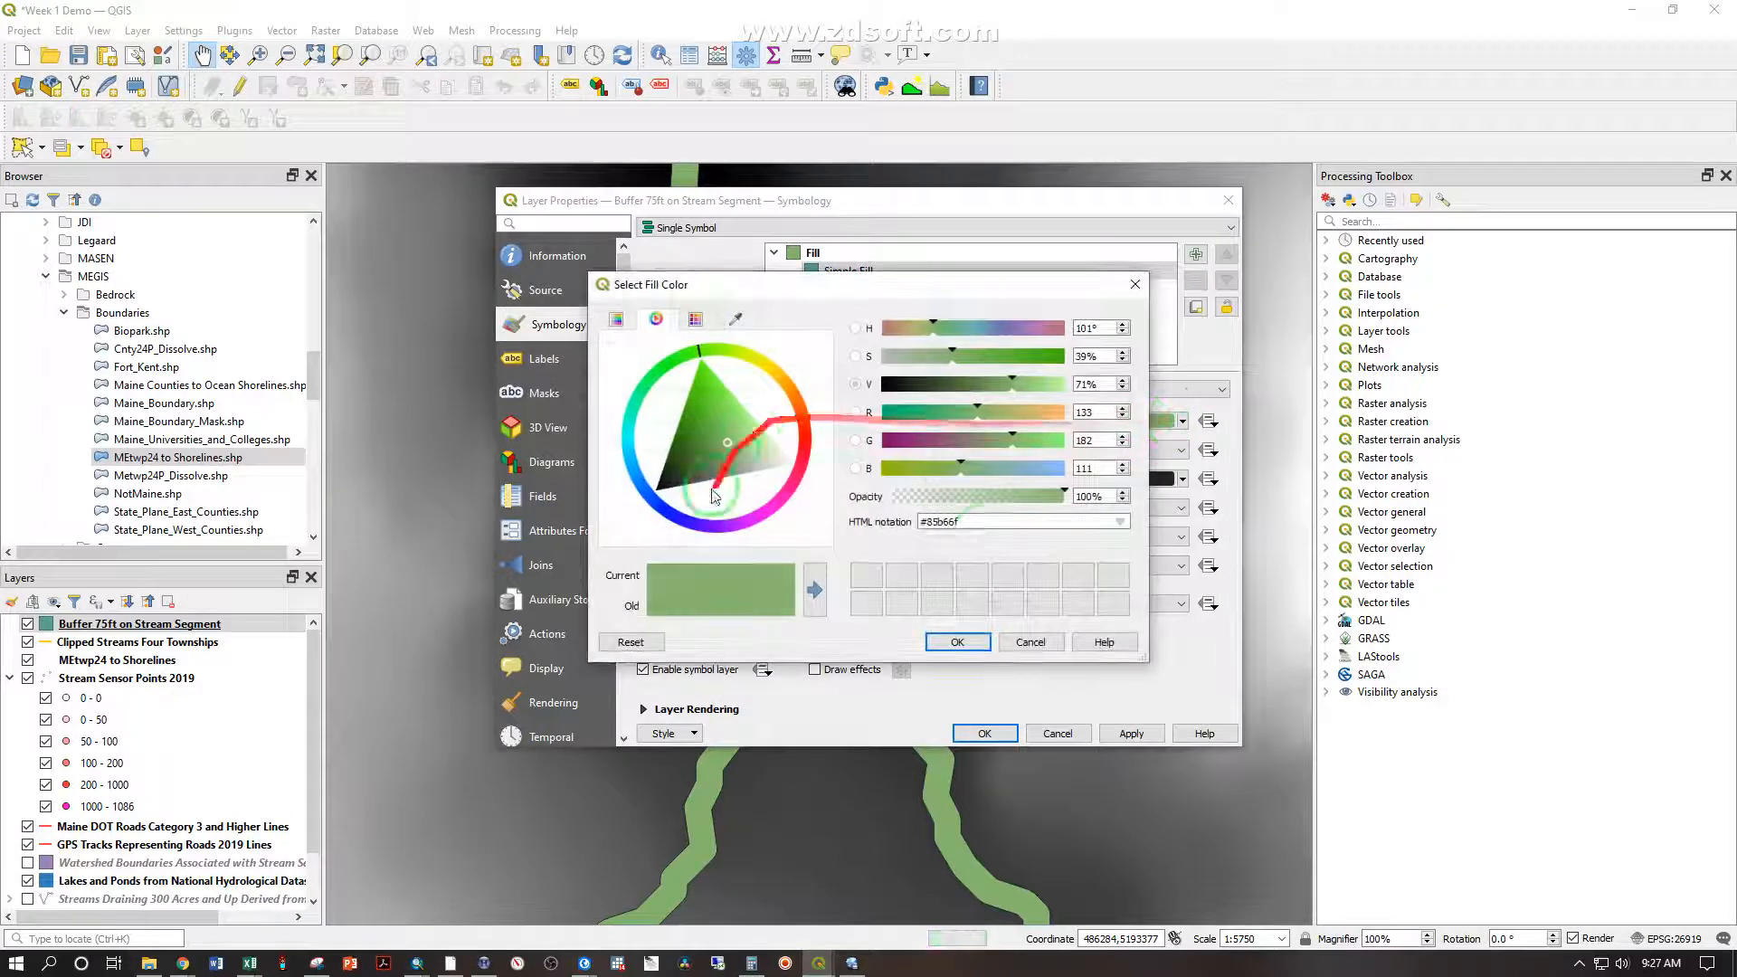
left_click(1031, 642)
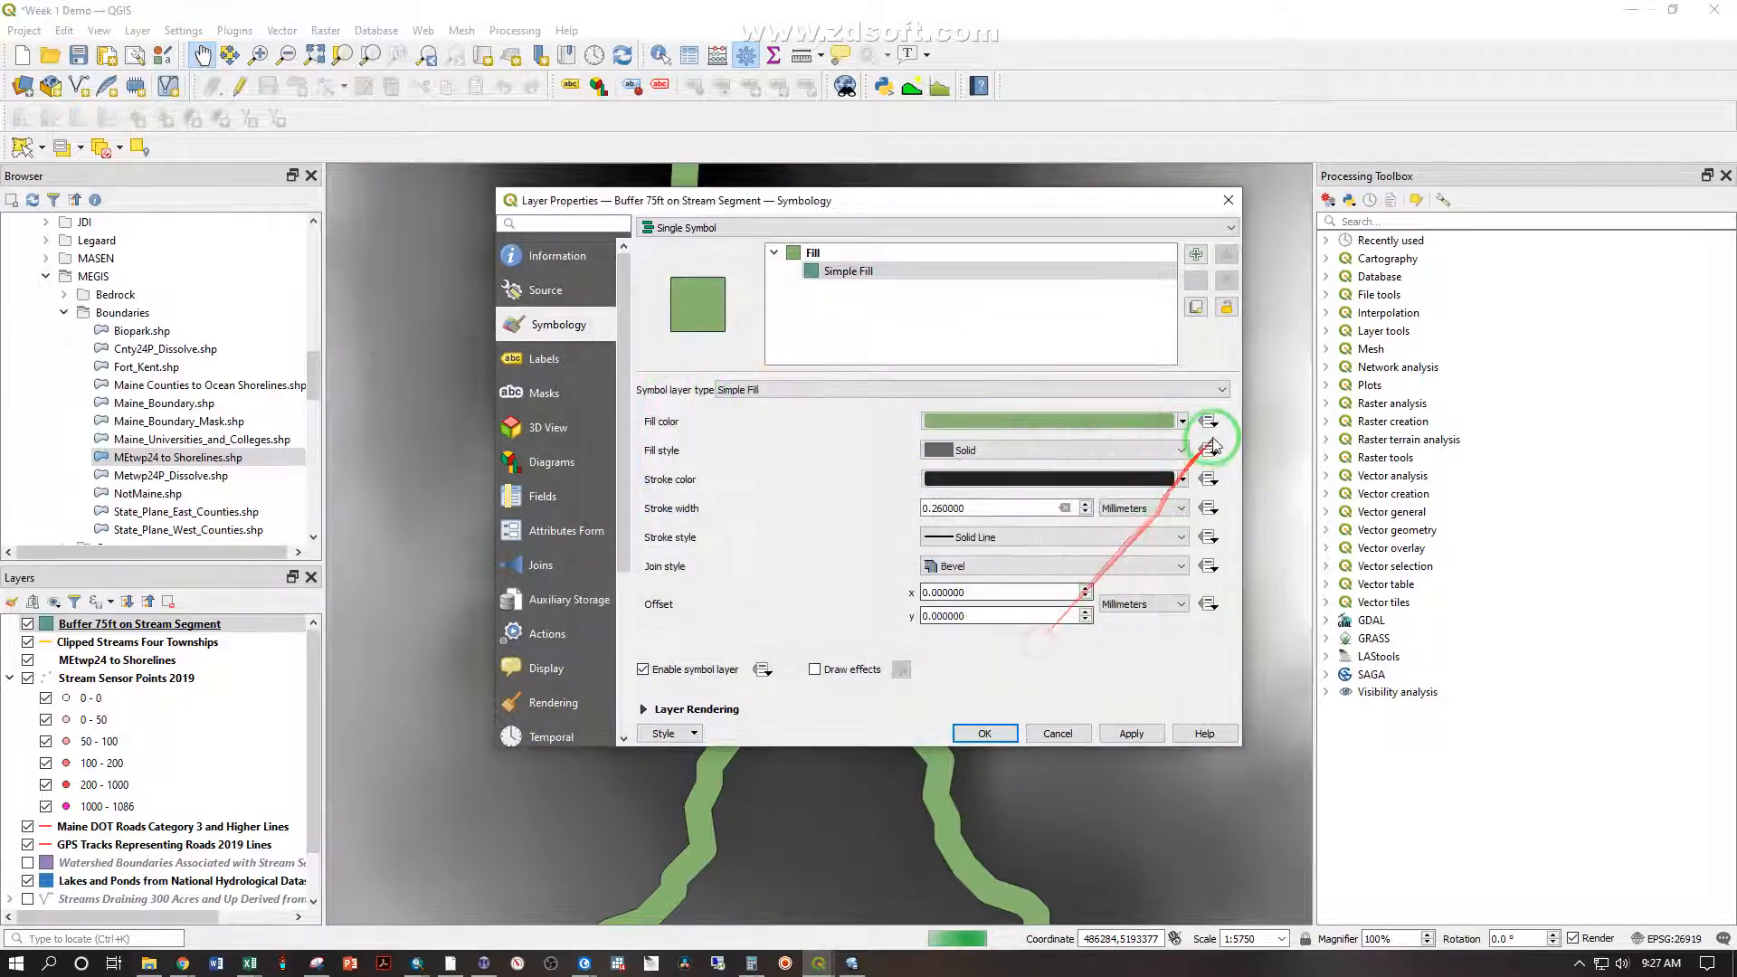
left_click(1181, 420)
left_click(1022, 442)
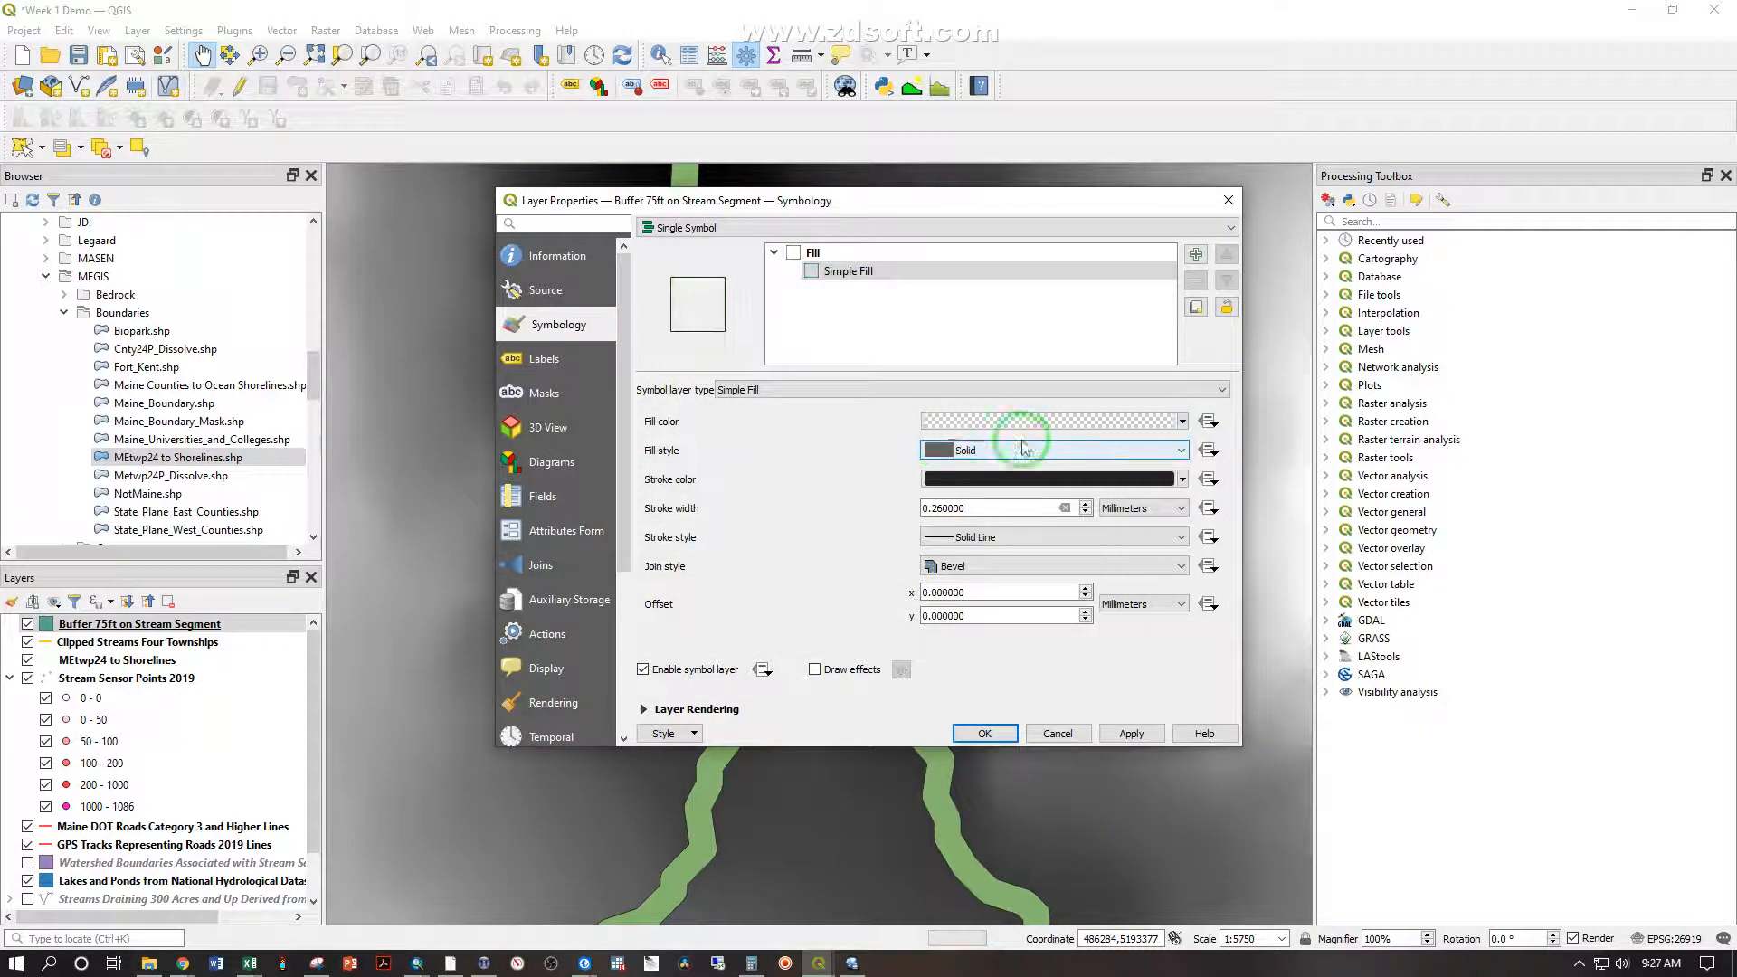
Step: Set the buffer symbol's stroke color to bright cyan and apply the symbology to the layer
left_click(1180, 479)
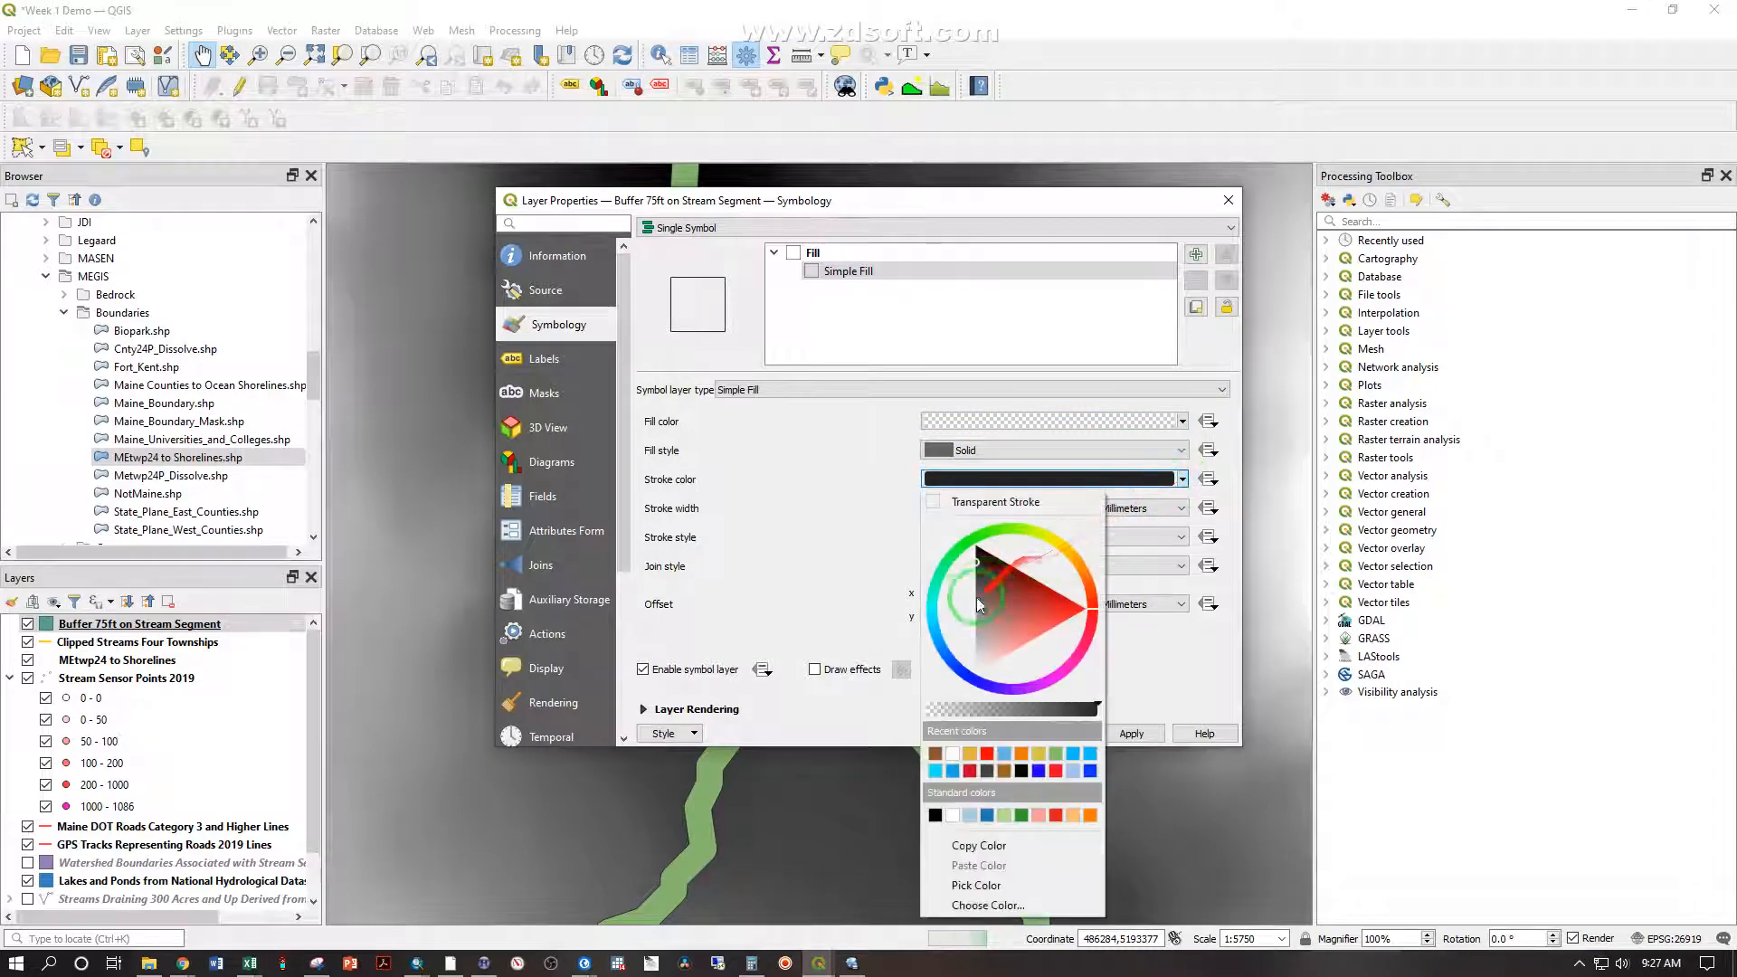
left_click(934, 613)
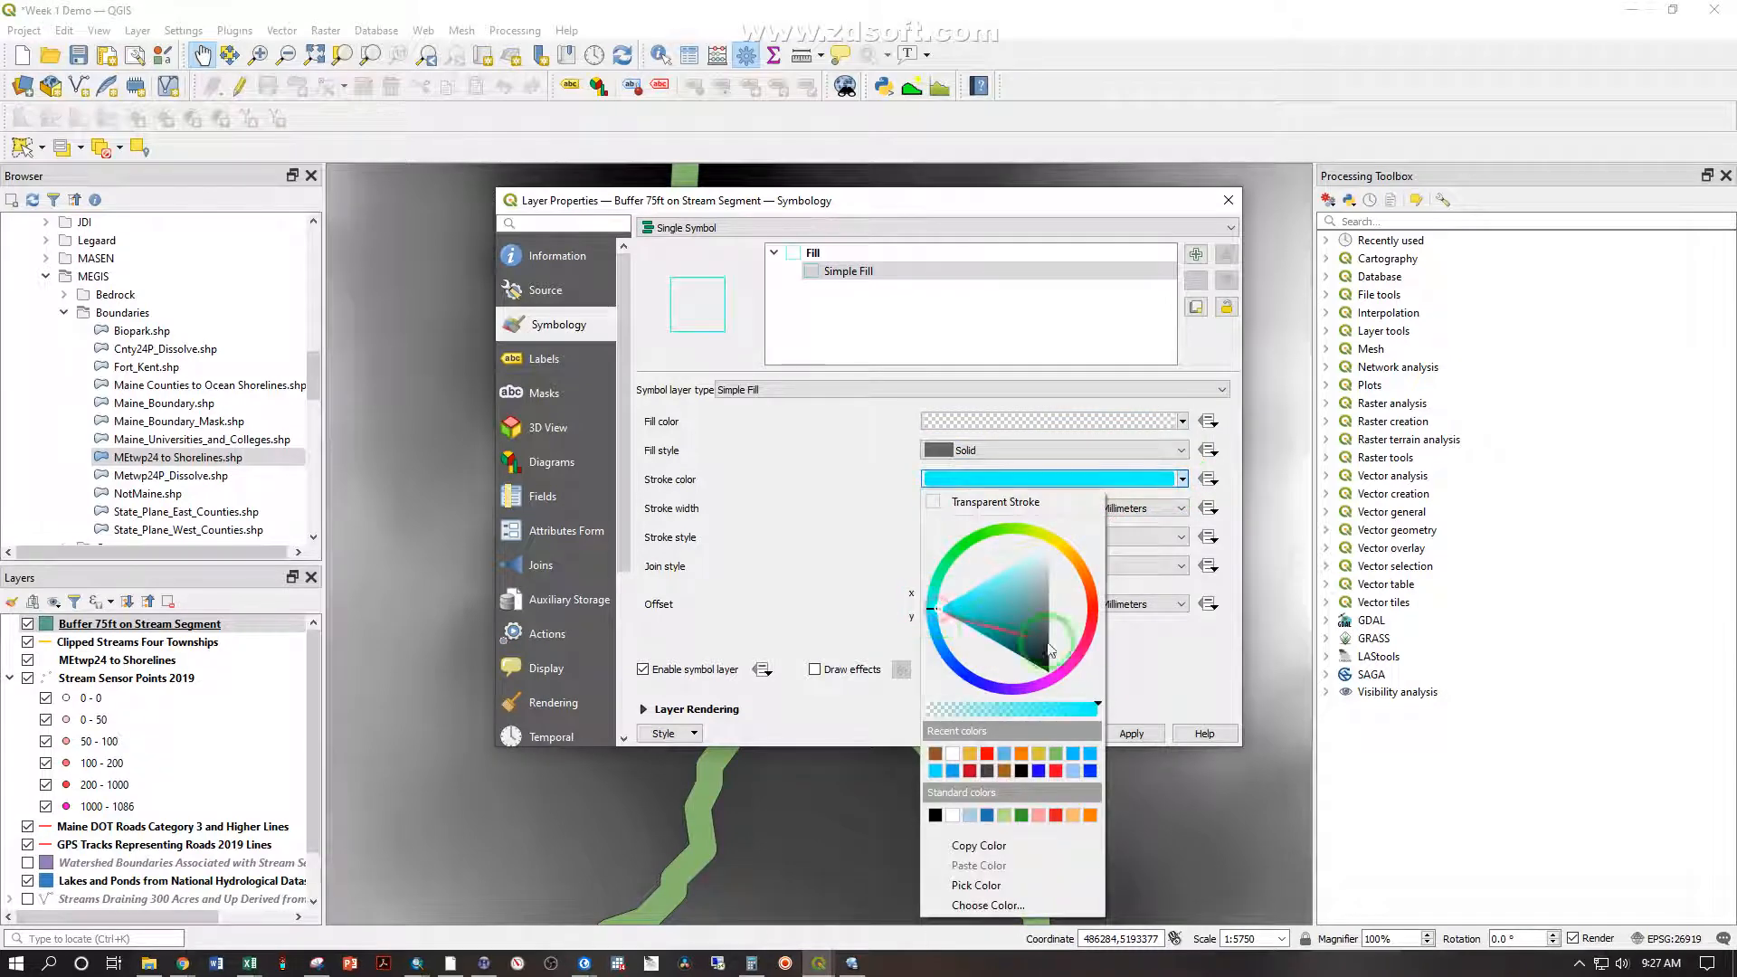
left_click(1113, 645)
left_click(984, 732)
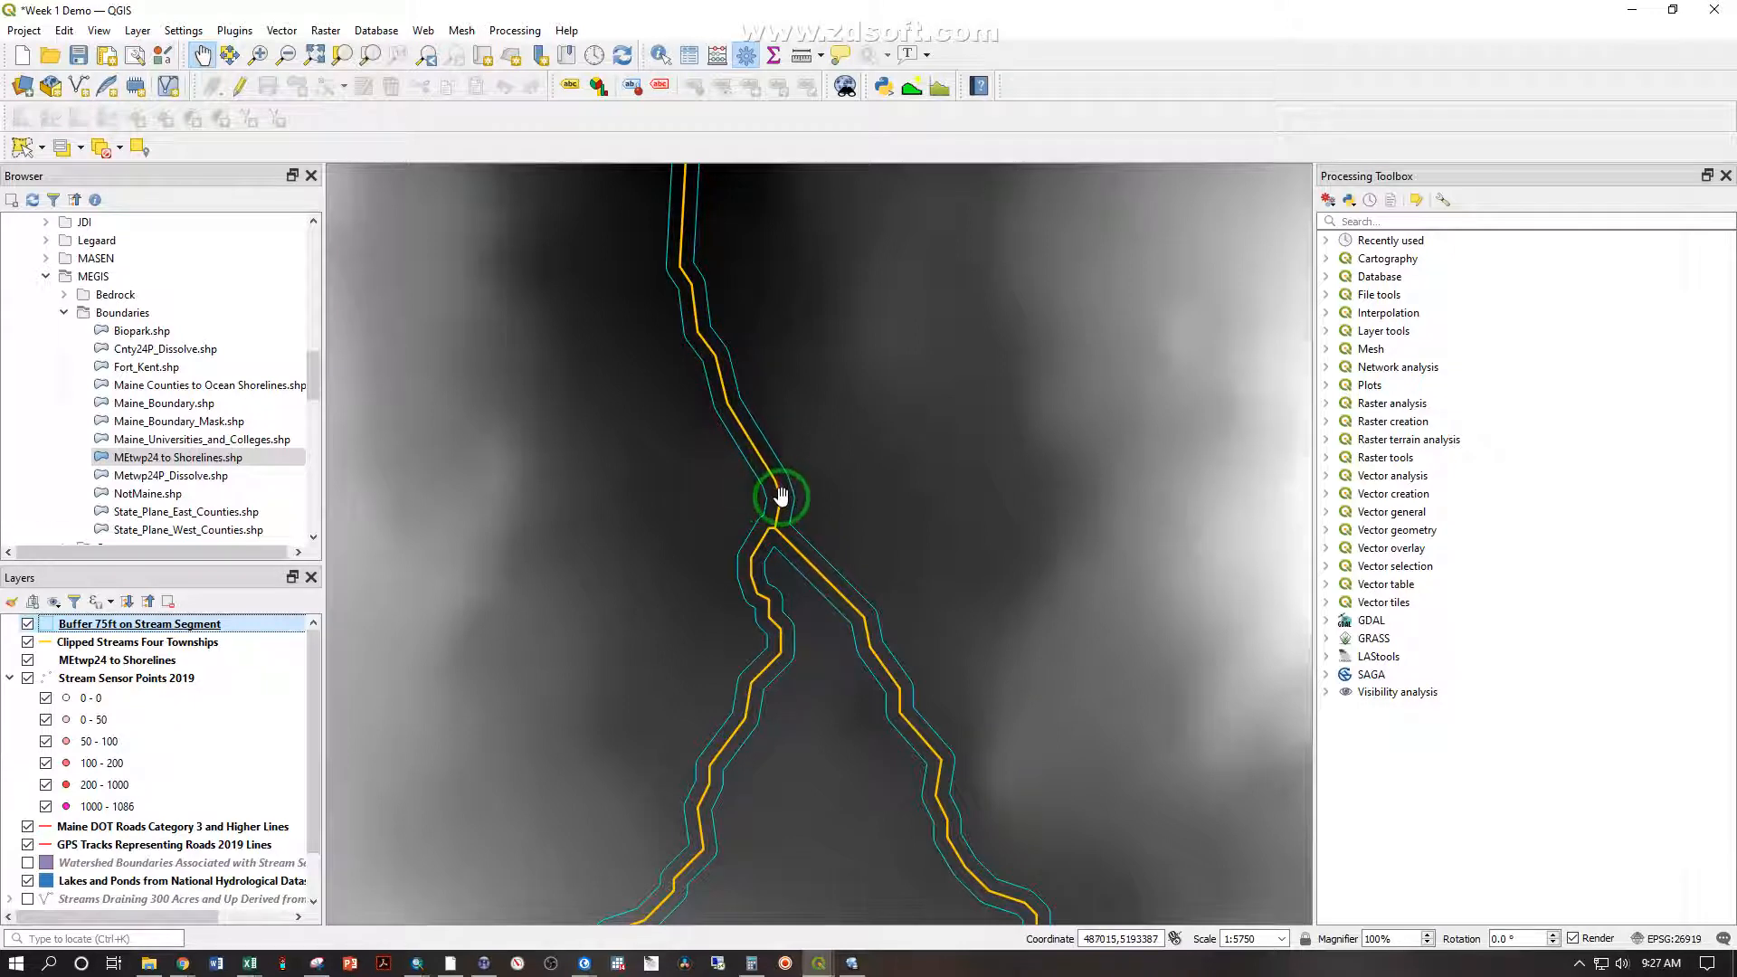
Step: Save the Week 1 Demo project with the exported stream and buffer layers
mouse_move(777, 493)
left_mouse_down()
mouse_move(682, 349)
mouse_move(747, 280)
mouse_move(846, 479)
left_mouse_up()
scroll(747, 280, "down", 3)
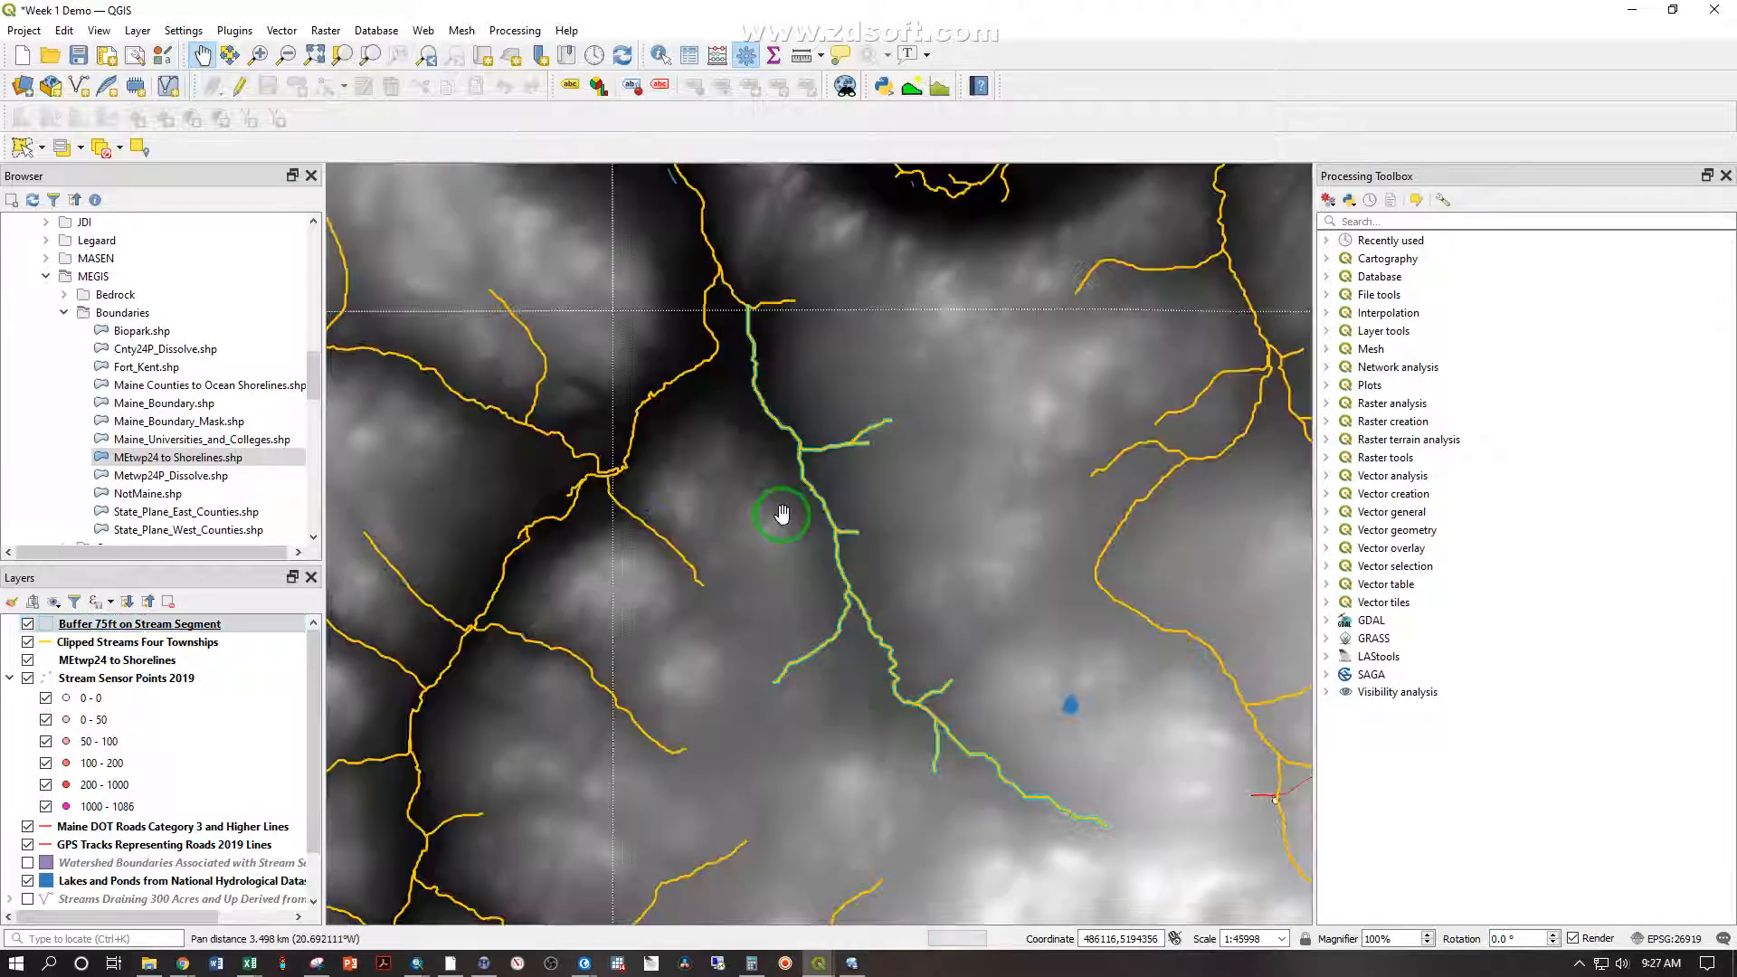
left_click(79, 56)
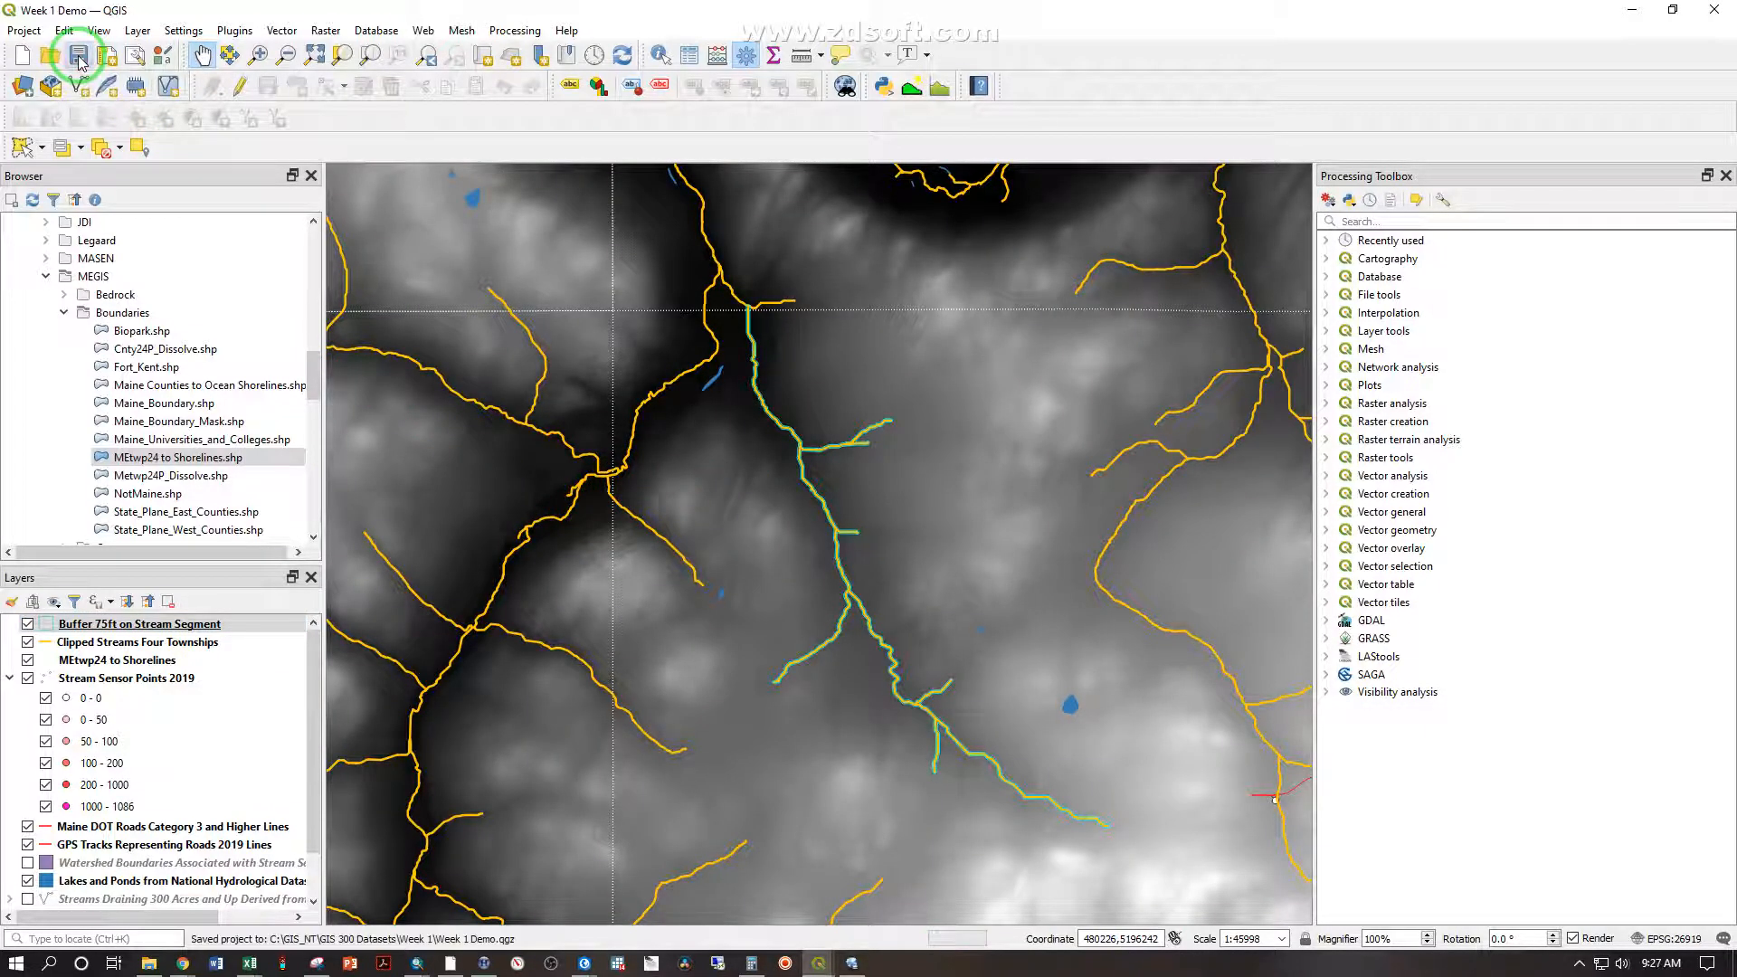
left_click(25, 30)
left_click(43, 195)
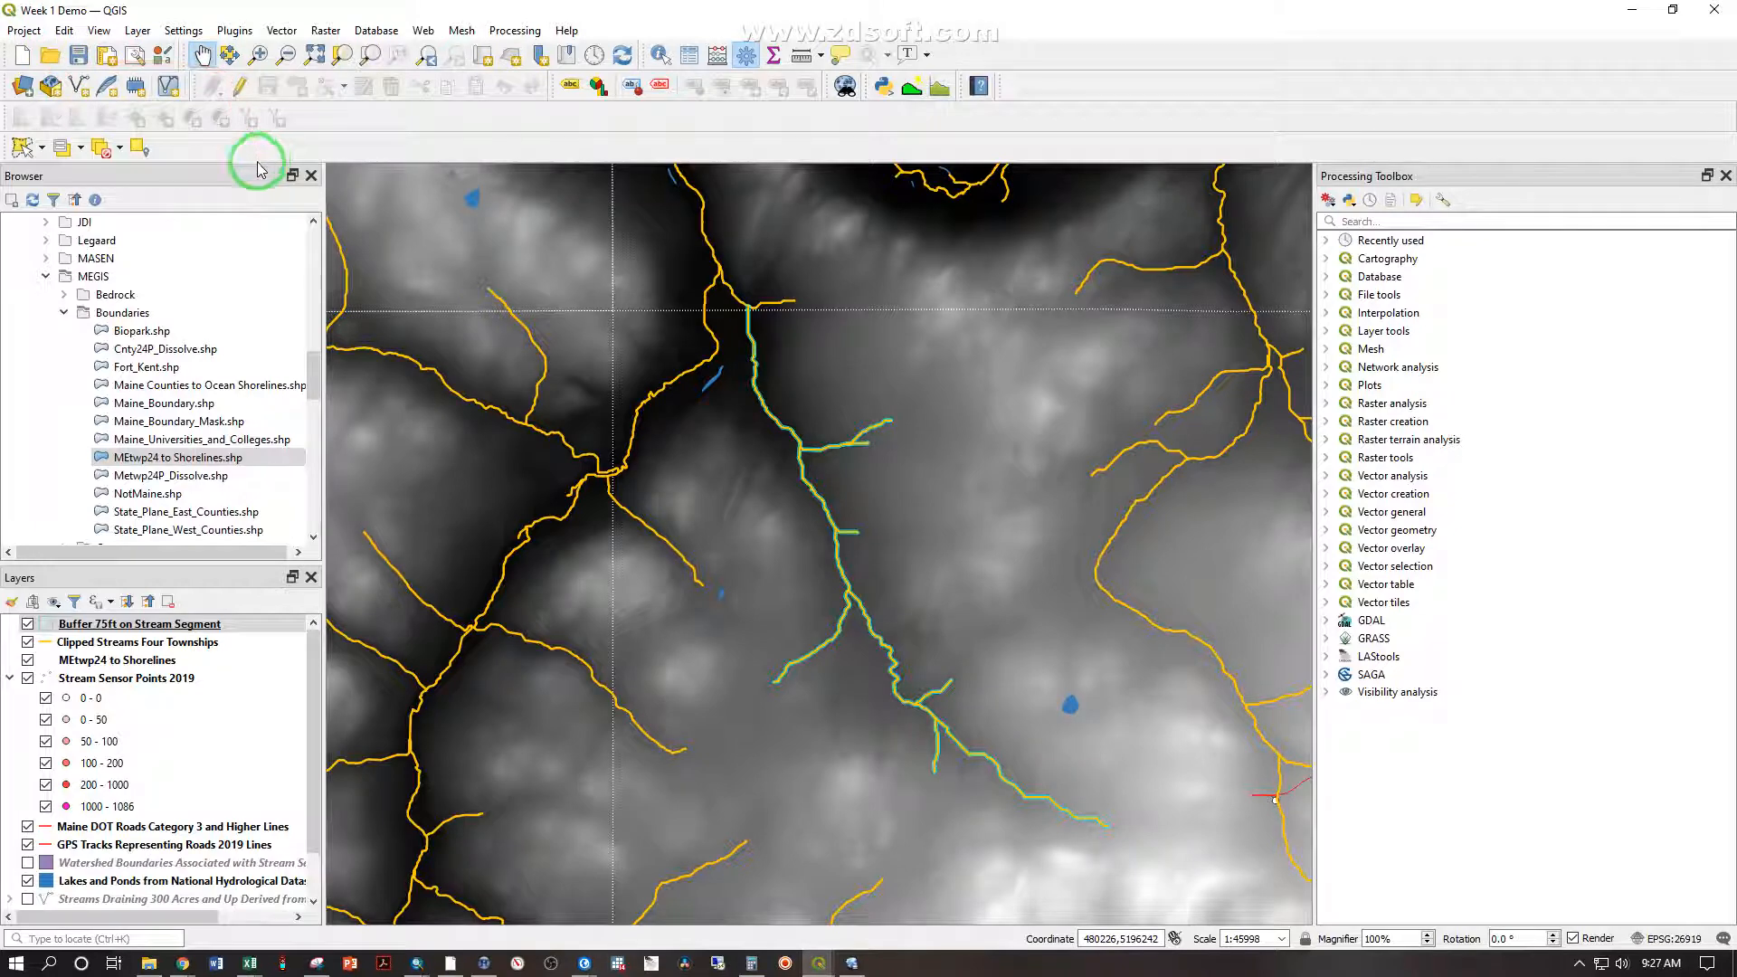
Step: Close QGIS and select the Week 1 Demo project file in the Week 1 folder in File Explorer
left_click(1706, 11)
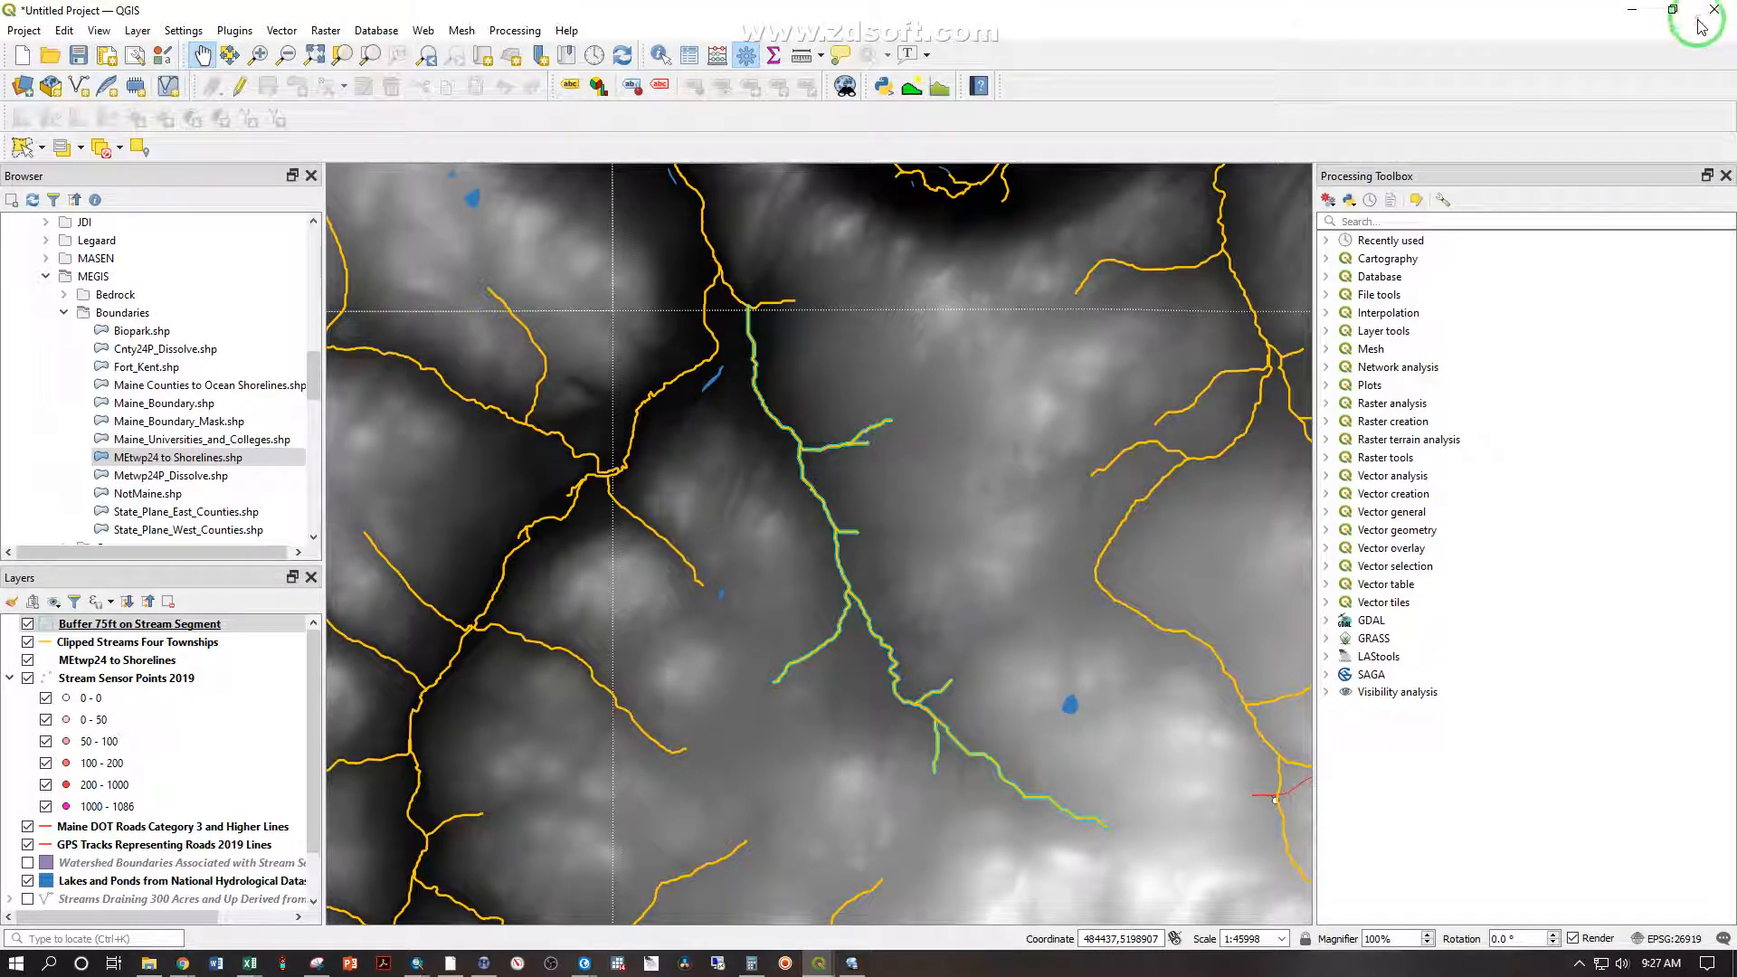
left_click(1714, 12)
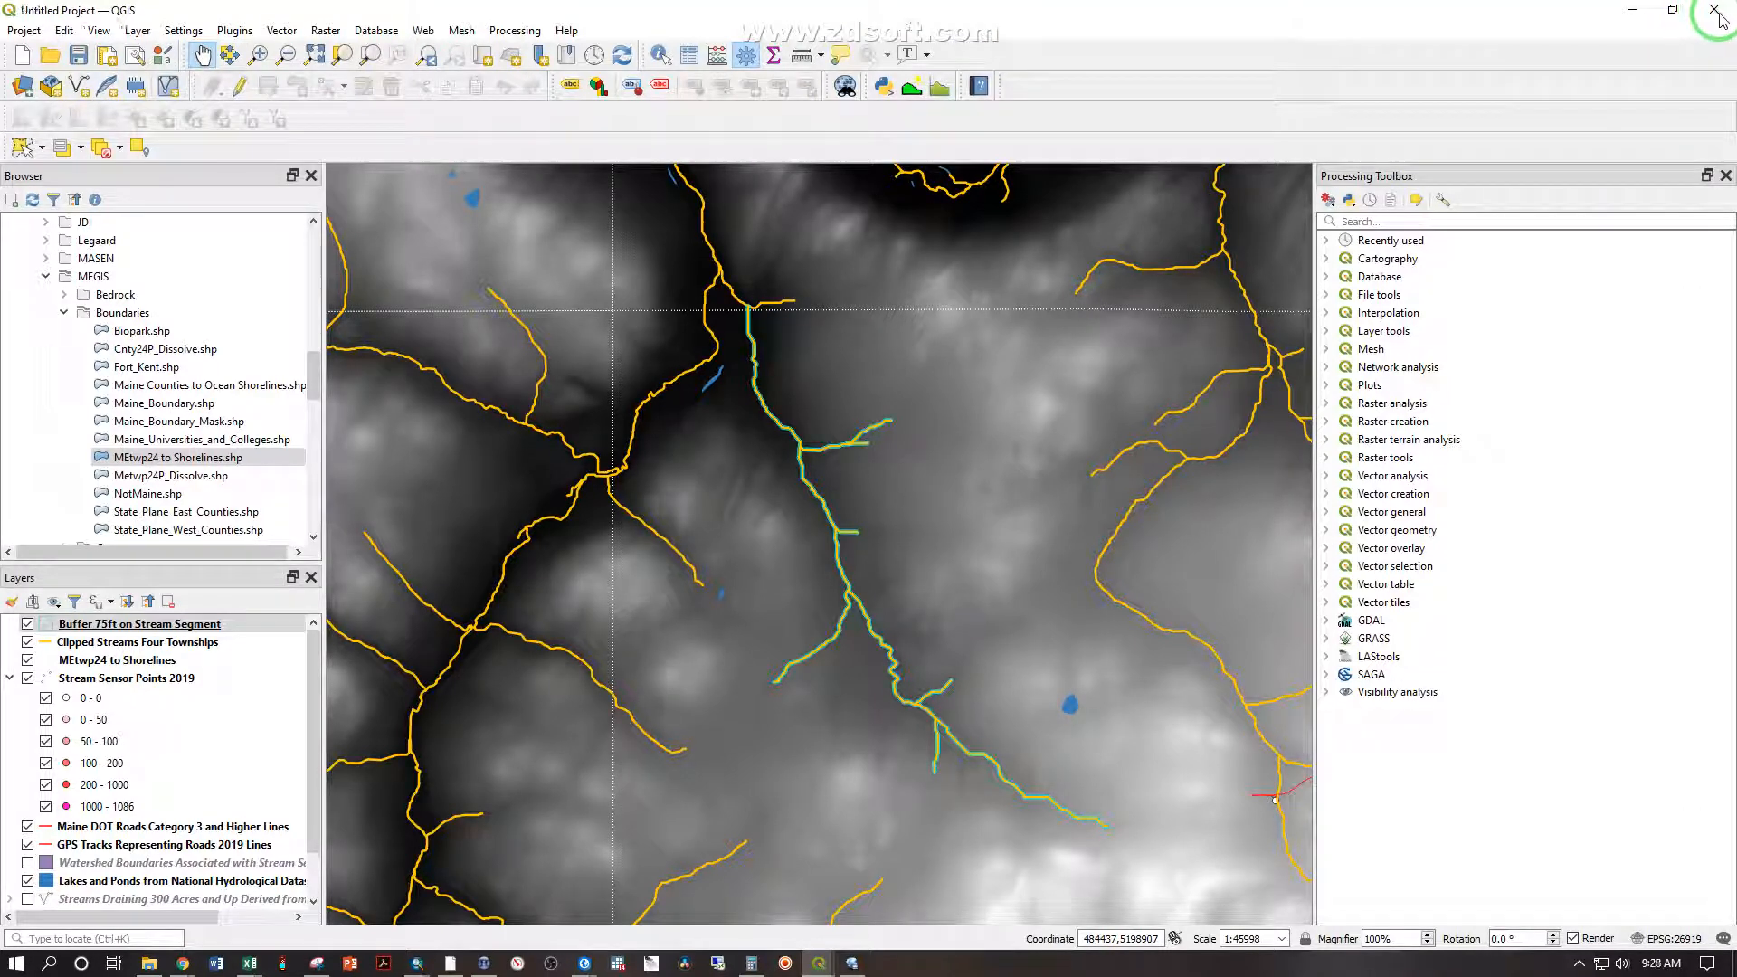
scroll(667, 443, "down", 1)
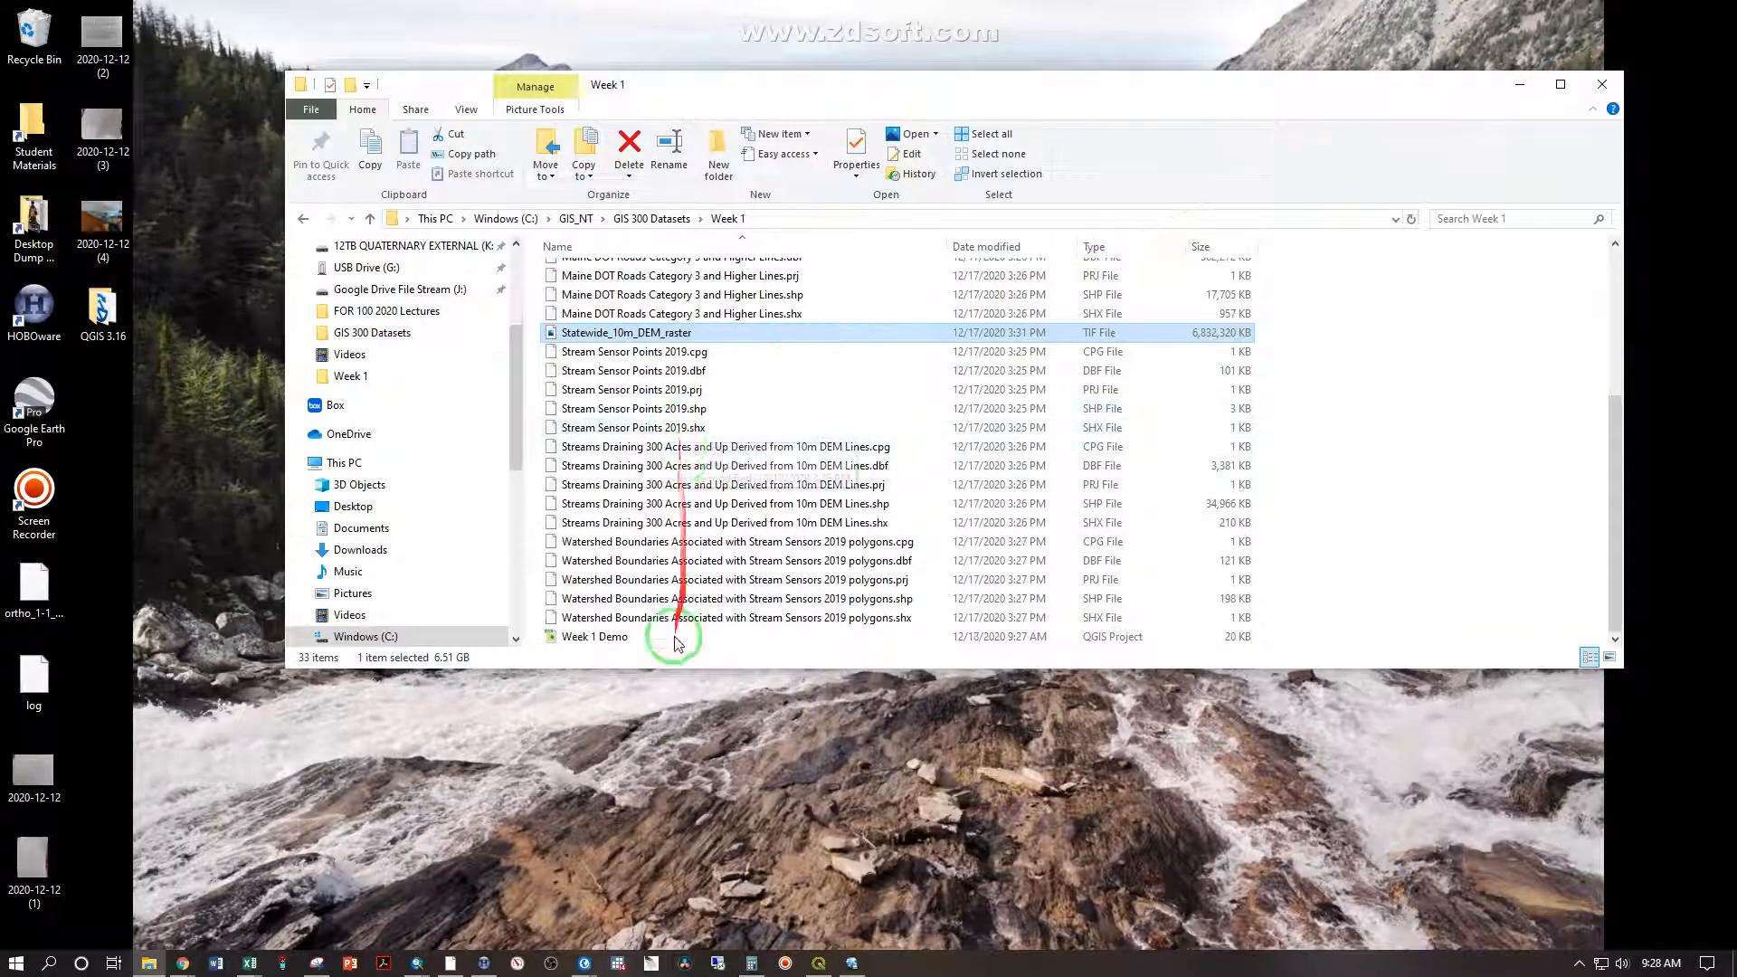
left_click(633, 636)
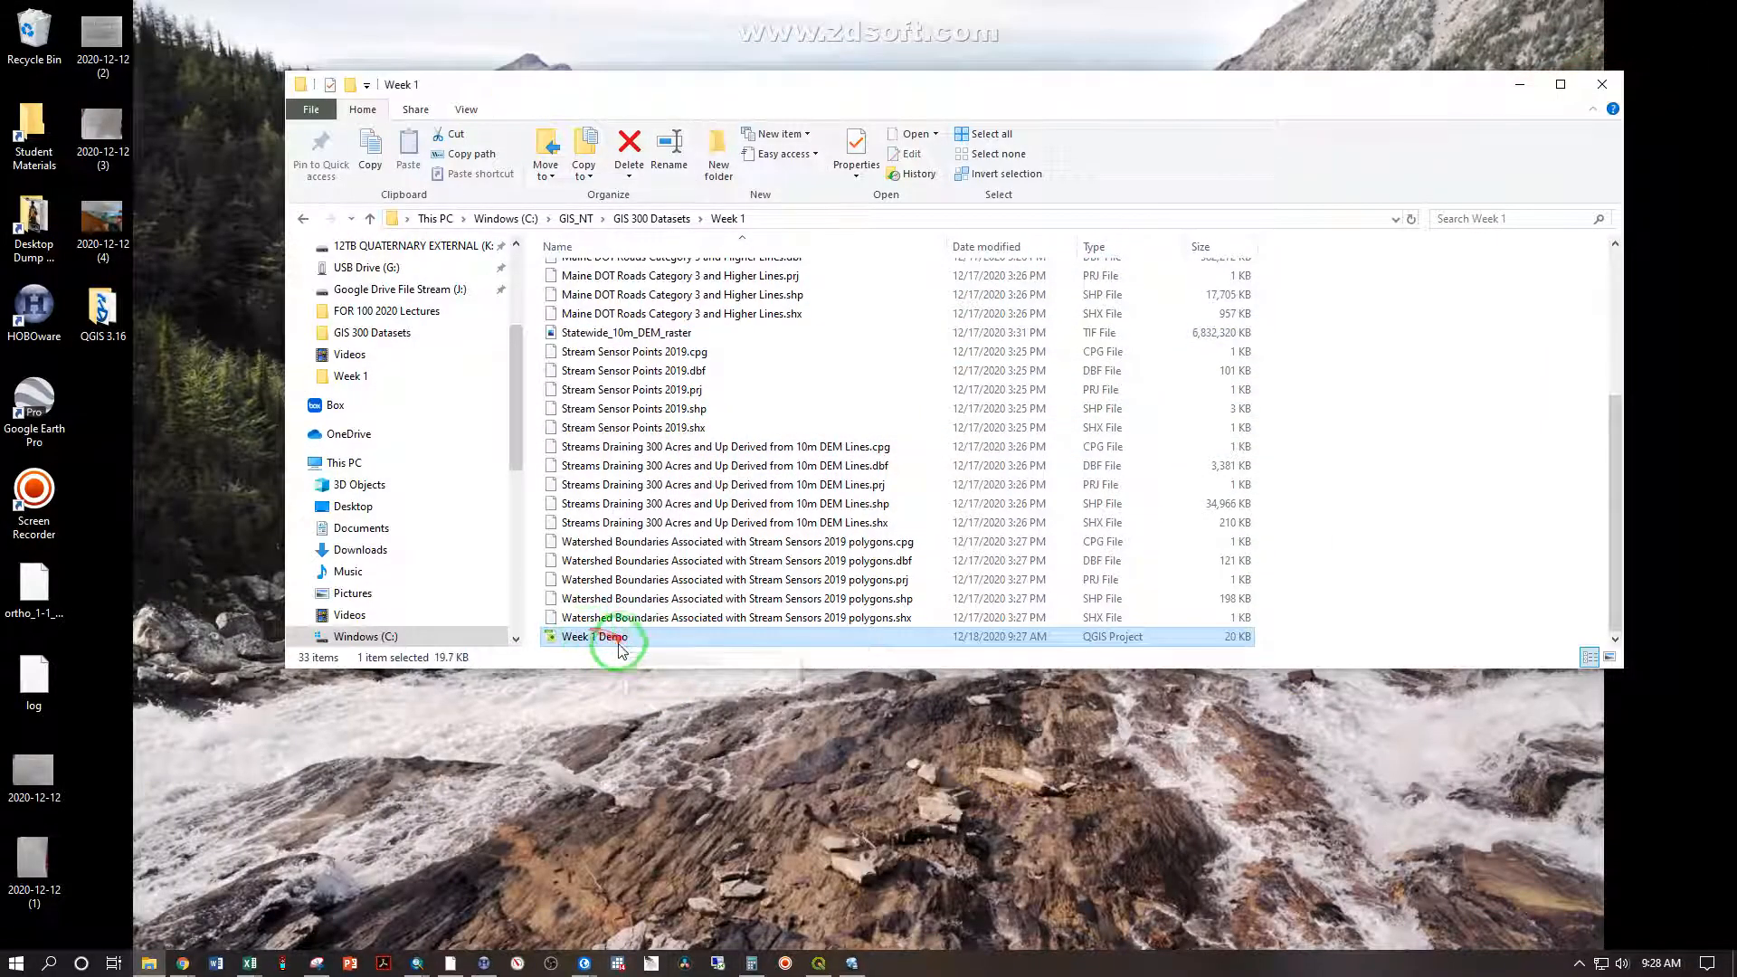